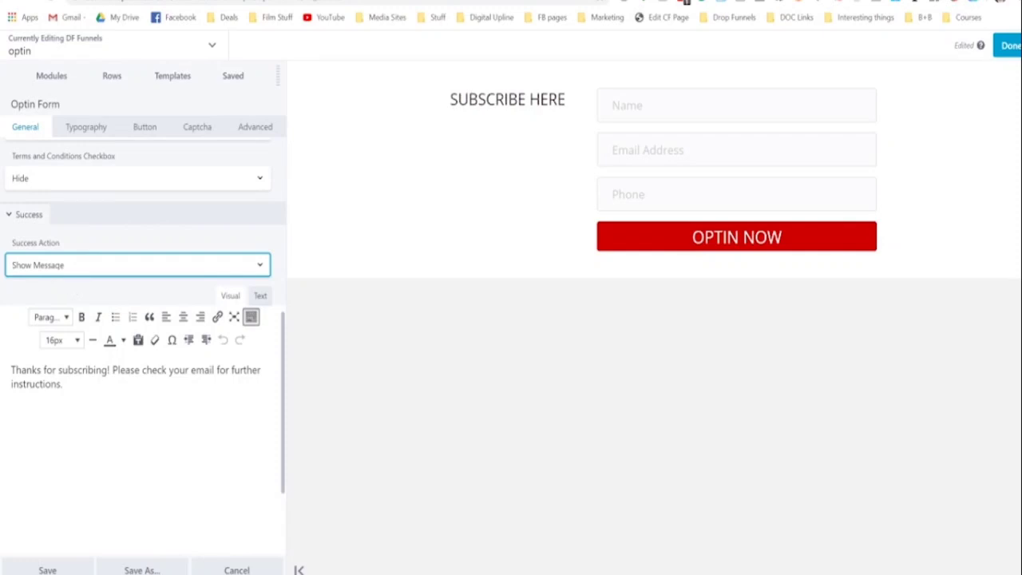
# Step: Set the optin form's success action to Next Funnel Step, save the form settings and publish the optin page
pyautogui.click(56, 305)
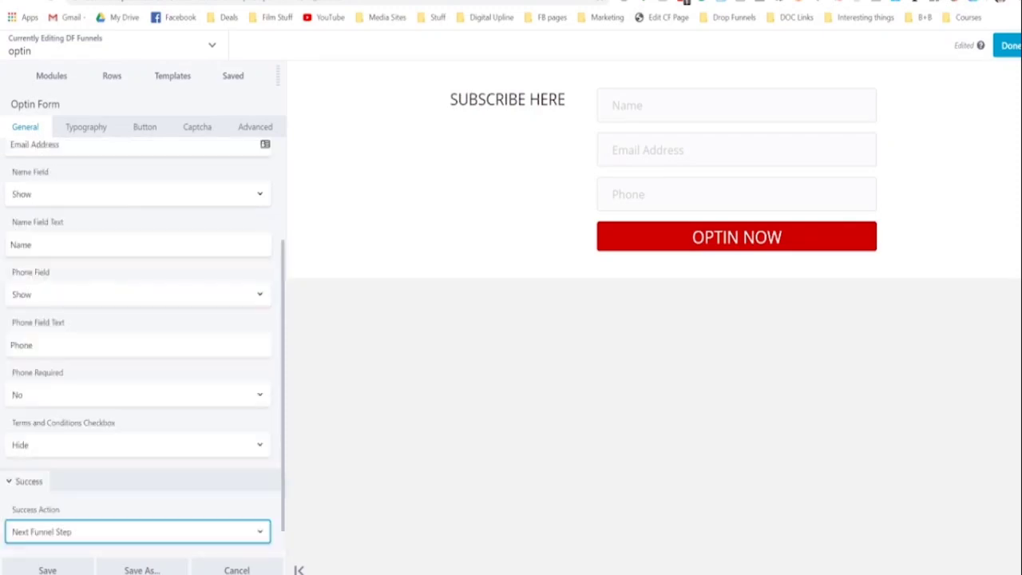
pyautogui.click(53, 570)
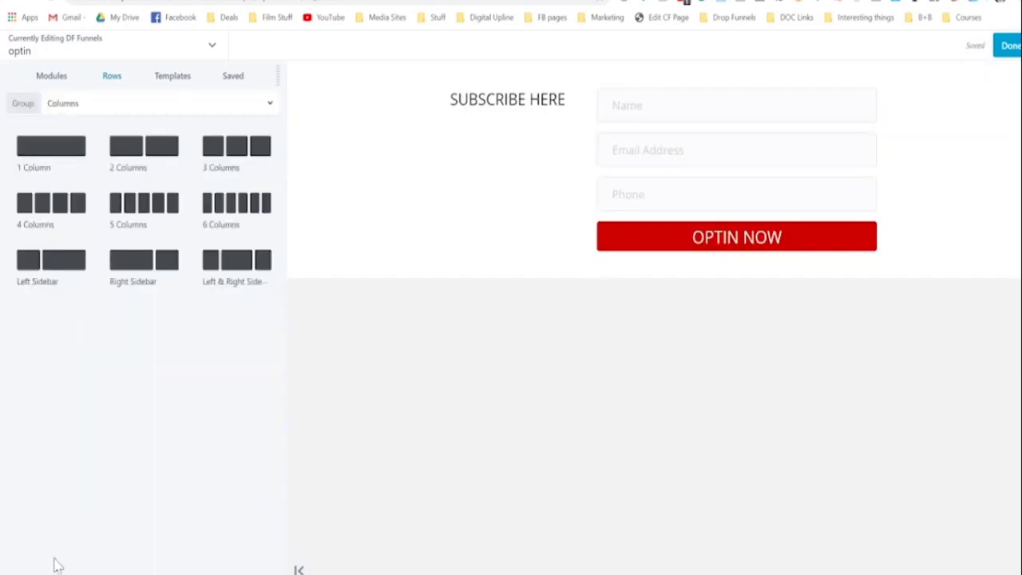
pyautogui.click(1009, 48)
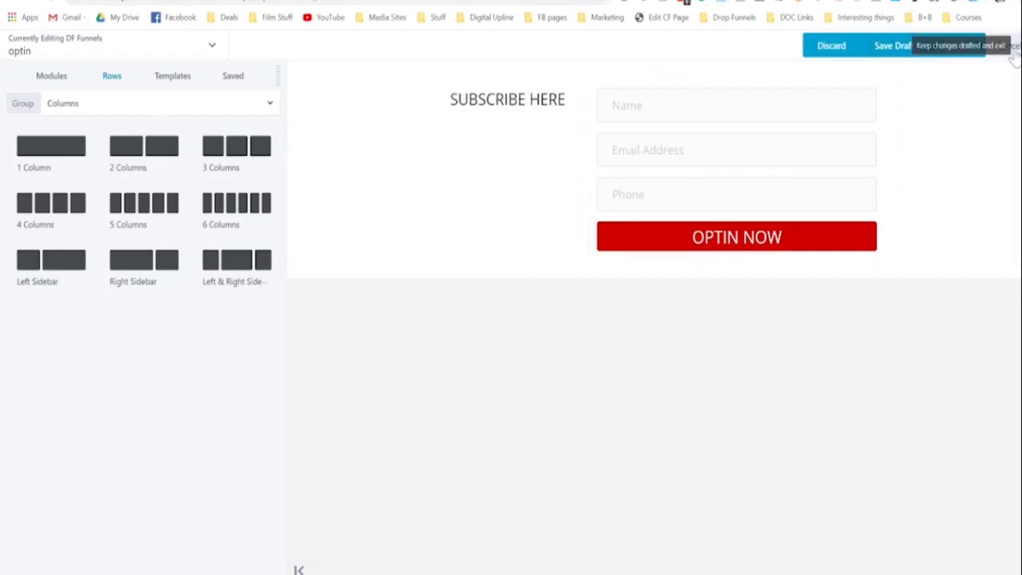
pyautogui.click(949, 48)
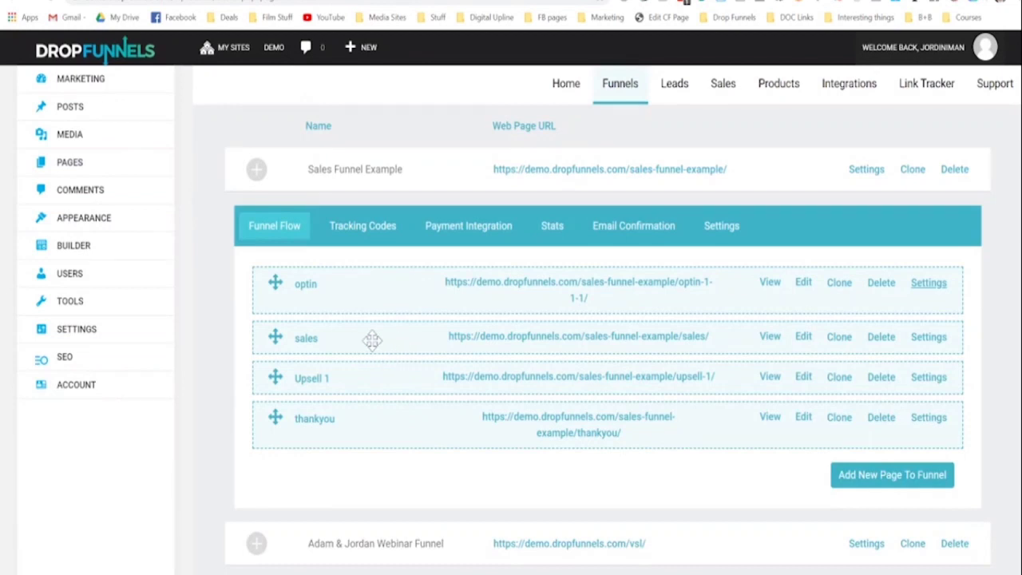
# Step: On the funnel's sales page, add a "$27" line below the product info text and widen the content row
pyautogui.click(800, 342)
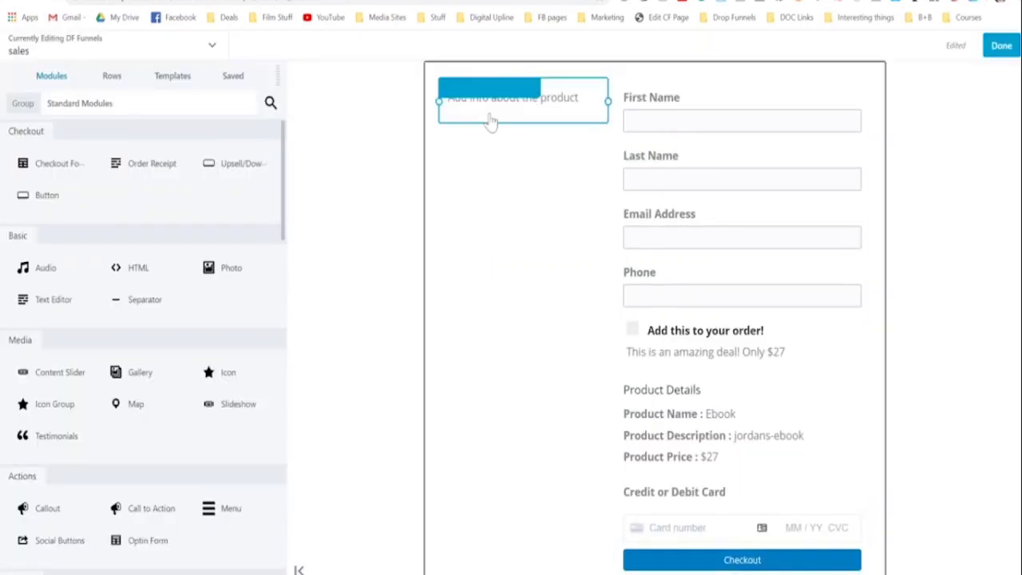
pyautogui.click(557, 110)
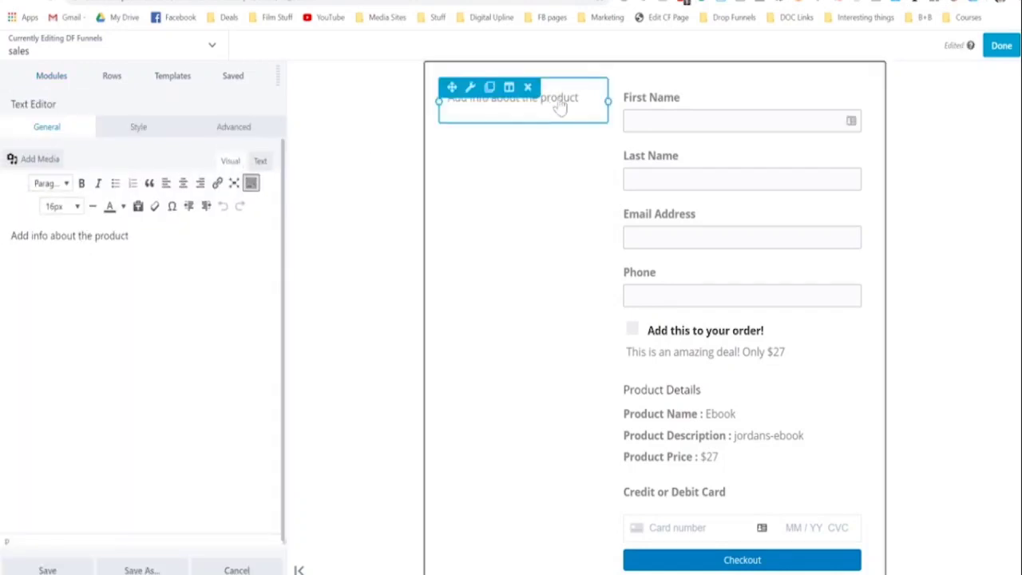
pyautogui.moveTo(556, 97); pyautogui.dragTo(489, 98)
pyautogui.click(129, 235)
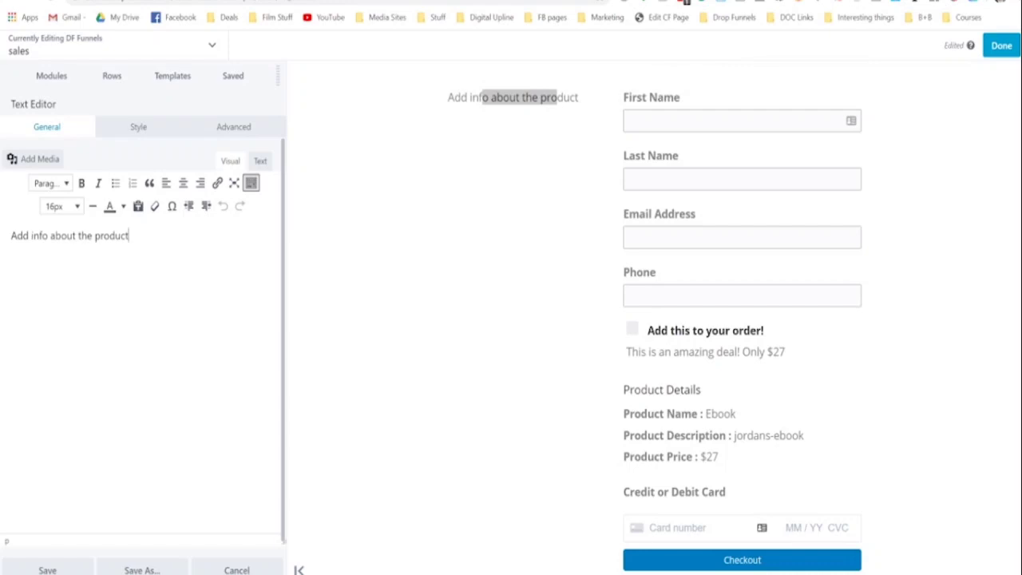
pyautogui.click(504, 101)
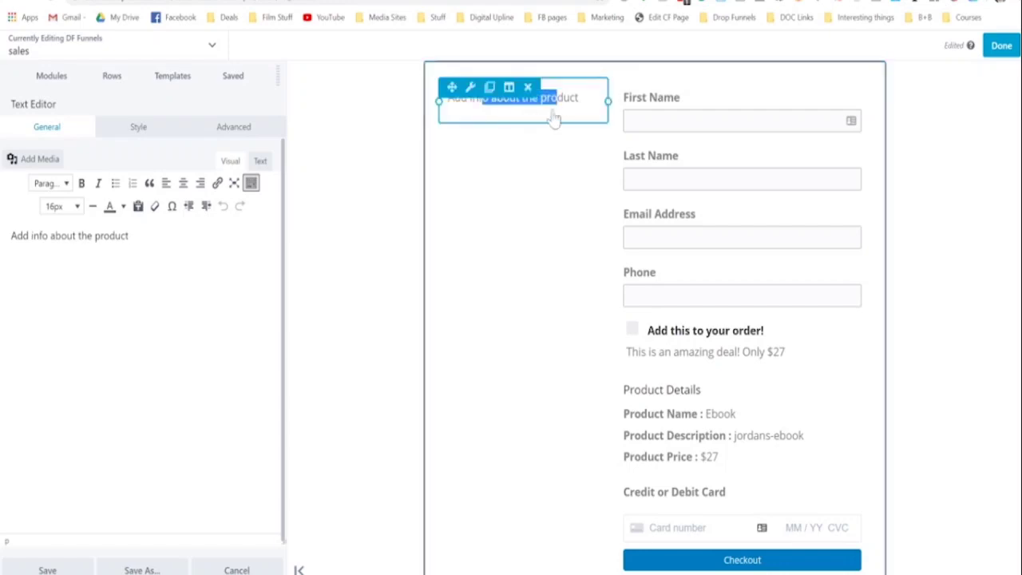
pyautogui.click(578, 117)
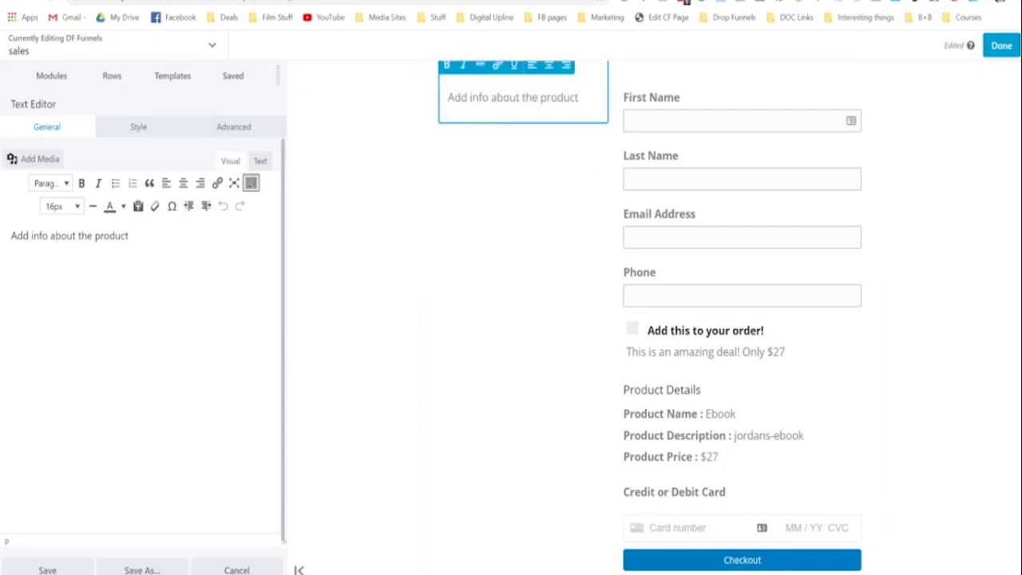
pyautogui.press('Return')
pyautogui.press('Return')
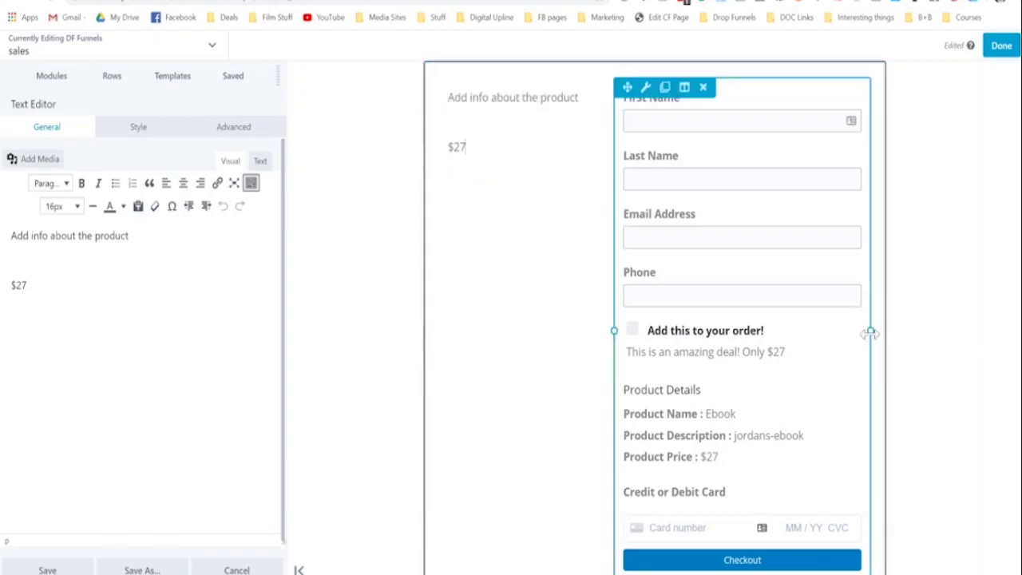
pyautogui.moveTo(884, 330)
pyautogui.mouseDown()
pyautogui.moveTo(977, 330)
pyautogui.moveTo(882, 330)
pyautogui.mouseUp()
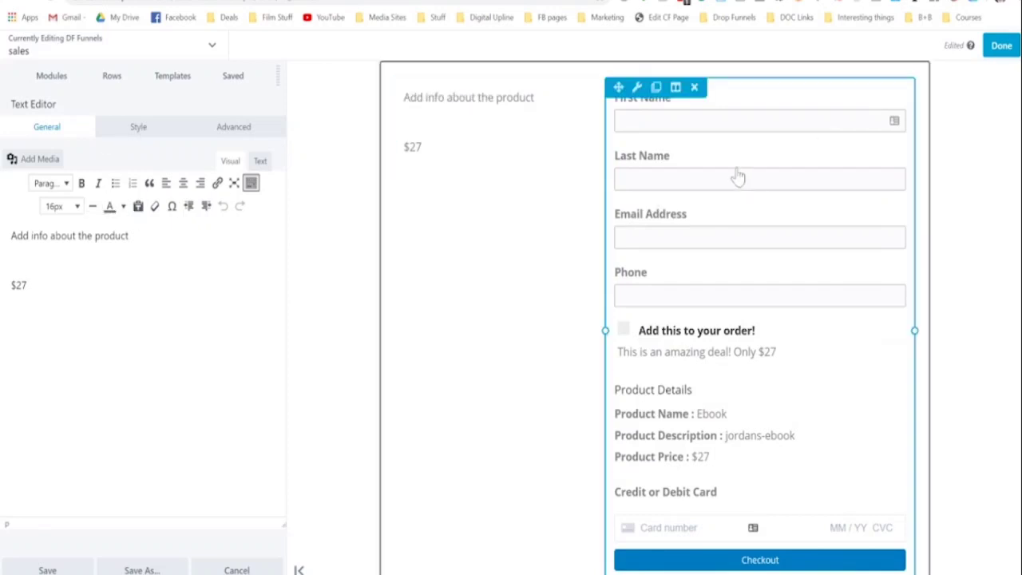
# Step: Search the page builder's modules for "check" to locate the Checkout Form module
pyautogui.click(48, 76)
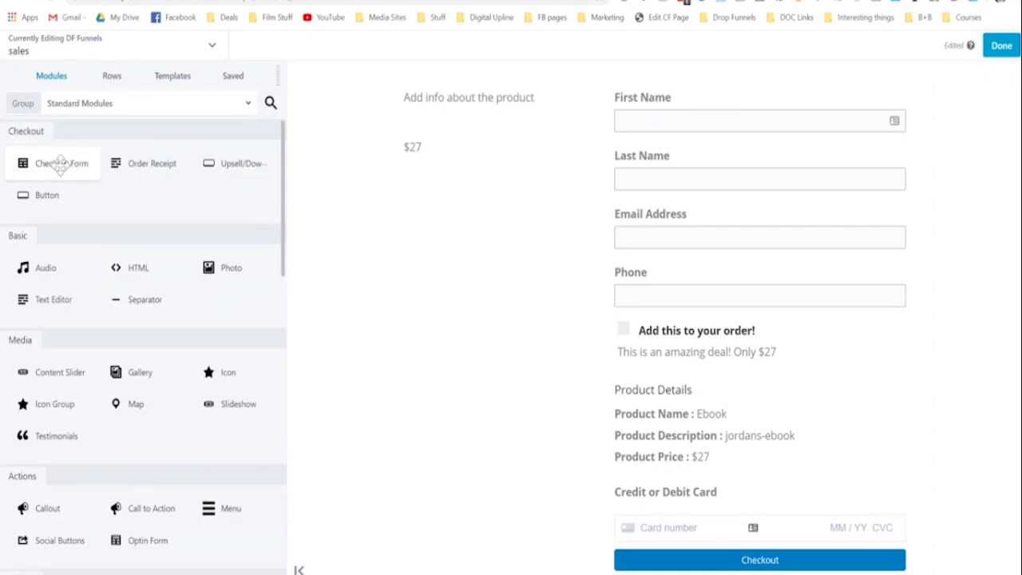
pyautogui.click(270, 103)
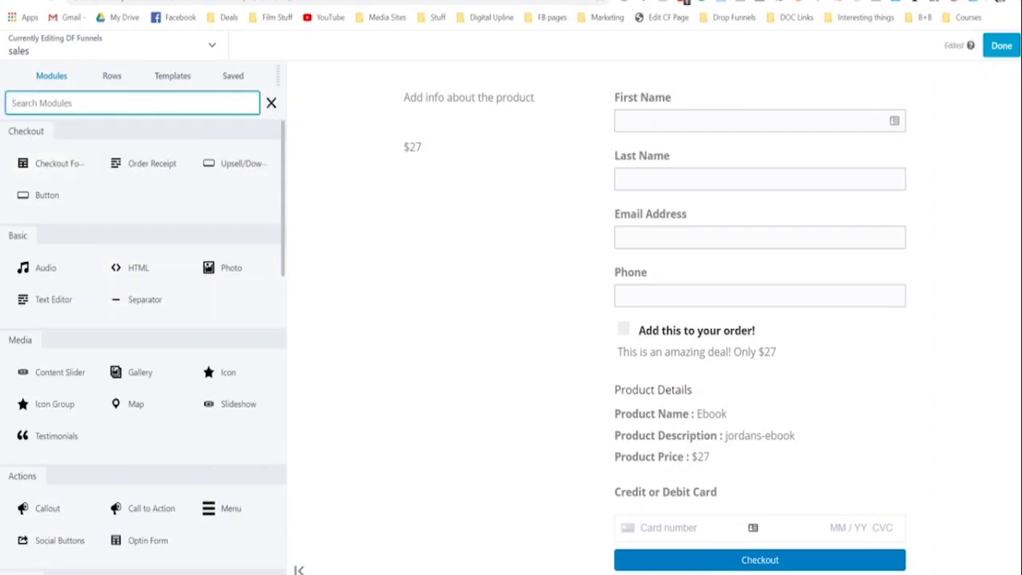
pyautogui.write('check')
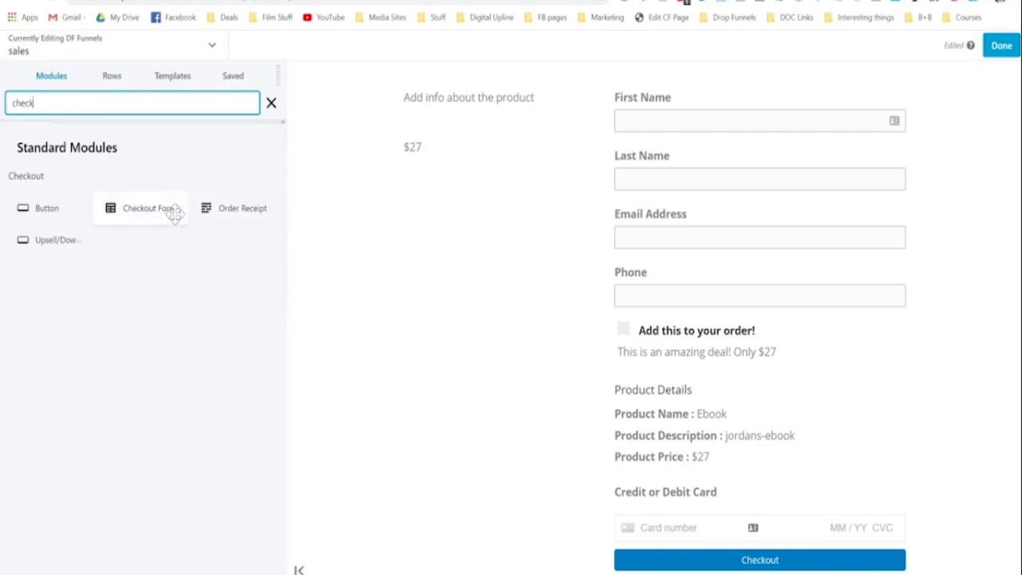
# Step: Remove the Phone field from the sales page's checkout form and review the remaining general form settings
pyautogui.click(702, 183)
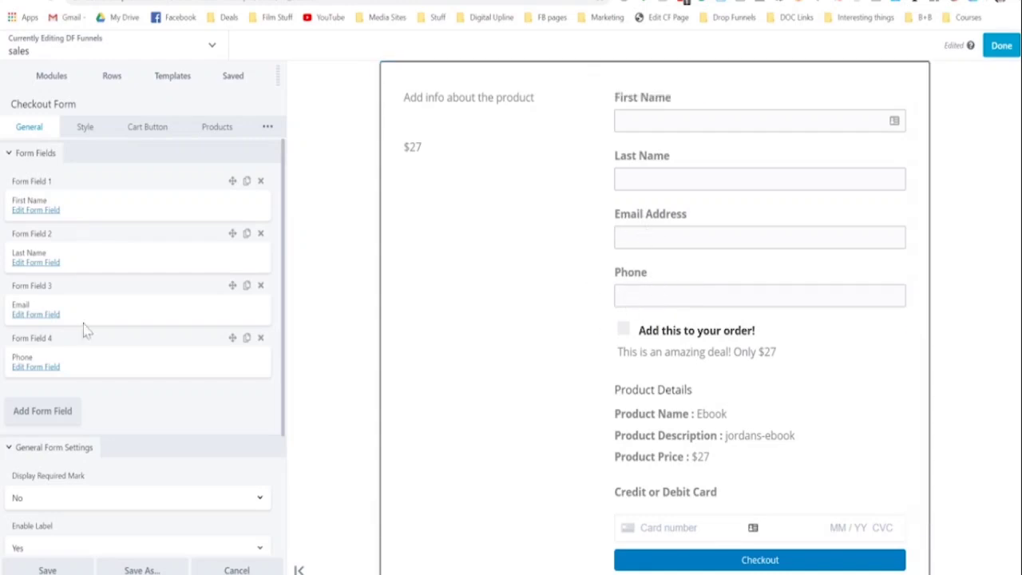
pyautogui.click(261, 338)
pyautogui.click(573, 72)
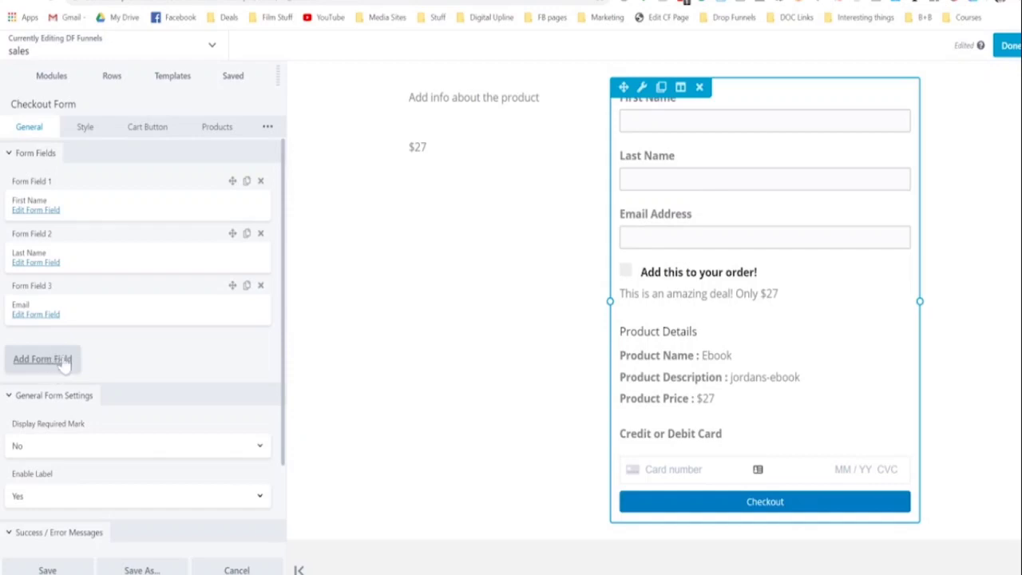
pyautogui.scroll(-2, 120, 378)
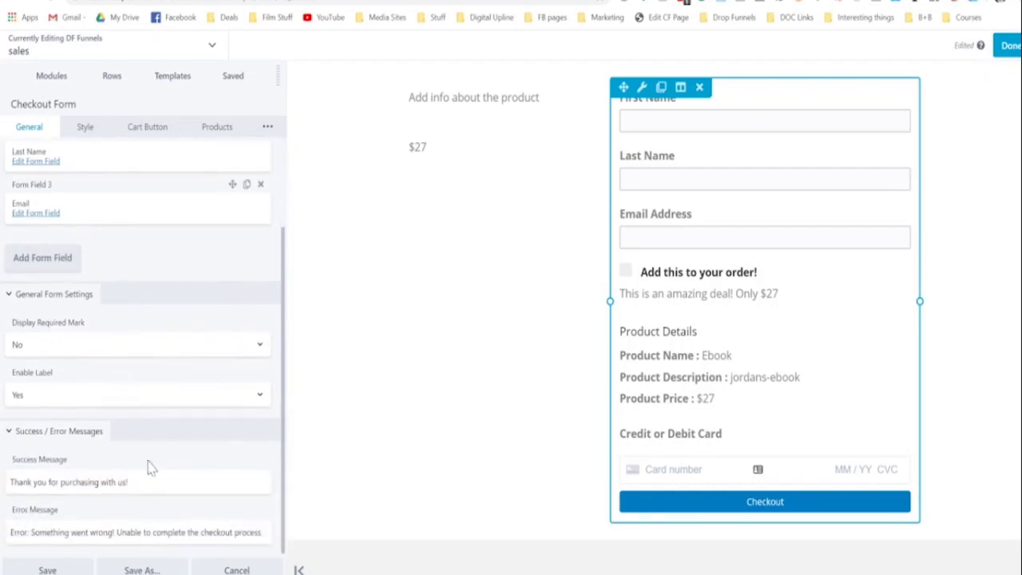
pyautogui.scroll(2, 154, 403)
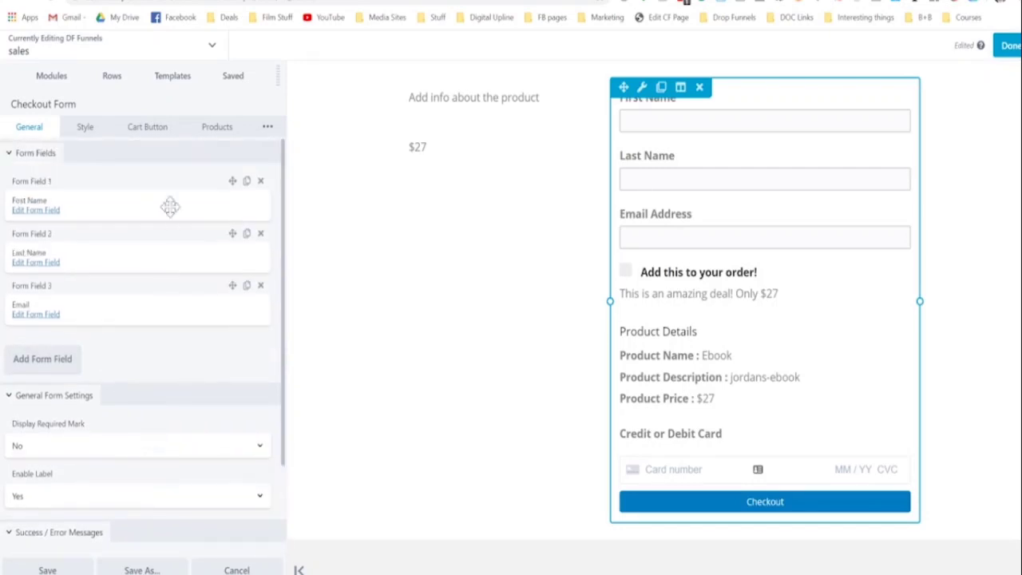
# Step: Change the checkout form's cart button text to "GET INSTANT ACCESS"
pyautogui.click(139, 128)
pyautogui.click(10, 204)
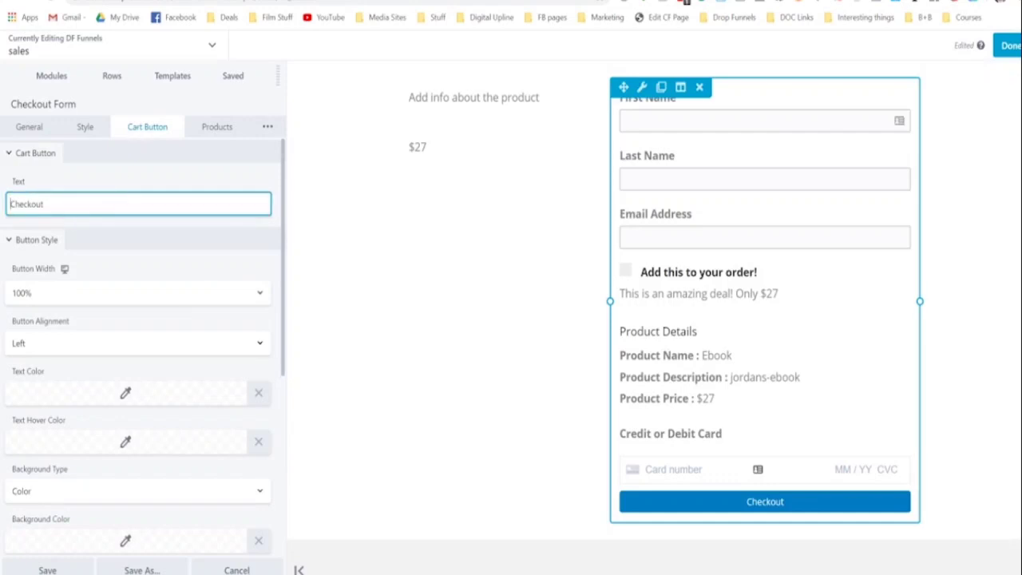
pyautogui.doubleClick(10, 206)
pyautogui.write('GET INSTANT ACCESS')
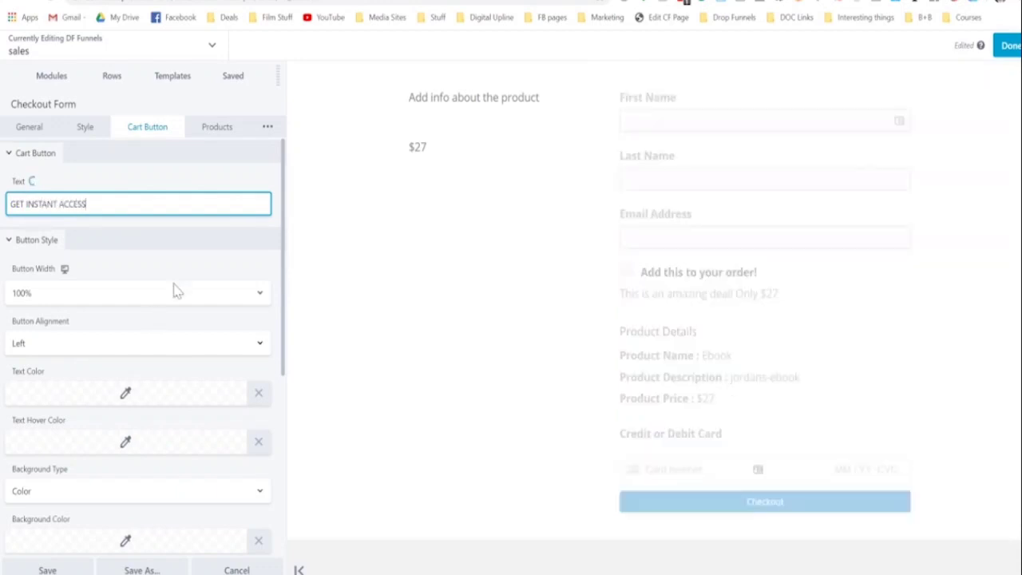
# Step: Set the cart button's background color to a red, #d10029, keeping Color as the background type
pyautogui.scroll(-3, 167, 268)
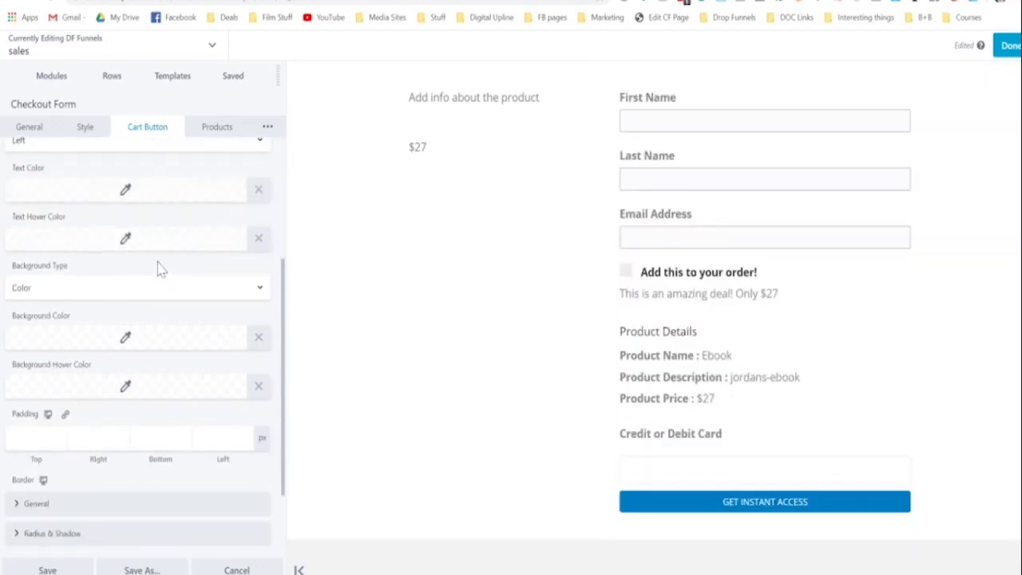
pyautogui.scroll(-3, 130, 338)
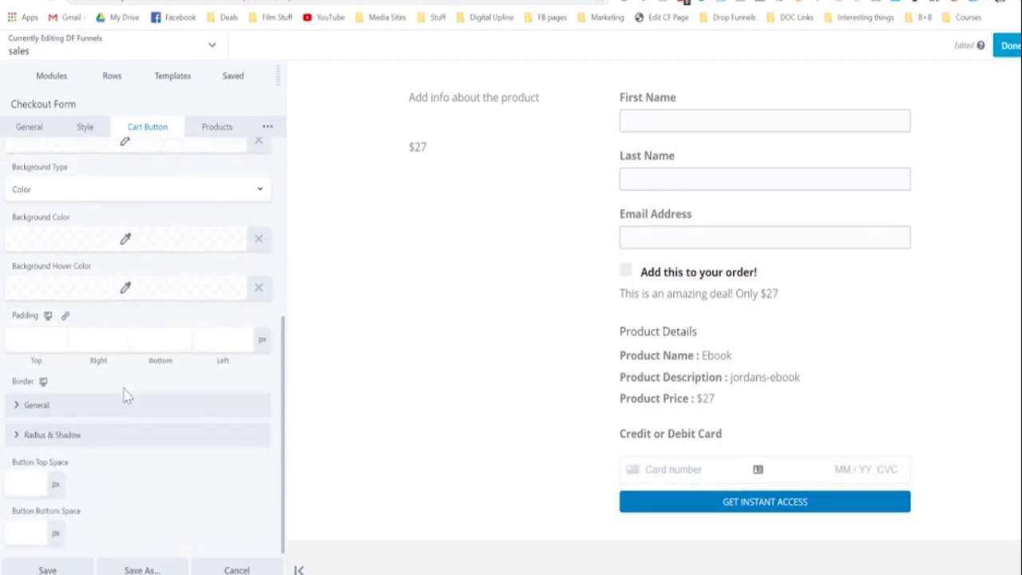
pyautogui.scroll(2, 114, 381)
pyautogui.scroll(4, 114, 382)
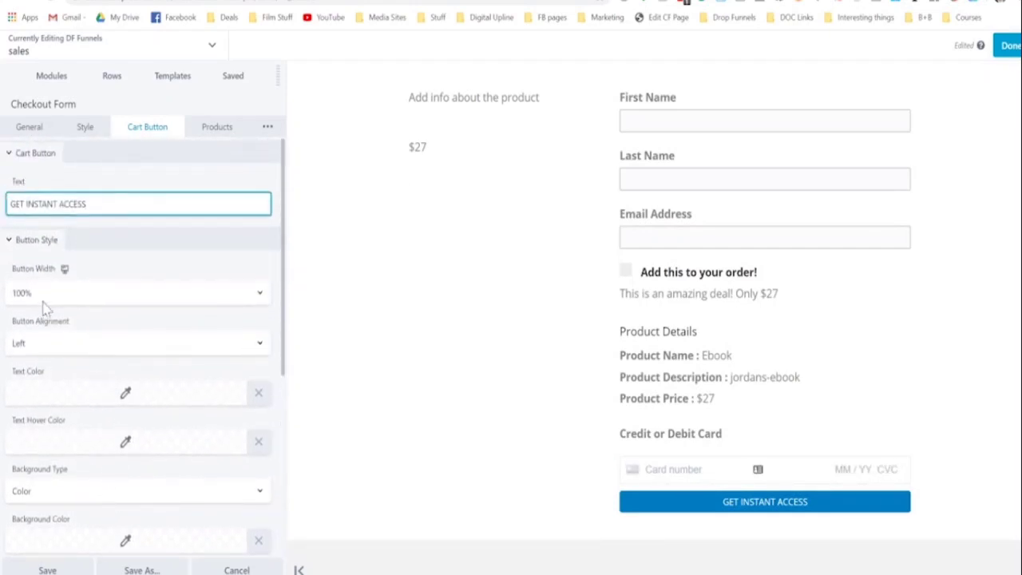
pyautogui.click(87, 397)
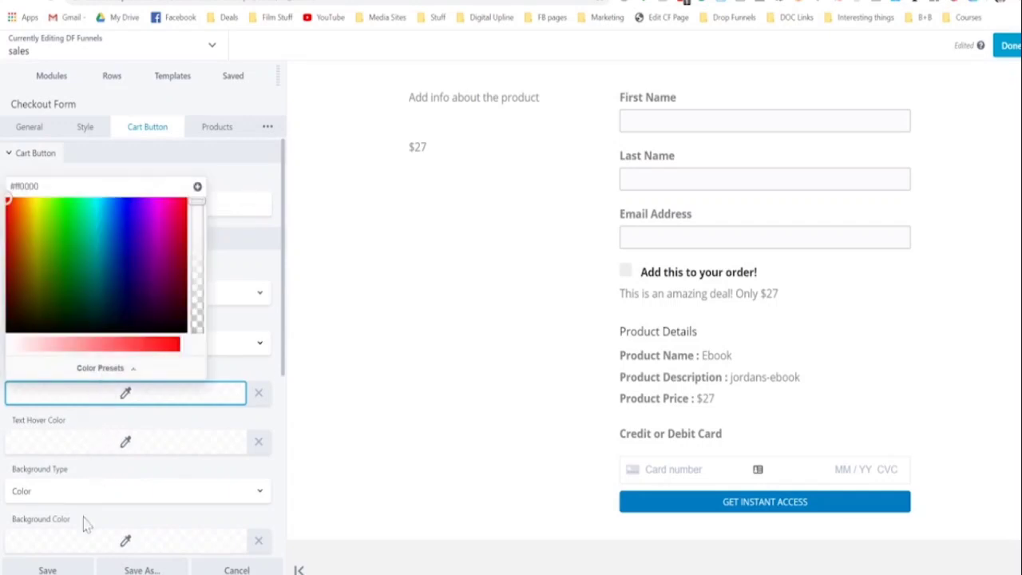
pyautogui.click(95, 492)
pyautogui.scroll(-1, 95, 491)
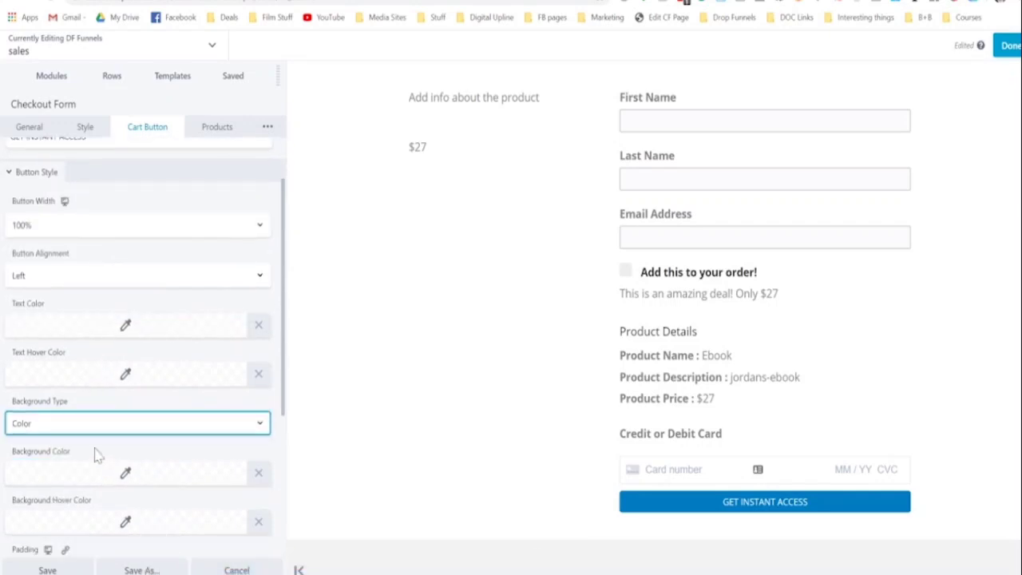
pyautogui.click(157, 477)
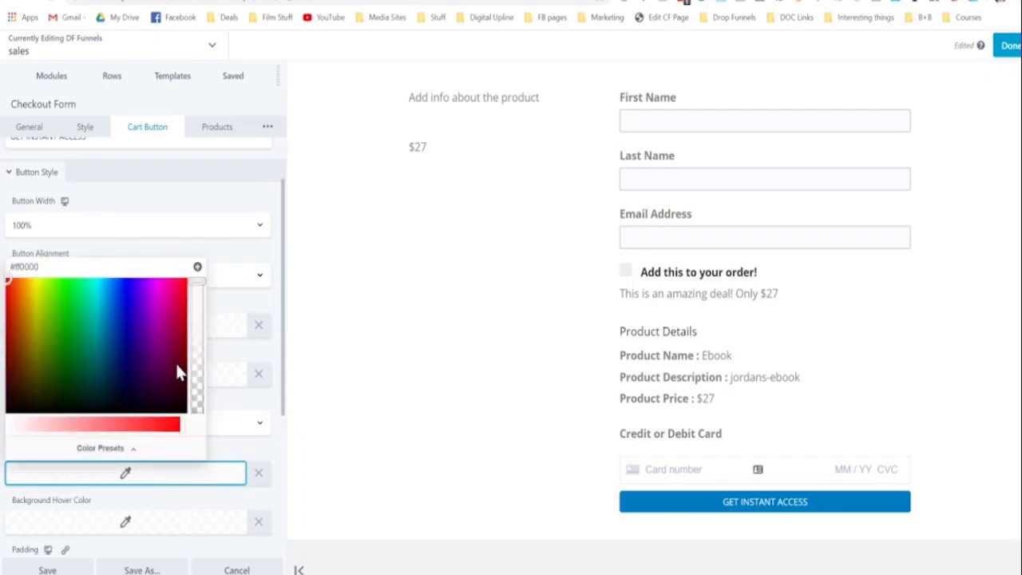
pyautogui.click(183, 309)
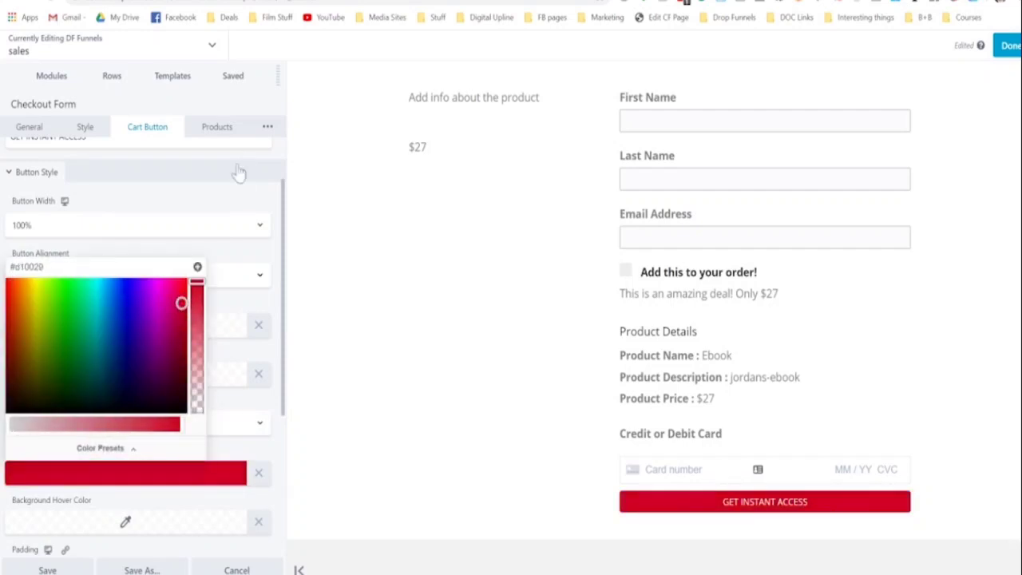
pyautogui.click(229, 203)
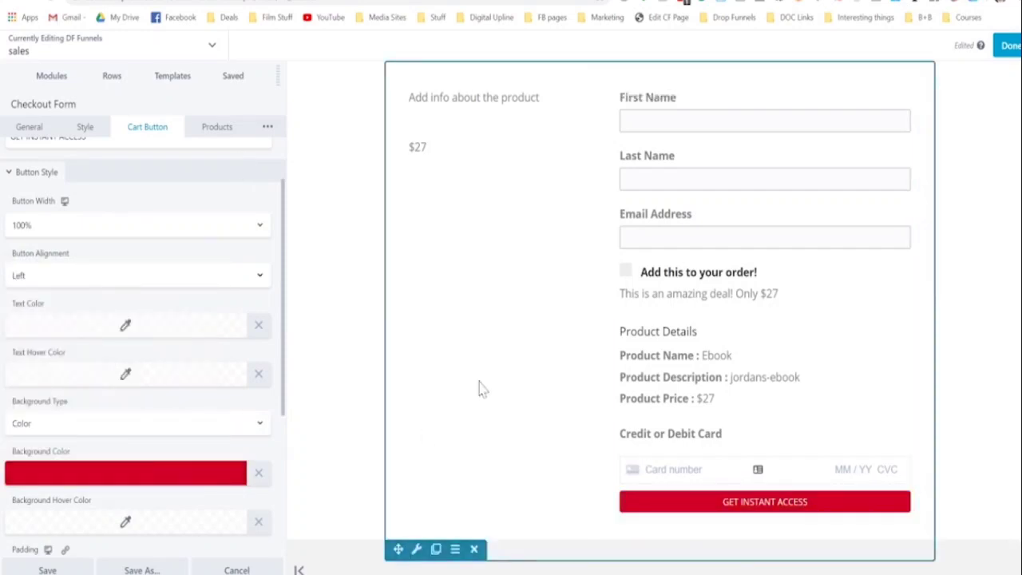
# Step: Enable the order bump in the checkout form's product settings and choose Upsell as the order bump product
pyautogui.scroll(1, 244, 304)
pyautogui.click(216, 126)
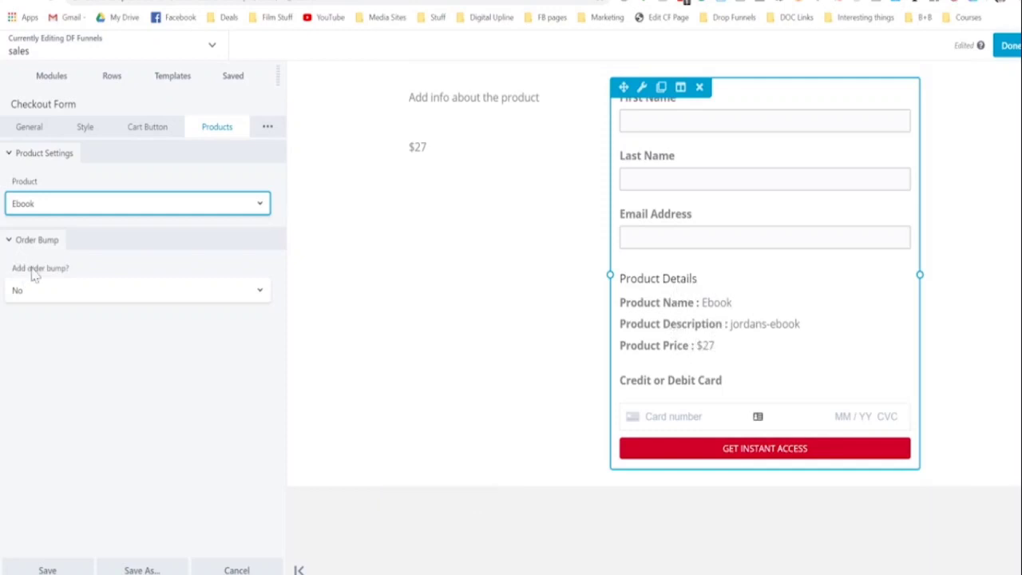
pyautogui.click(42, 297)
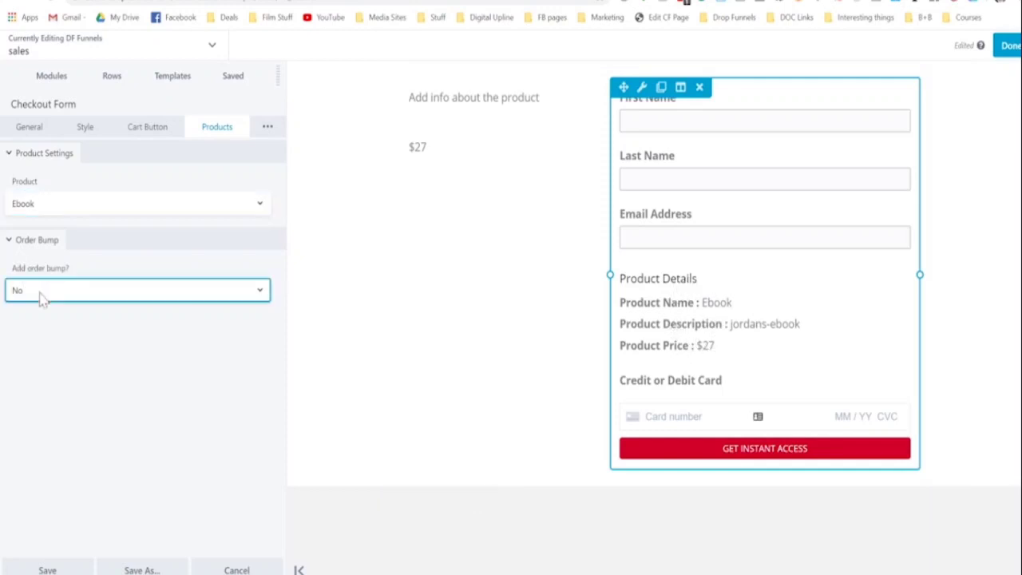
pyautogui.click(40, 313)
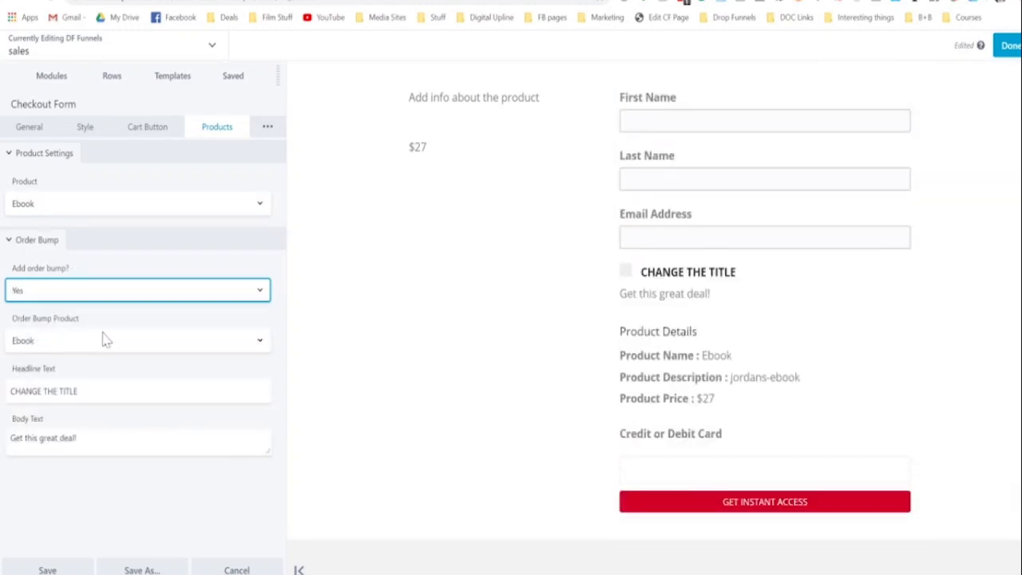
pyautogui.click(31, 342)
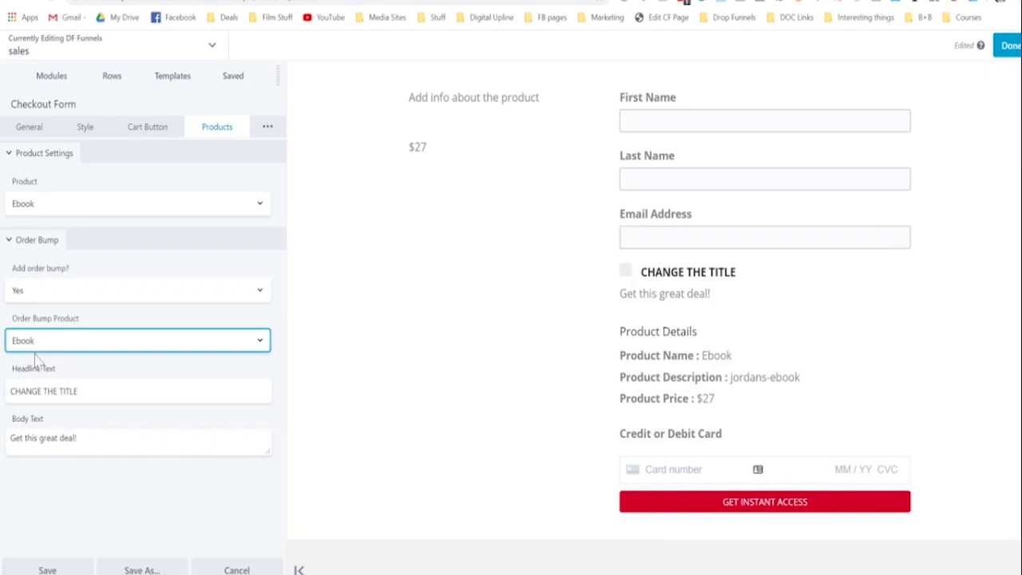
pyautogui.click(36, 376)
# Step: Set the order bump's headline to "GET THIS GREAT ORDER BUMP!" and its body text to "TODAY ONLY!"
pyautogui.moveTo(87, 391); pyautogui.dragTo(3, 394)
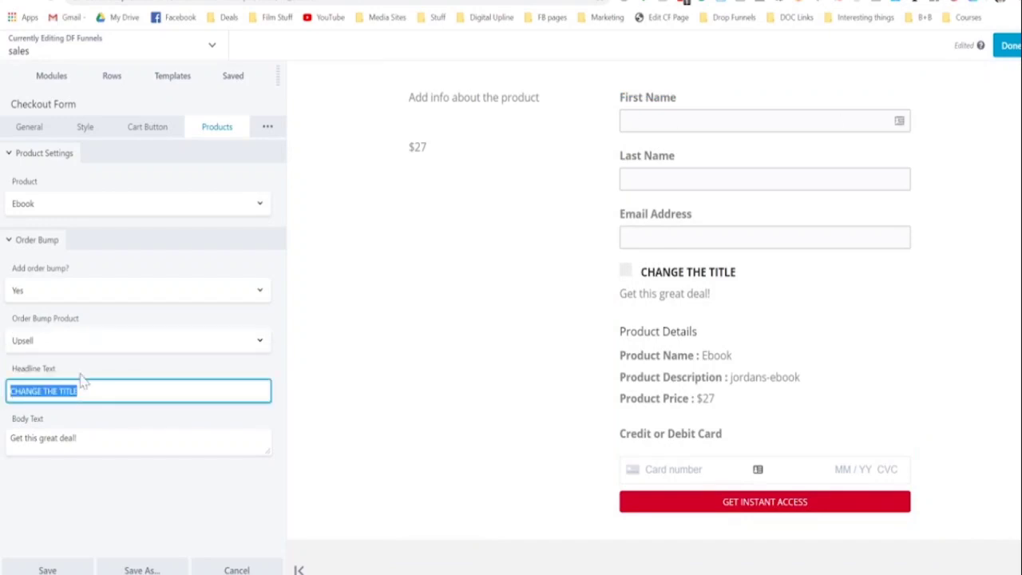
pyautogui.write('GET')
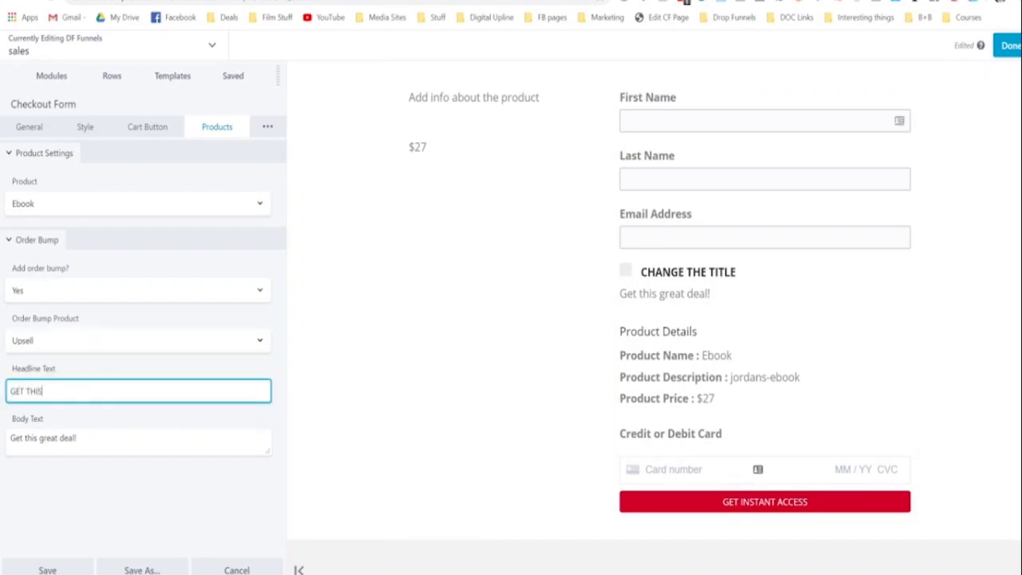
pyautogui.write(' THIS ')
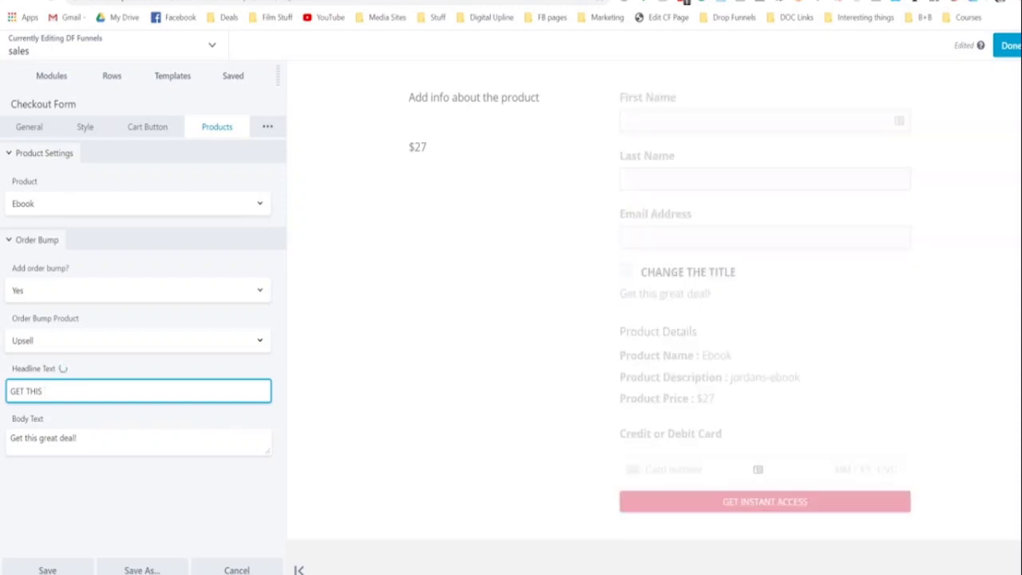
pyautogui.write('GREAT ORDER BUMP!')
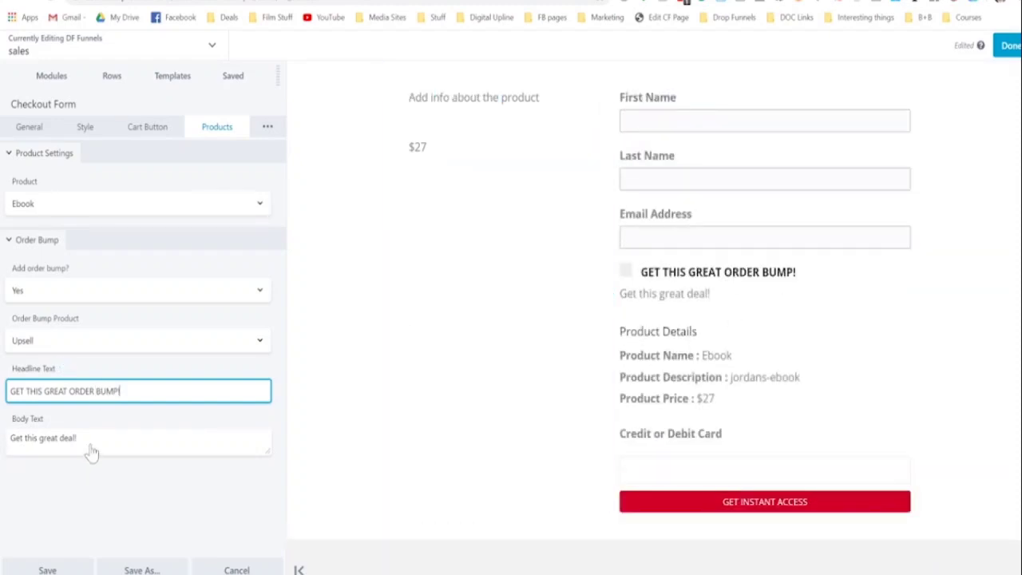
pyautogui.press('Tab')
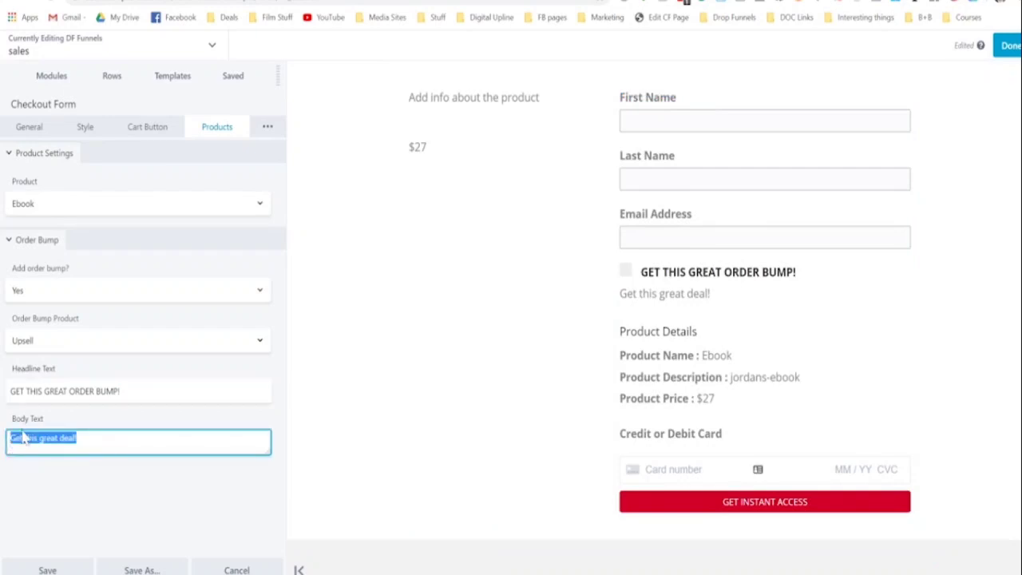
pyautogui.write('TODAY ONLY!')
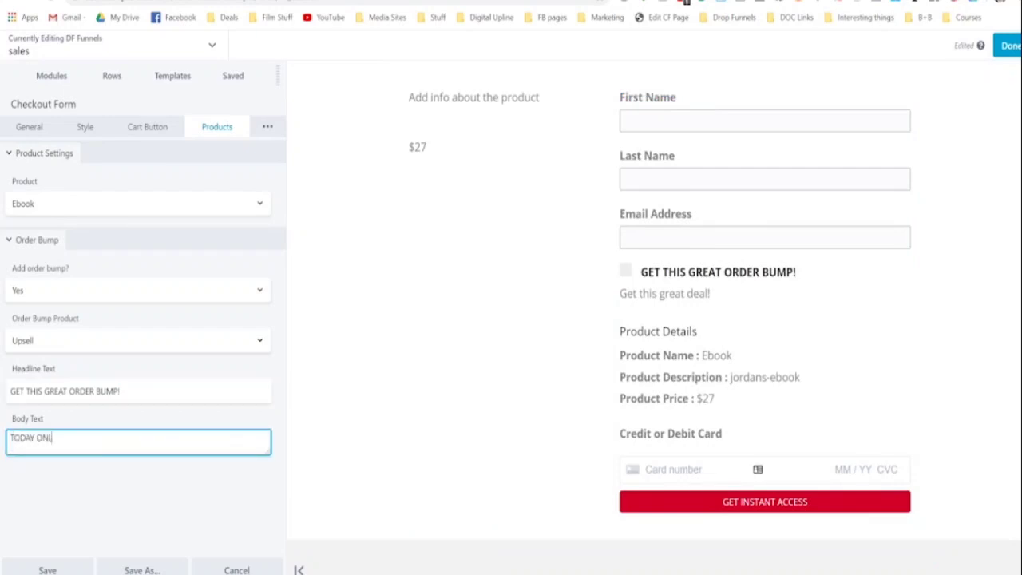
pyautogui.click(127, 516)
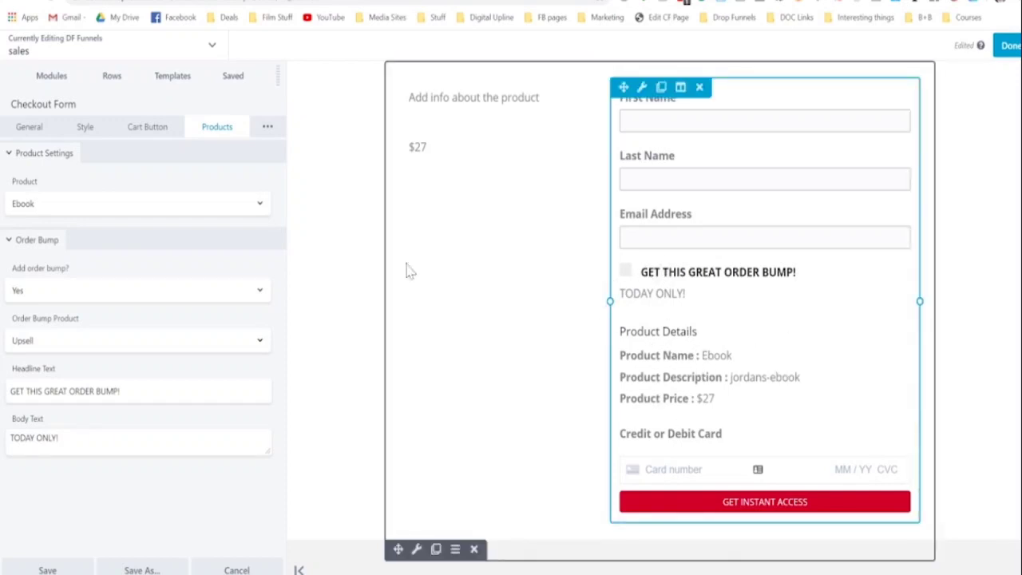
# Step: Review the checkout form's auto-responder service setting
pyautogui.click(268, 126)
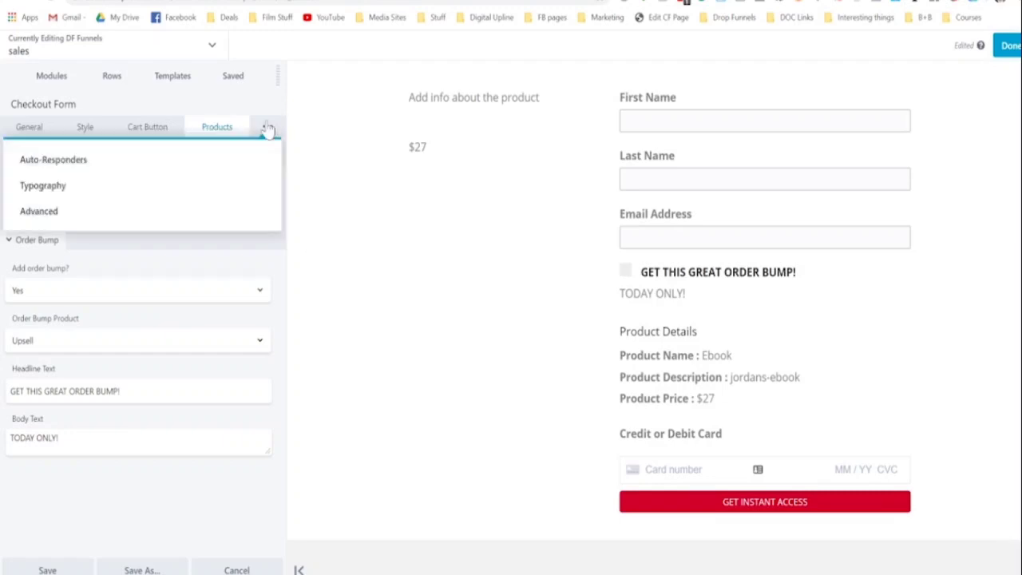
pyautogui.click(62, 160)
pyautogui.click(82, 172)
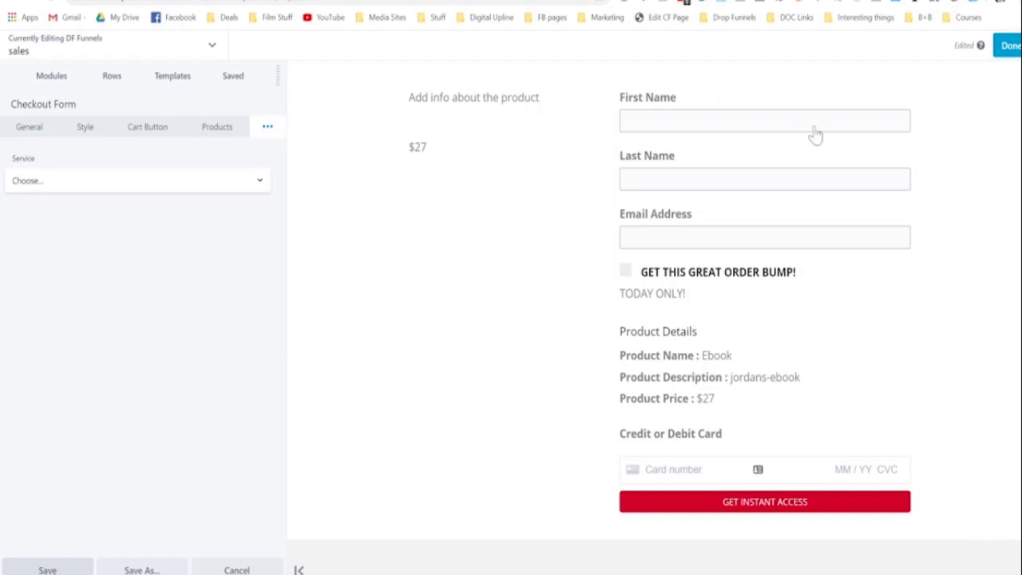
# Step: Publish the sales page and preview the order bump by selecting it on the published checkout form
pyautogui.click(1007, 45)
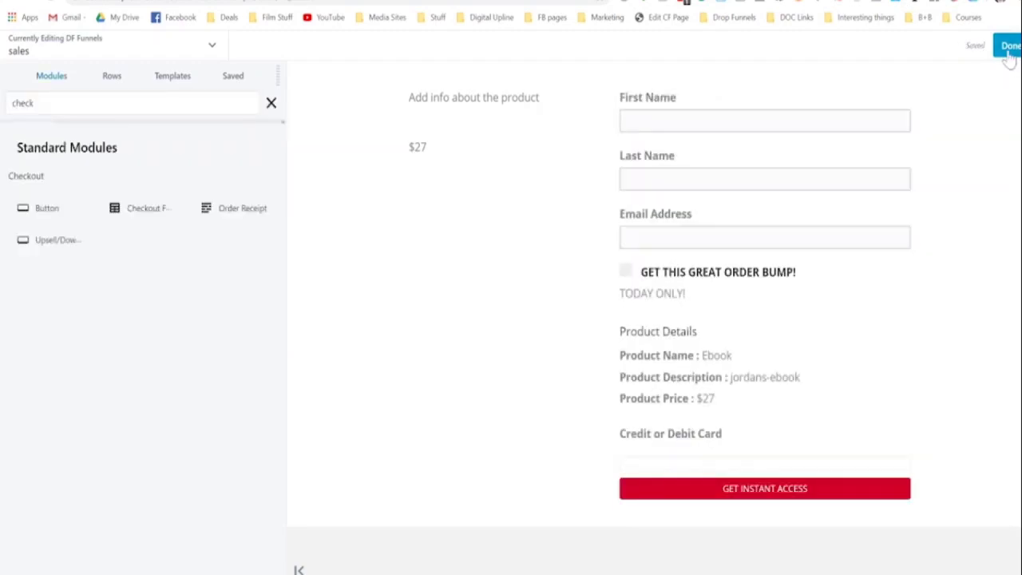
pyautogui.click(1006, 47)
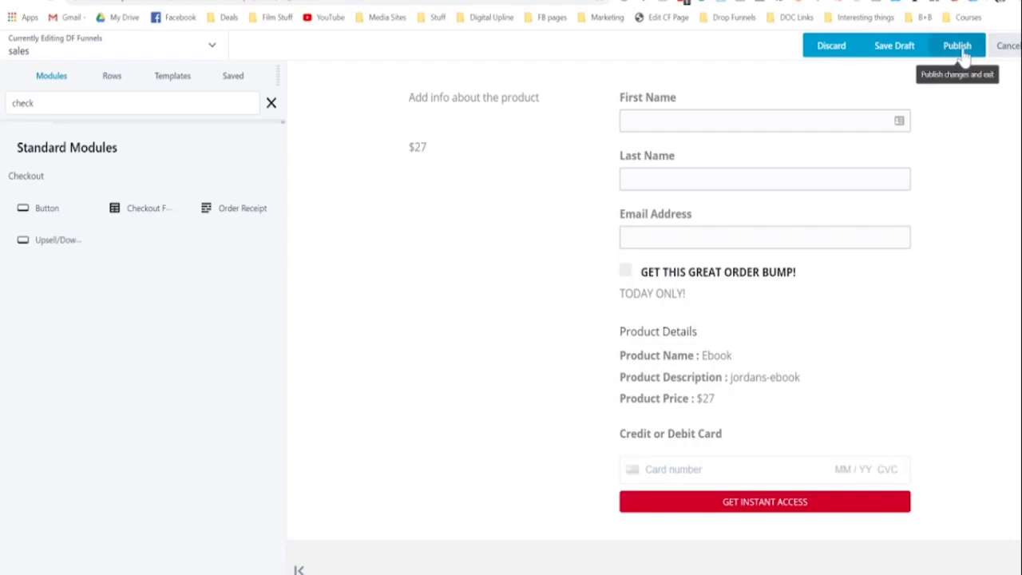
pyautogui.click(957, 50)
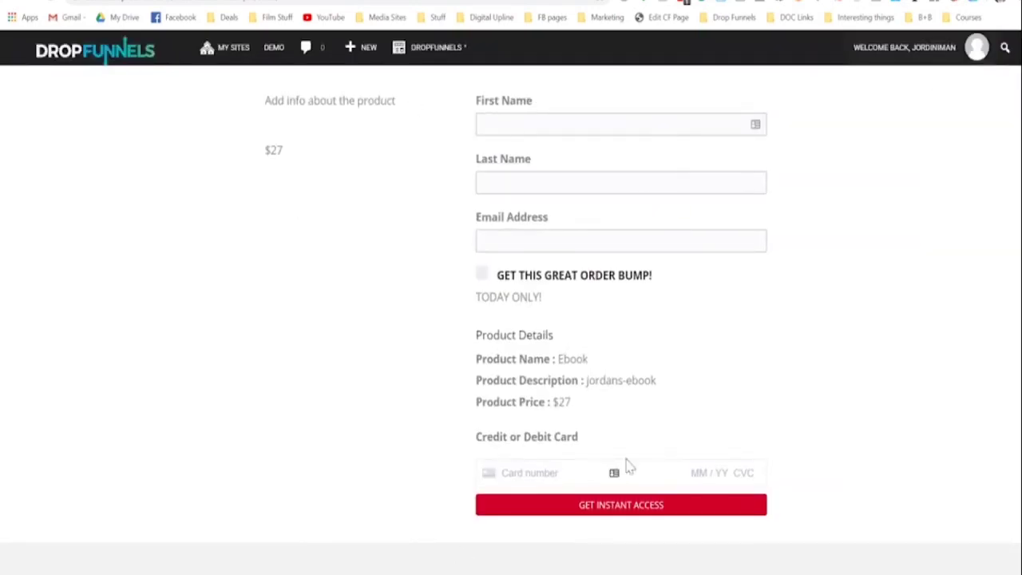
pyautogui.click(482, 276)
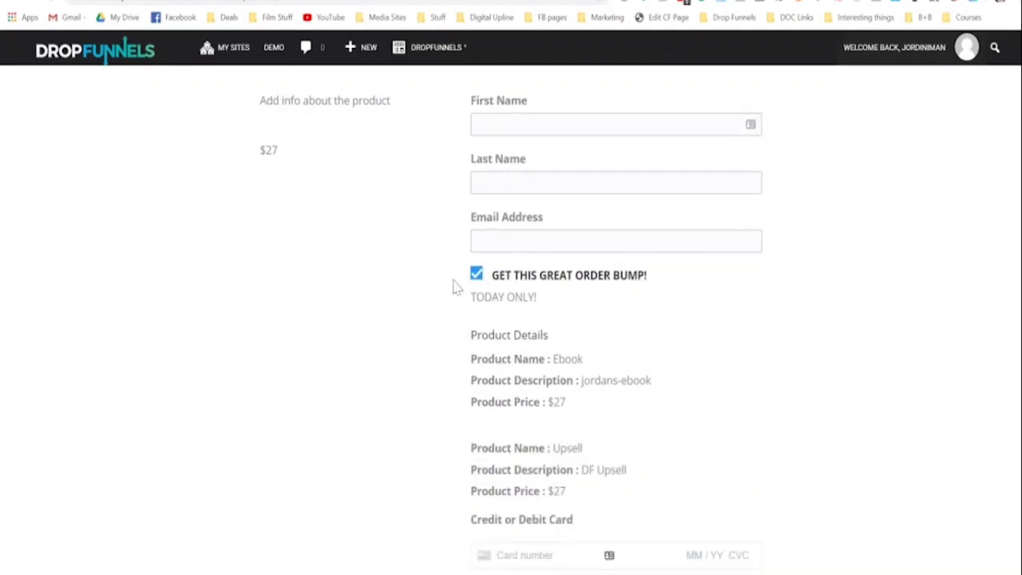
pyautogui.scroll(-1, 452, 285)
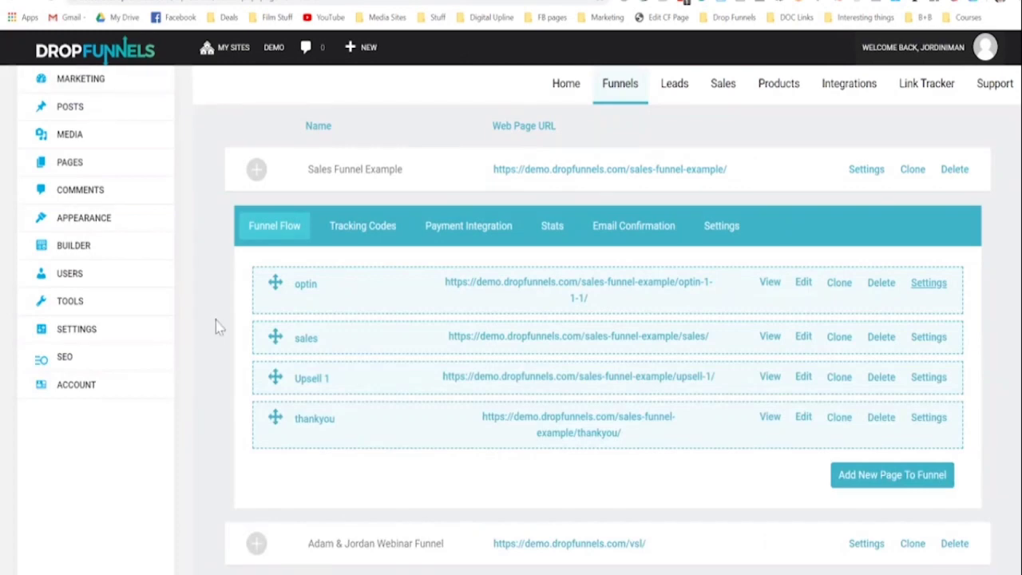
# Step: Open the Upsell 1 page in the builder and inspect its "GRAB THIS UPSELL!" text module
pyautogui.scroll(-1, 219, 360)
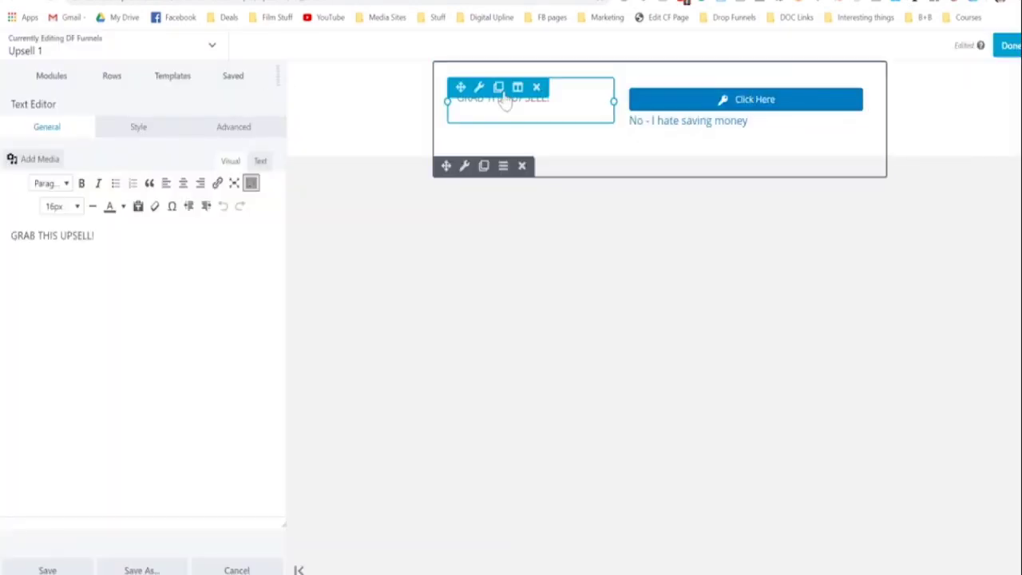
pyautogui.click(476, 117)
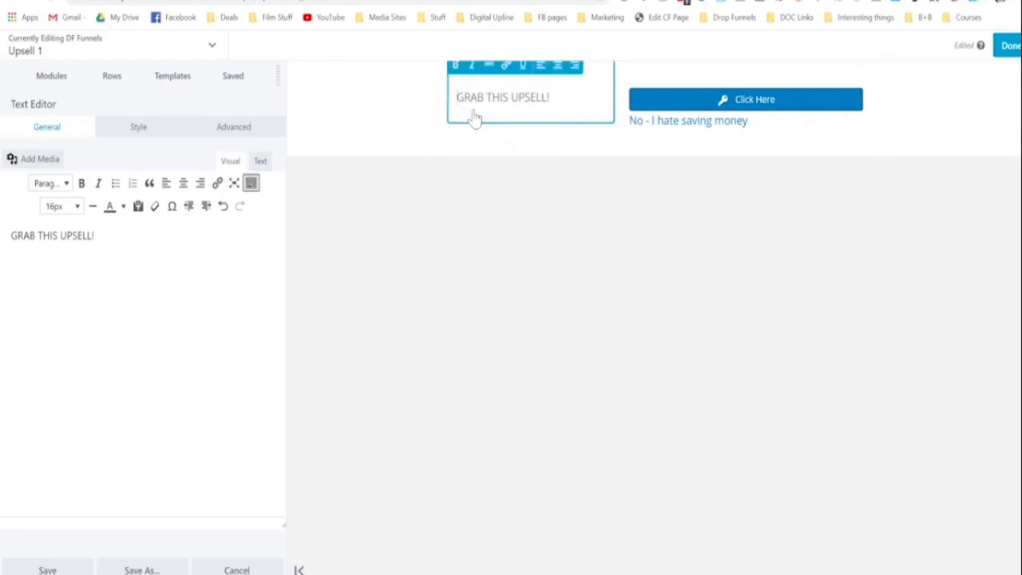
pyautogui.hotkey('shift', 'Left')
pyautogui.hotkey('shift', 'Left')
pyautogui.hotkey('shift', 'Left')
pyautogui.hotkey('shift', 'Left')
pyautogui.hotkey('shift', 'Left')
pyautogui.hotkey('shift', 'Left')
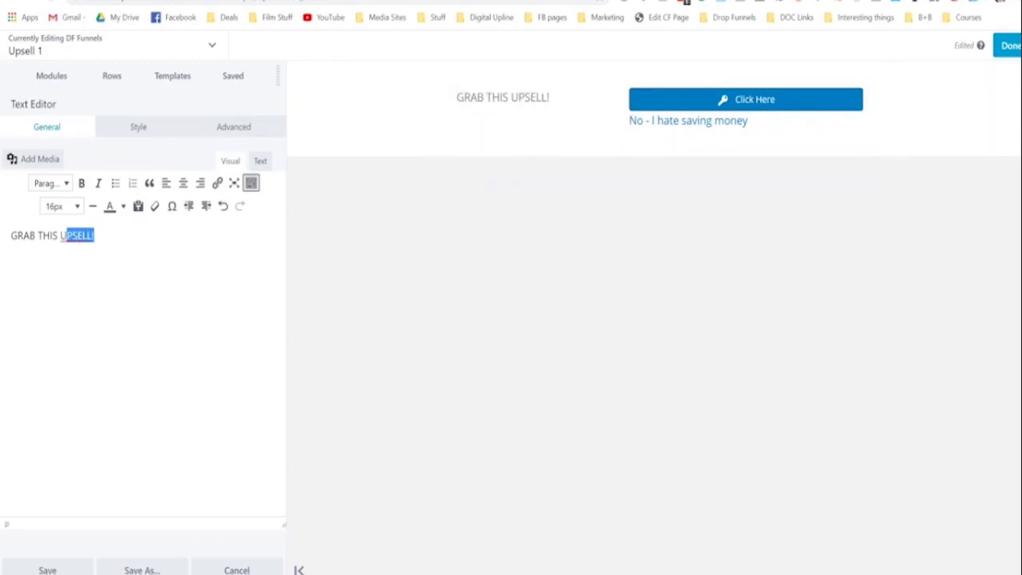
pyautogui.click(688, 222)
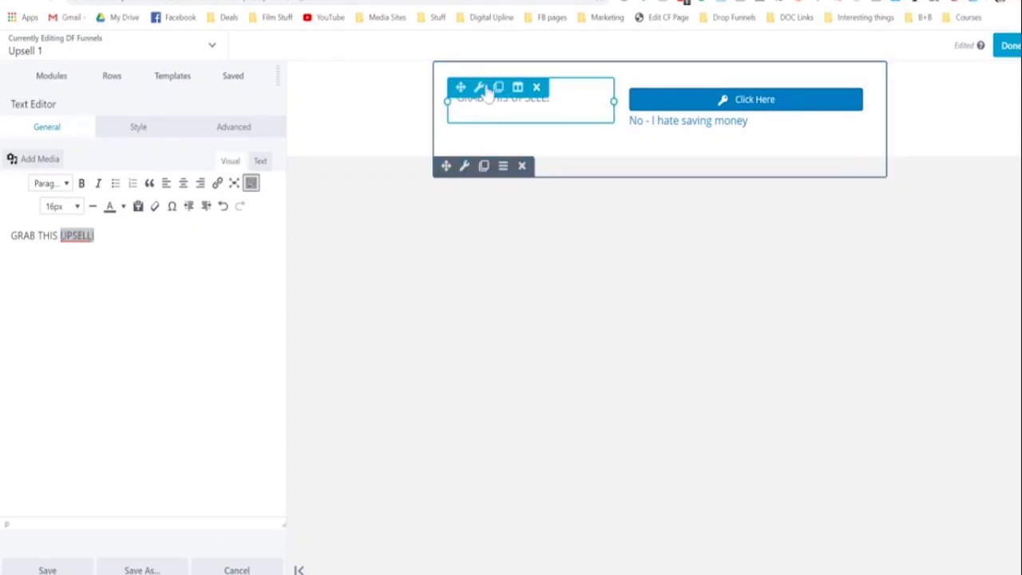
# Step: Replace the key icon on the Upsell/Downsell module's button with a checkmark icon
pyautogui.click(787, 116)
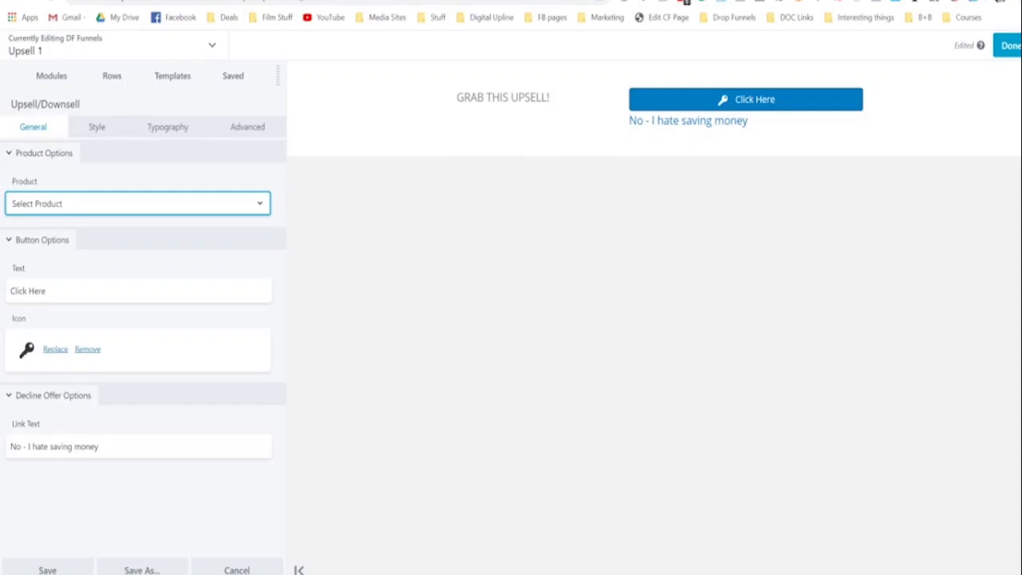
pyautogui.click(53, 351)
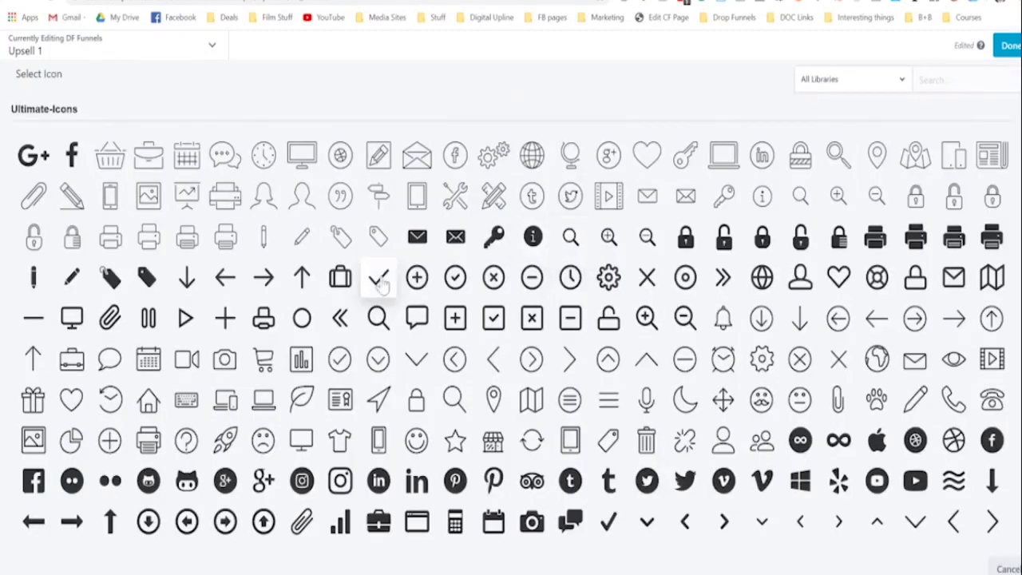
pyautogui.click(379, 280)
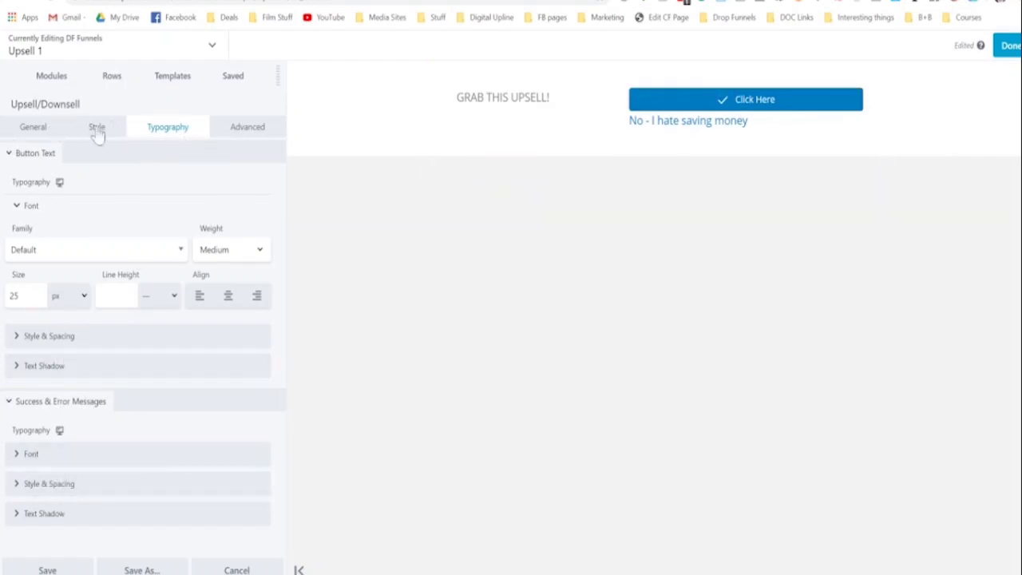
# Step: Choose Upsell as the Upsell/Downsell module's product and set its button text to "GET THIS GREAT UPSELL"
pyautogui.click(34, 129)
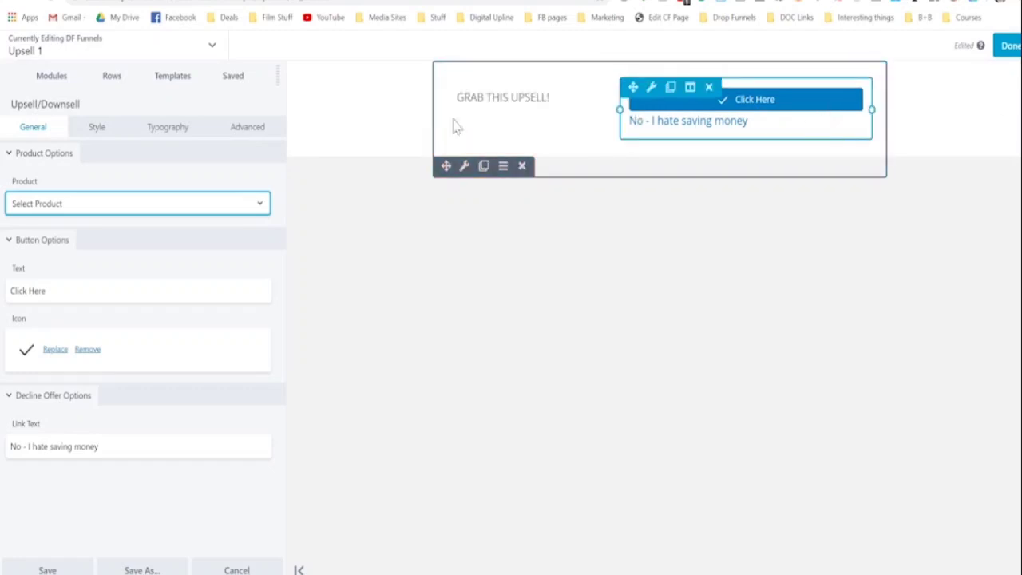
pyautogui.click(50, 226)
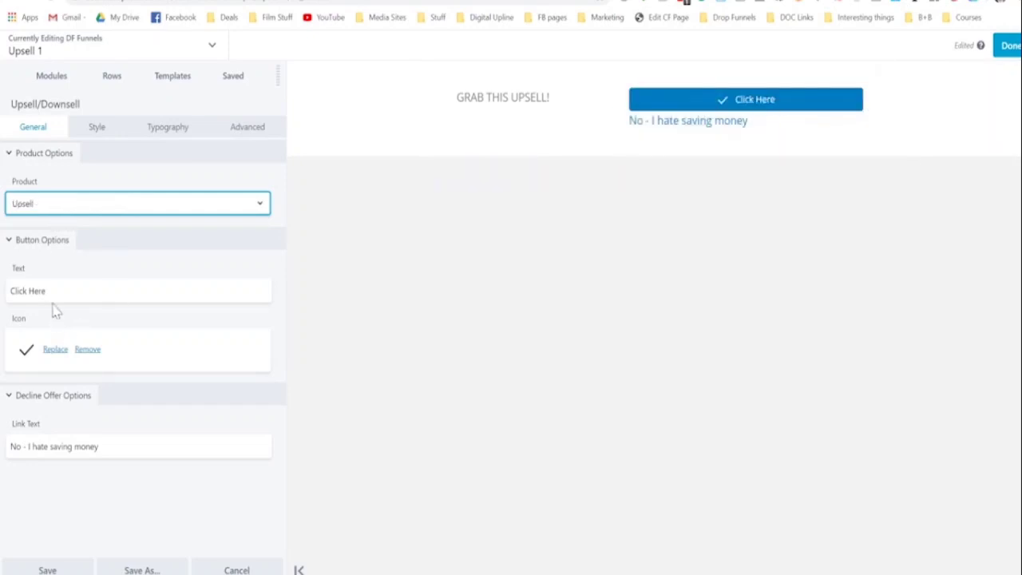
pyautogui.press('Tab')
pyautogui.write('GE')
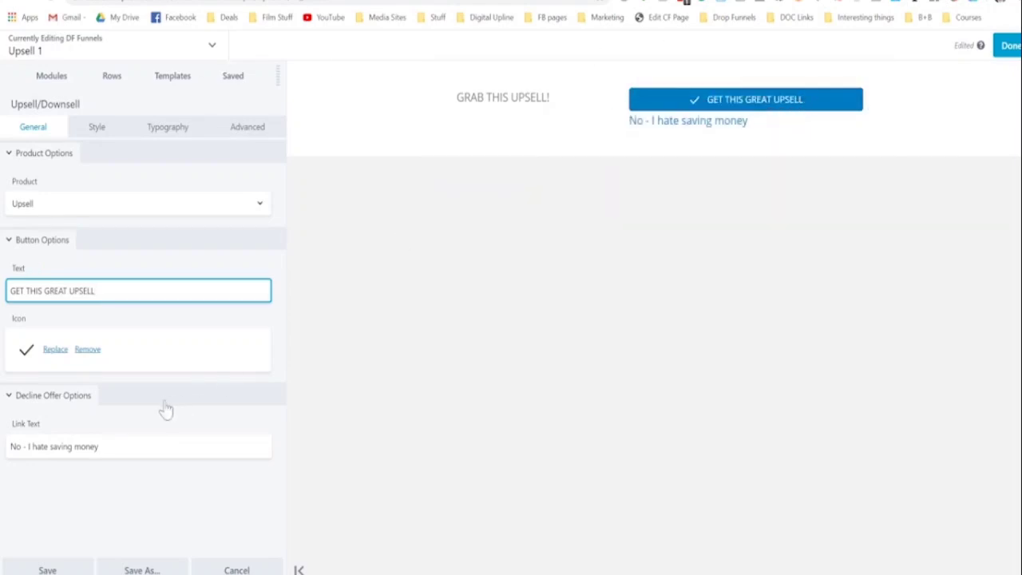
# Step: Set the decline offer link text to "NOPE I HATE MONEY" and publish the Upsell 1 page
pyautogui.moveTo(99, 446); pyautogui.dragTo(10, 446)
pyautogui.write('NOPE I HATE MONEY')
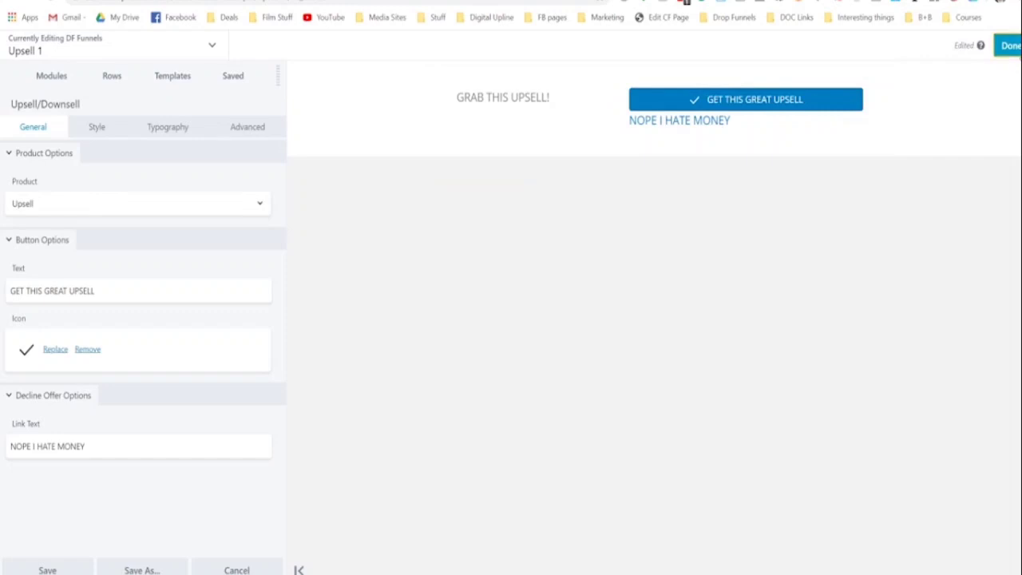
pyautogui.click(999, 48)
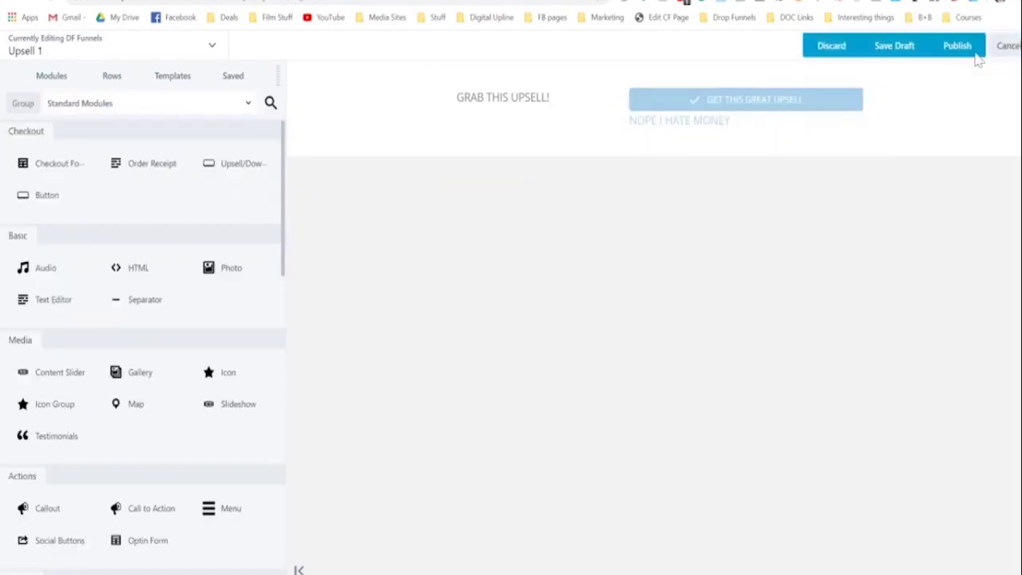
pyautogui.click(958, 49)
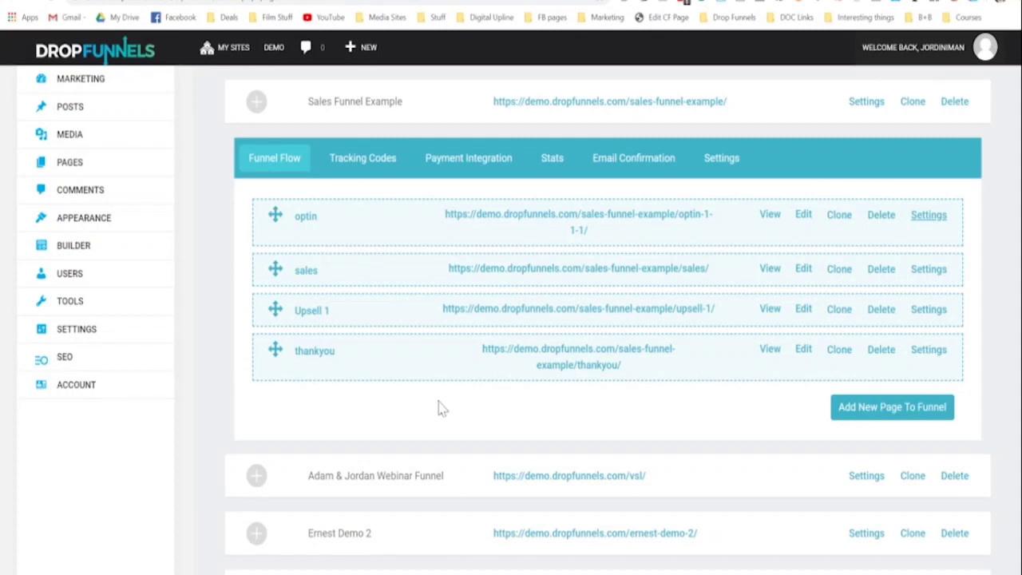
# Step: Open the funnel's thankyou page for editing and select its order confirmation module
pyautogui.click(803, 350)
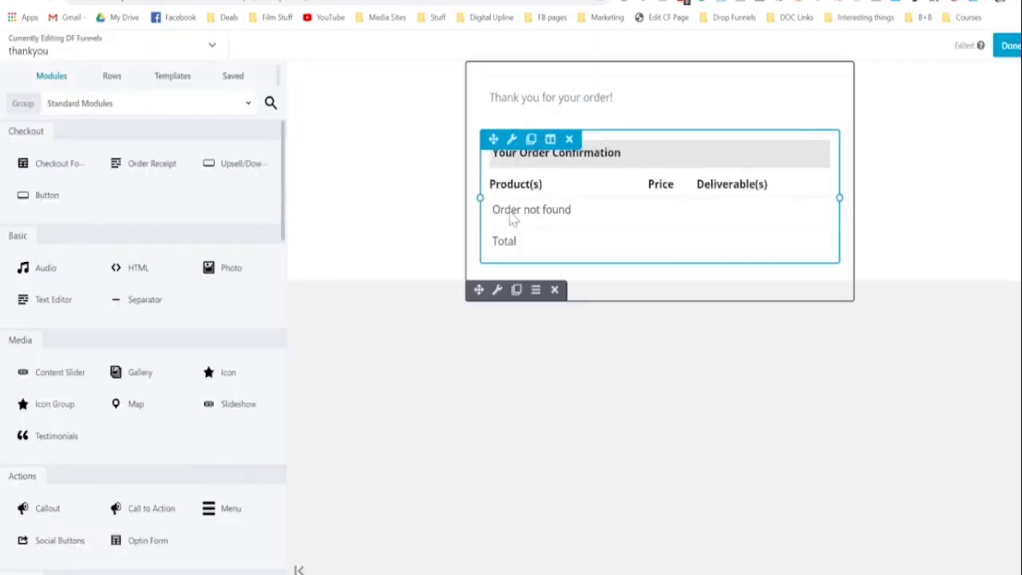
pyautogui.moveTo(476, 200)
pyautogui.mouseDown()
pyautogui.moveTo(433, 206)
pyautogui.moveTo(440, 196)
pyautogui.moveTo(547, 202)
pyautogui.moveTo(468, 200)
pyautogui.moveTo(476, 200)
pyautogui.mouseUp()
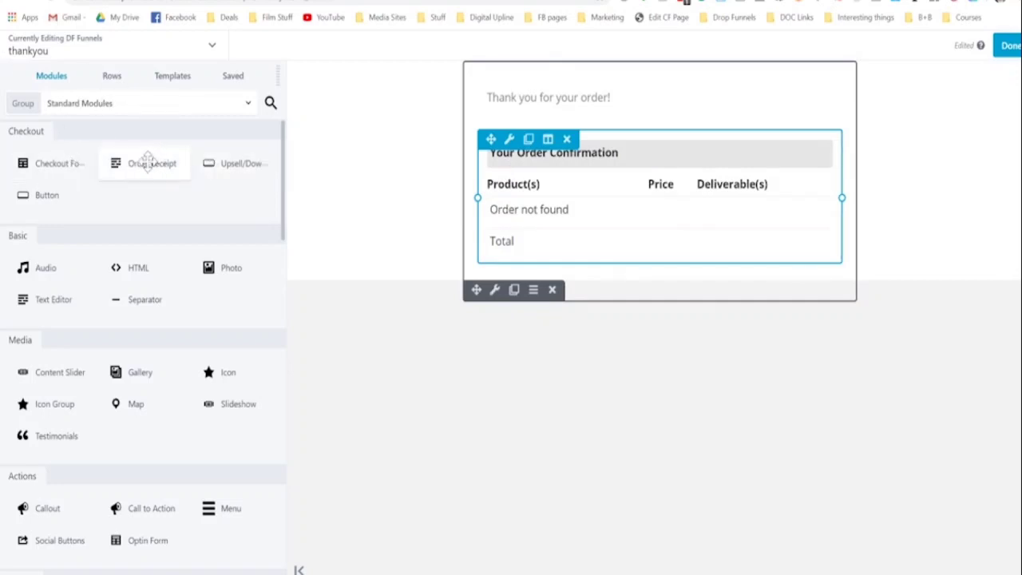
# Step: Try adding another Order Receipt module above the existing order confirmation, and delete that added module
pyautogui.moveTo(136, 167); pyautogui.dragTo(650, 193)
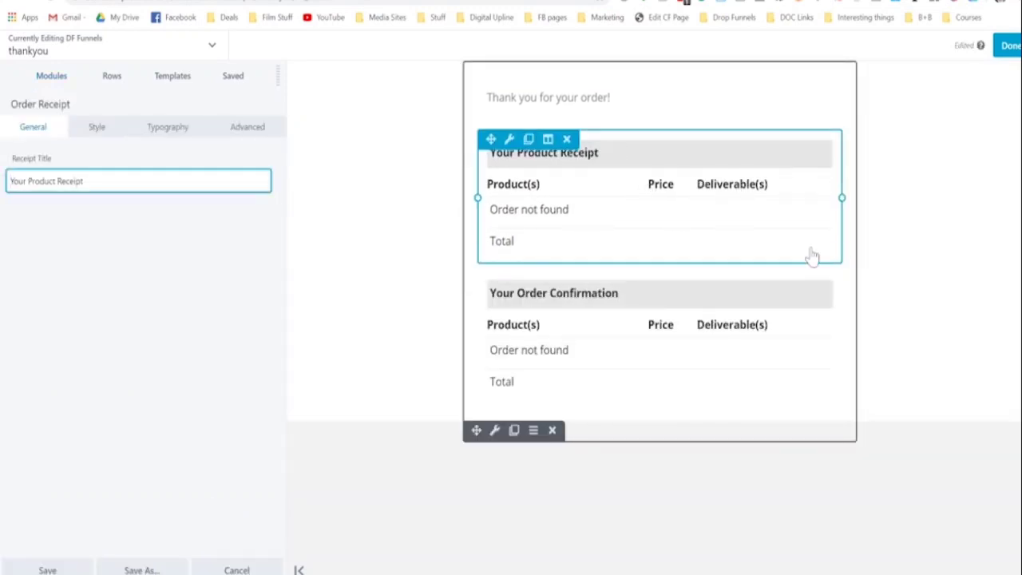
pyautogui.click(567, 139)
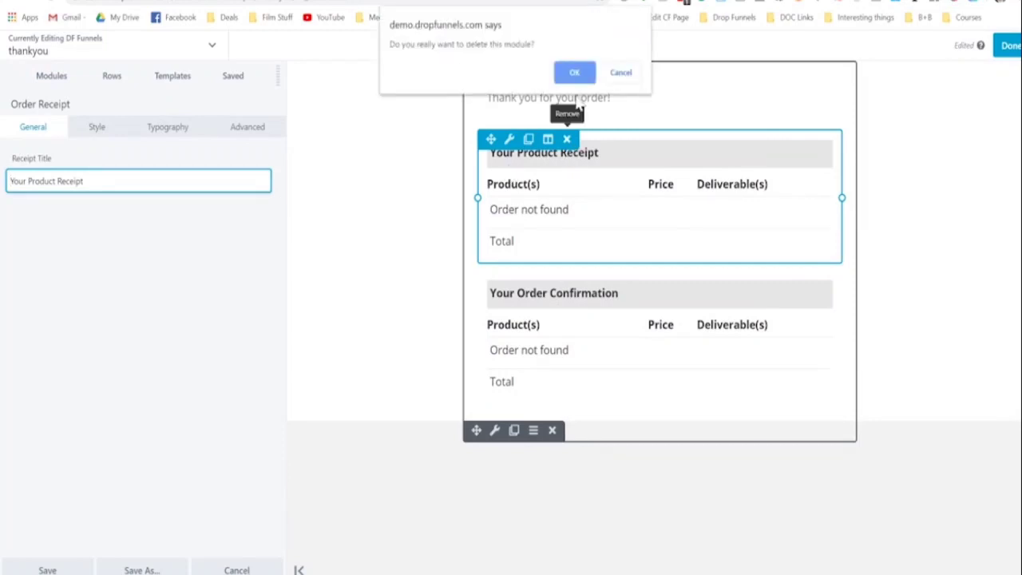
pyautogui.click(575, 71)
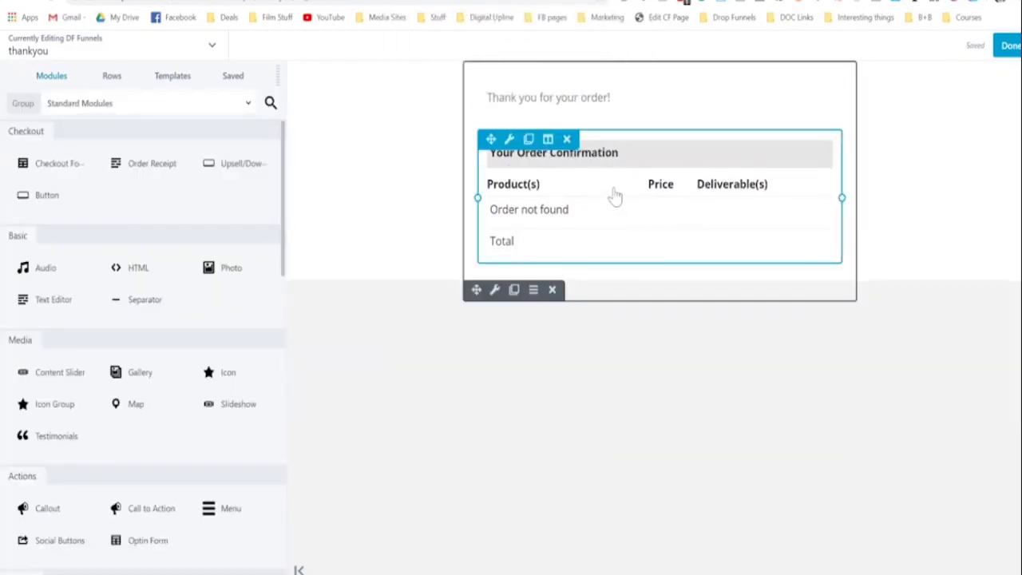
# Step: Open the order confirmation module's settings, keep its receipt title, and publish the thankyou page
pyautogui.click(614, 196)
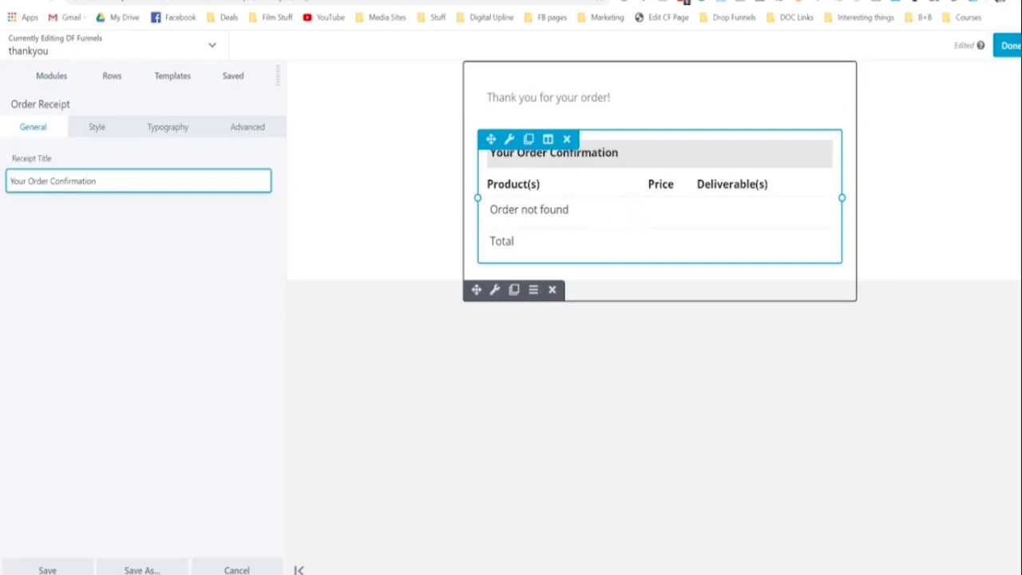
pyautogui.moveTo(100, 181); pyautogui.dragTo(2, 195)
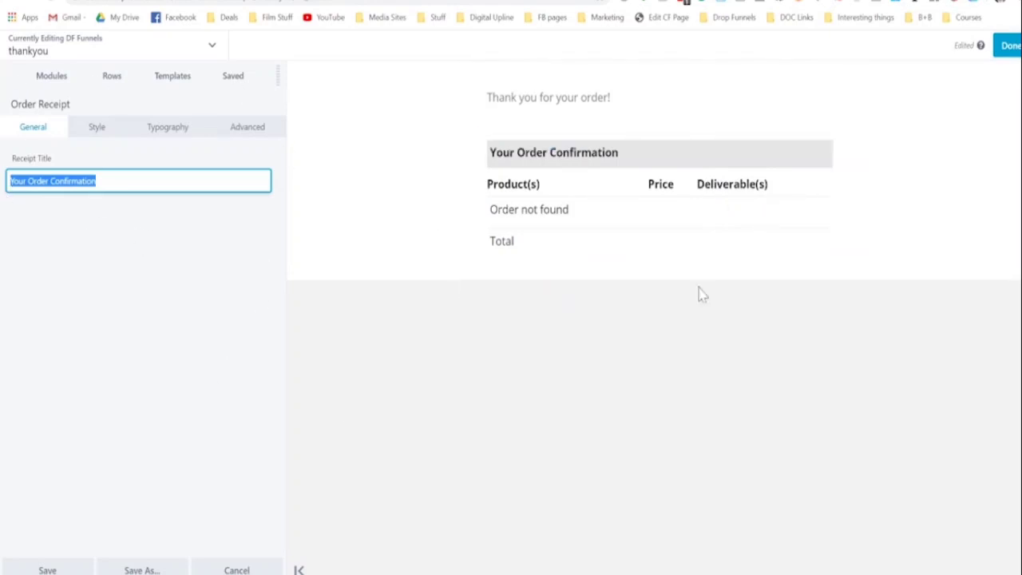
pyautogui.click(1010, 46)
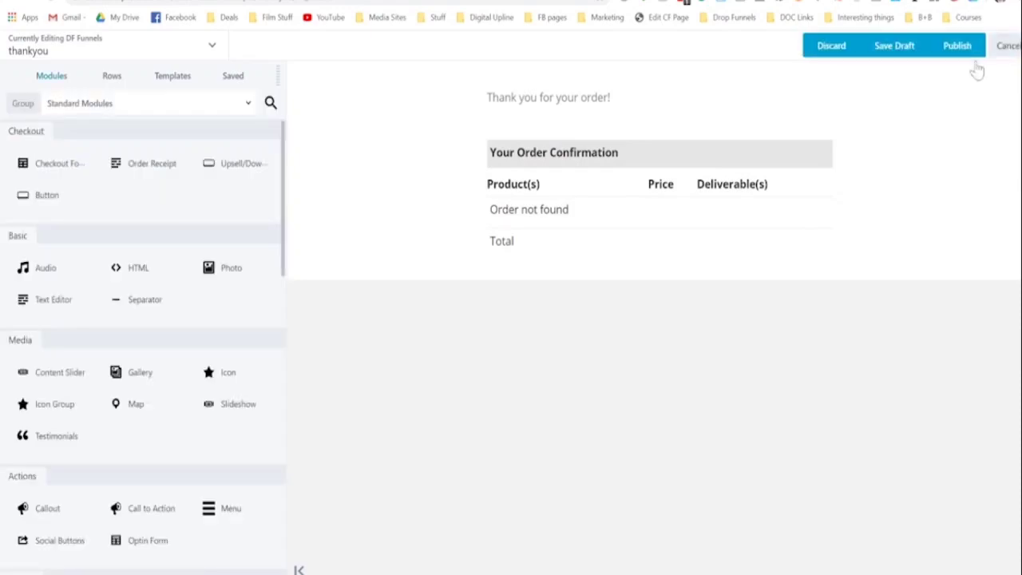
pyautogui.click(964, 45)
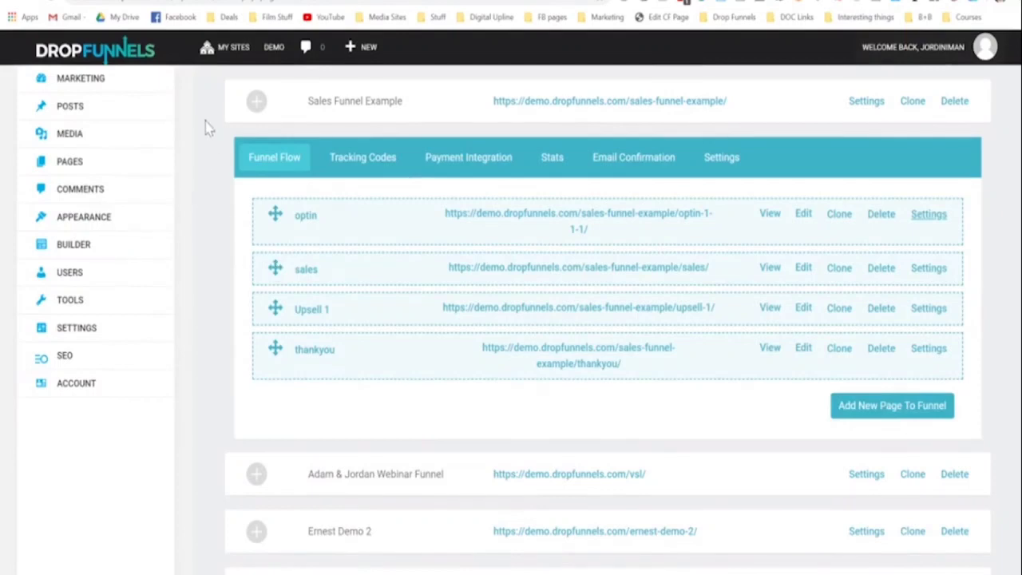
# Step: Review the Sales Funnel Example's confirmation email template and set its subject to "Your Order"
pyautogui.scroll(1, 213, 274)
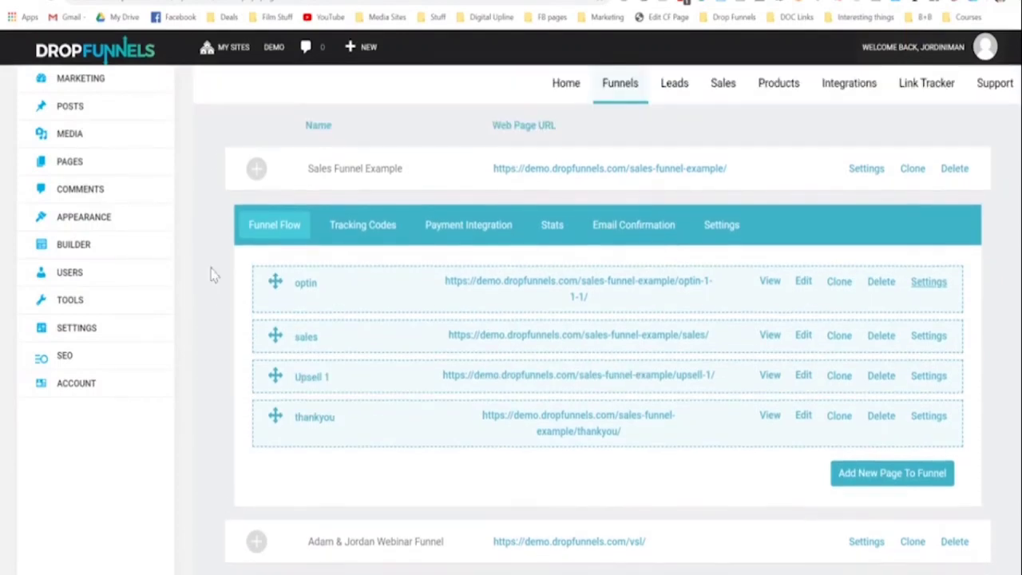
pyautogui.click(621, 231)
pyautogui.scroll(-1, 200, 333)
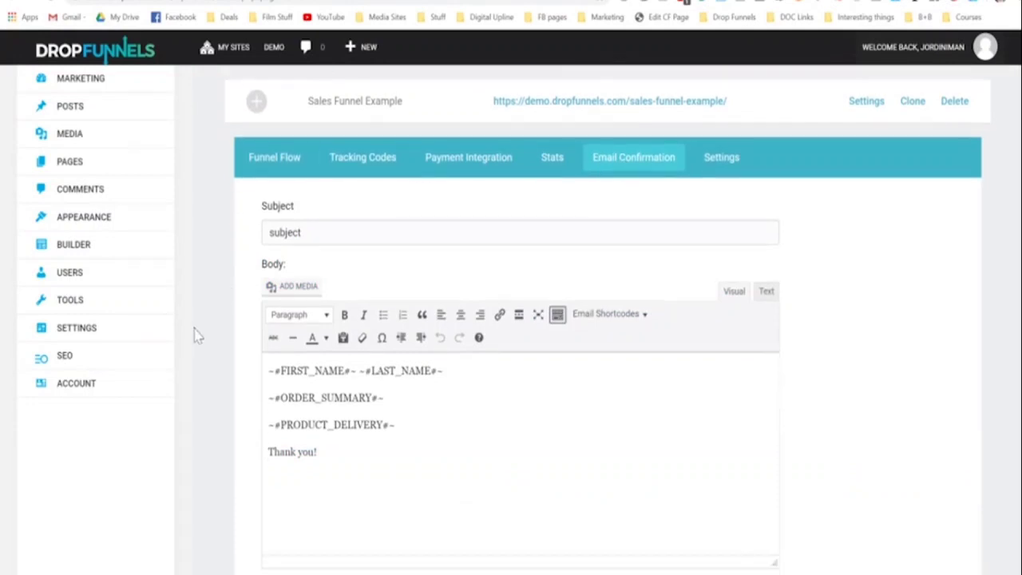
pyautogui.scroll(-1, 198, 335)
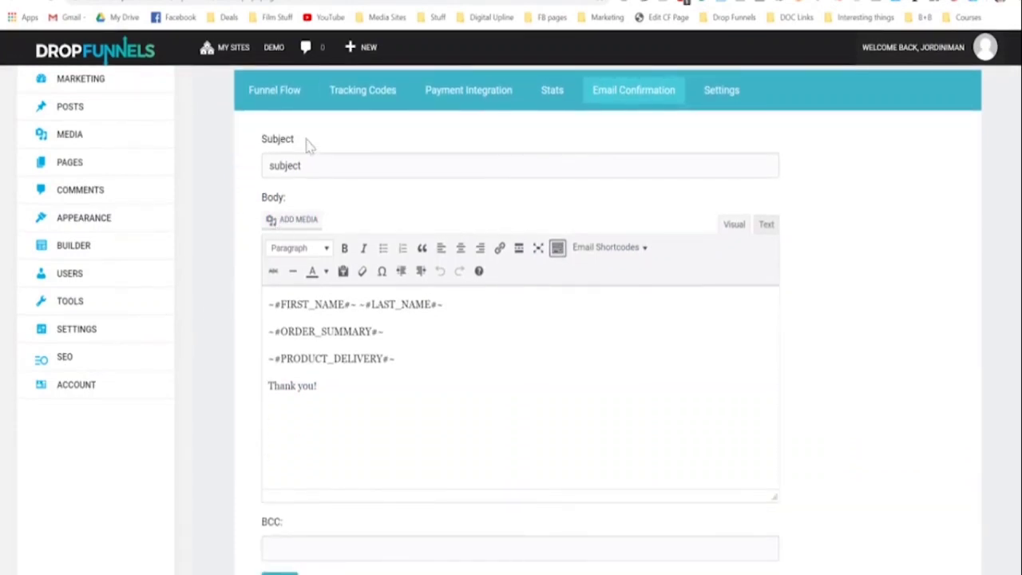
pyautogui.scroll(-1, 214, 257)
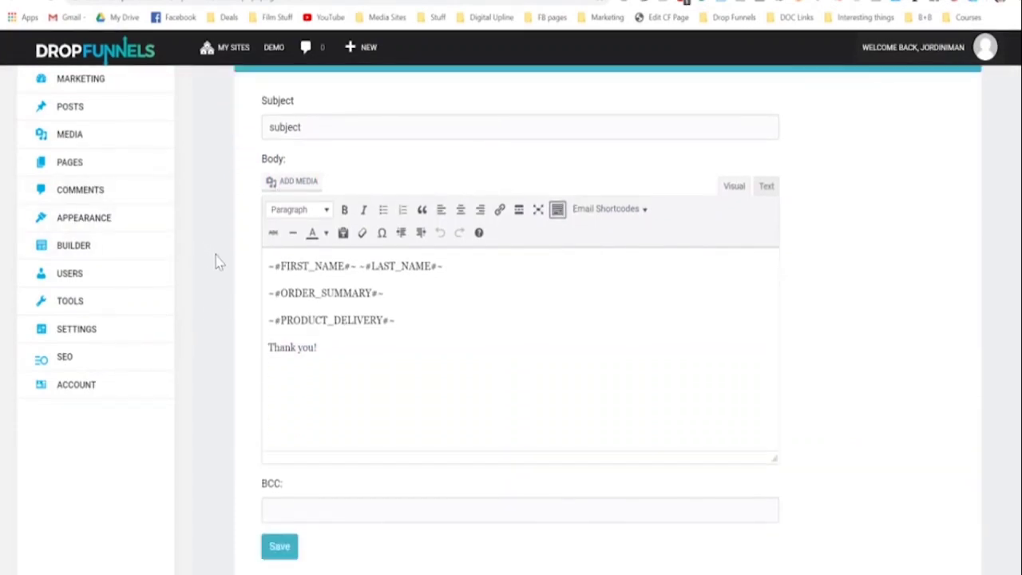
pyautogui.scroll(1, 220, 260)
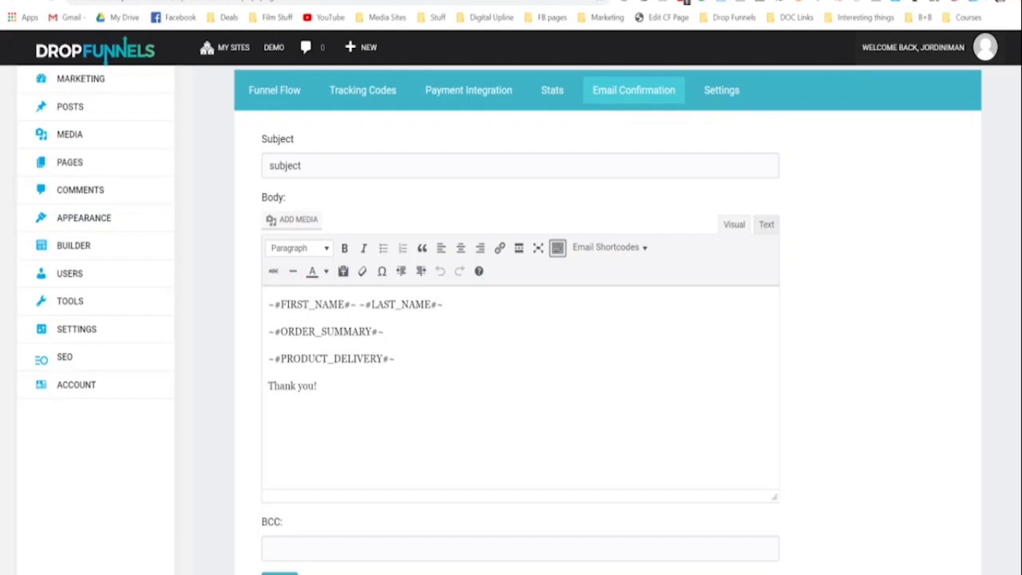
pyautogui.doubleClick(286, 166)
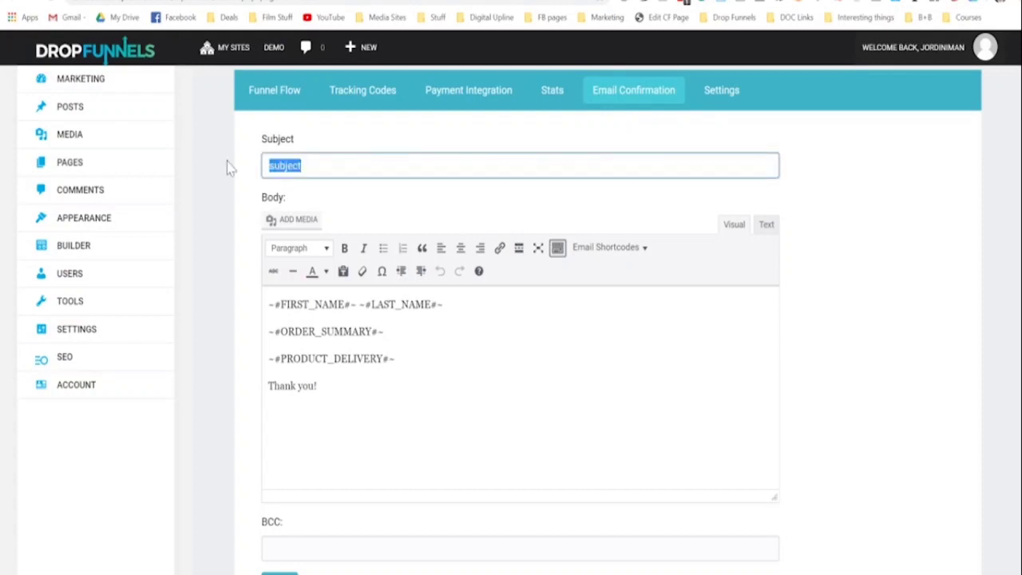
pyautogui.write('Your Order')
# Step: Look through the email shortcodes available for the confirmation email body, including First Name and Product Delivery, and review the BCC field
pyautogui.click(605, 247)
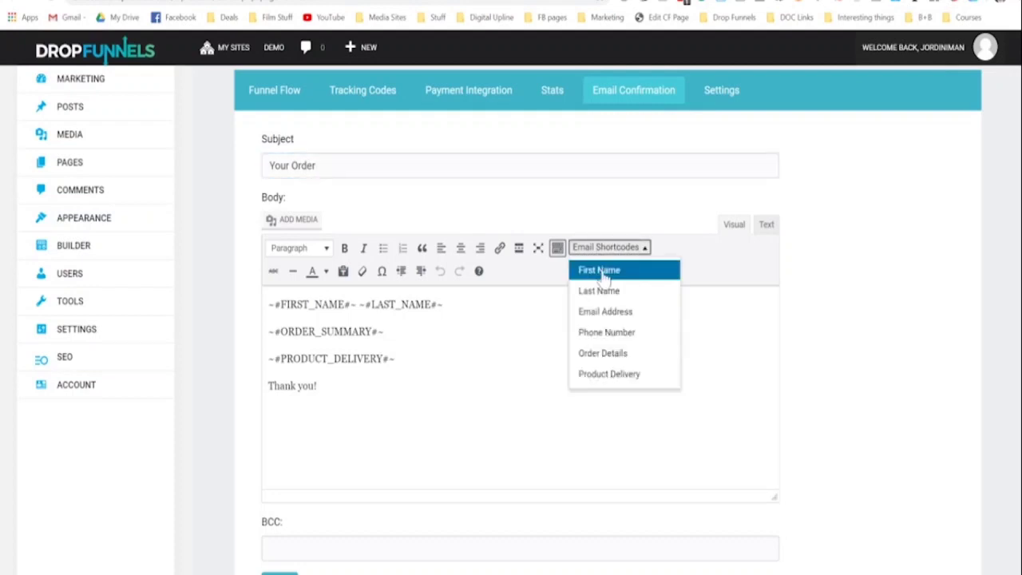
pyautogui.click(604, 271)
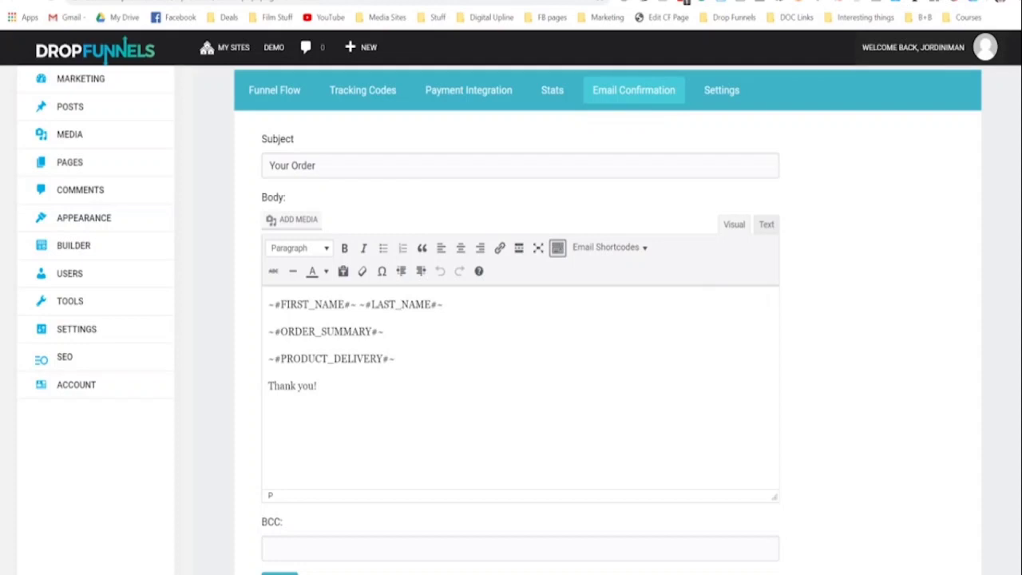
pyautogui.click(619, 251)
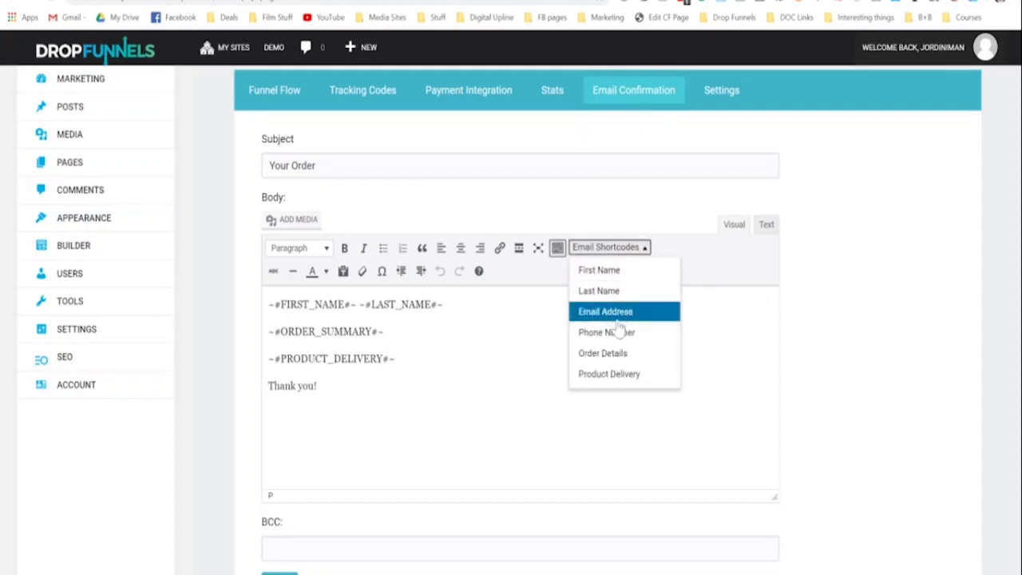
pyautogui.click(620, 379)
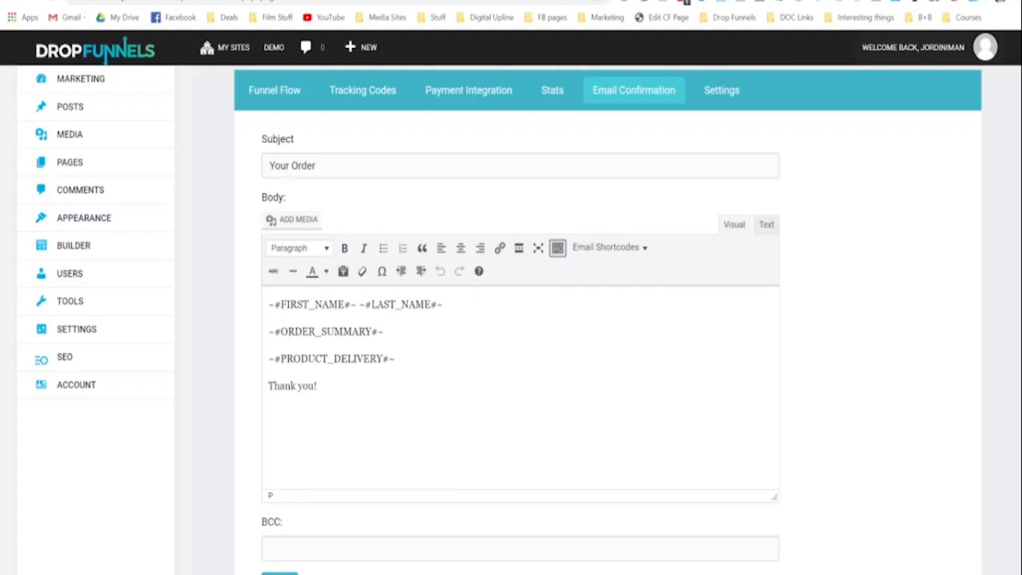
pyautogui.scroll(-1, 249, 380)
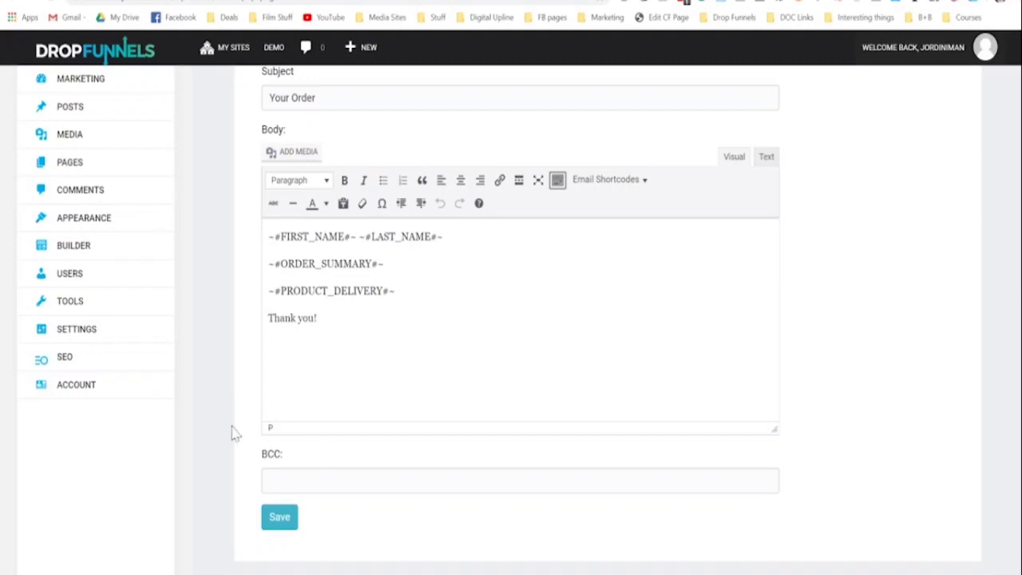
# Step: Open the funnel's payment integration settings and switch Stripe test mode off and back on
pyautogui.scroll(2, 244, 399)
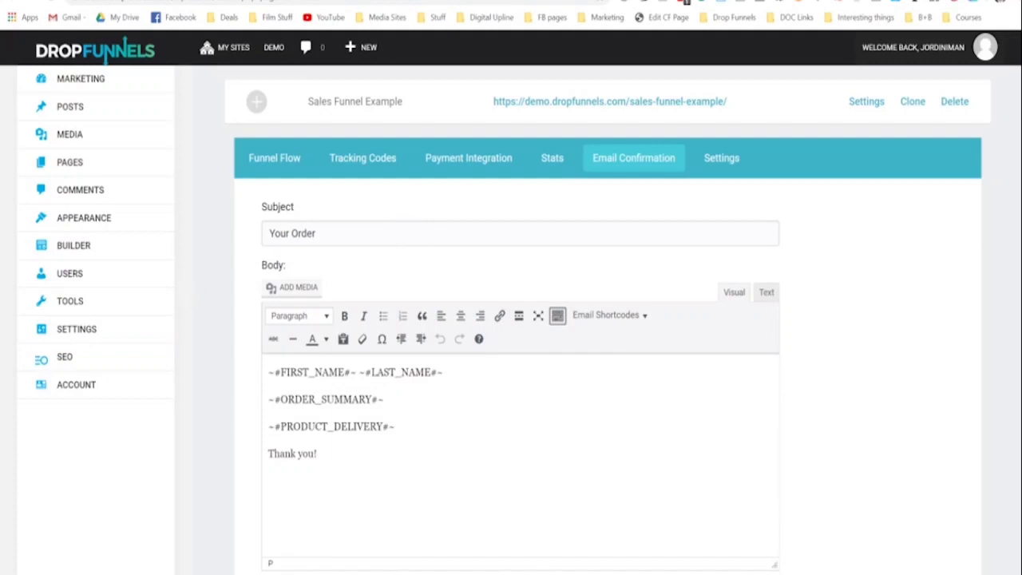
pyautogui.click(468, 163)
pyautogui.scroll(1, 574, 239)
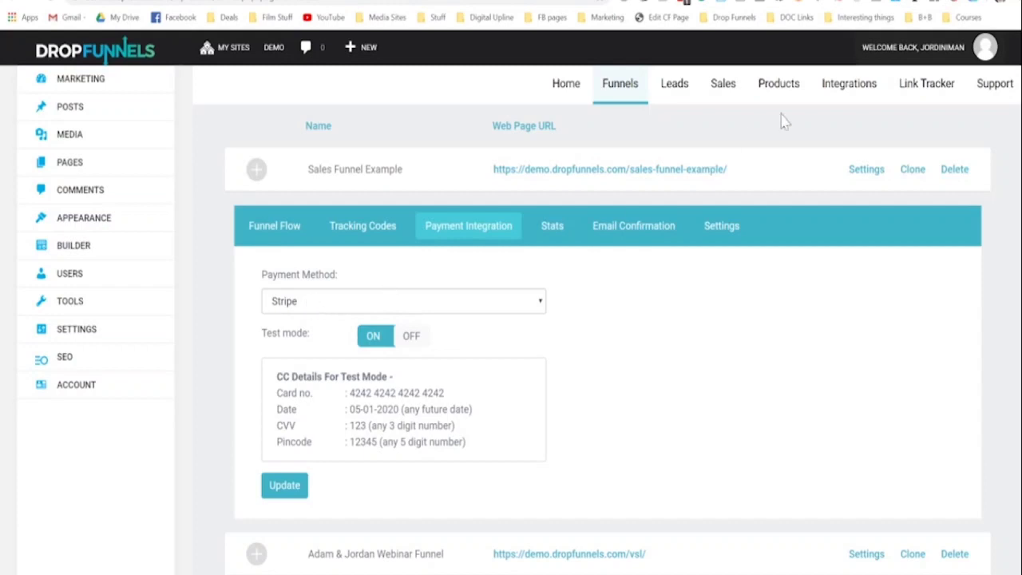
pyautogui.click(395, 336)
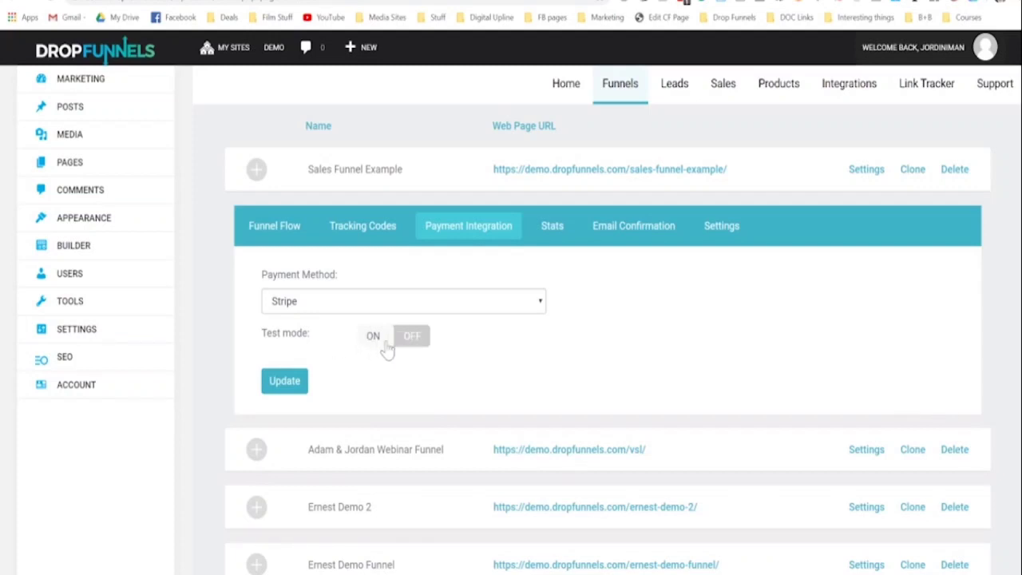
pyautogui.click(378, 339)
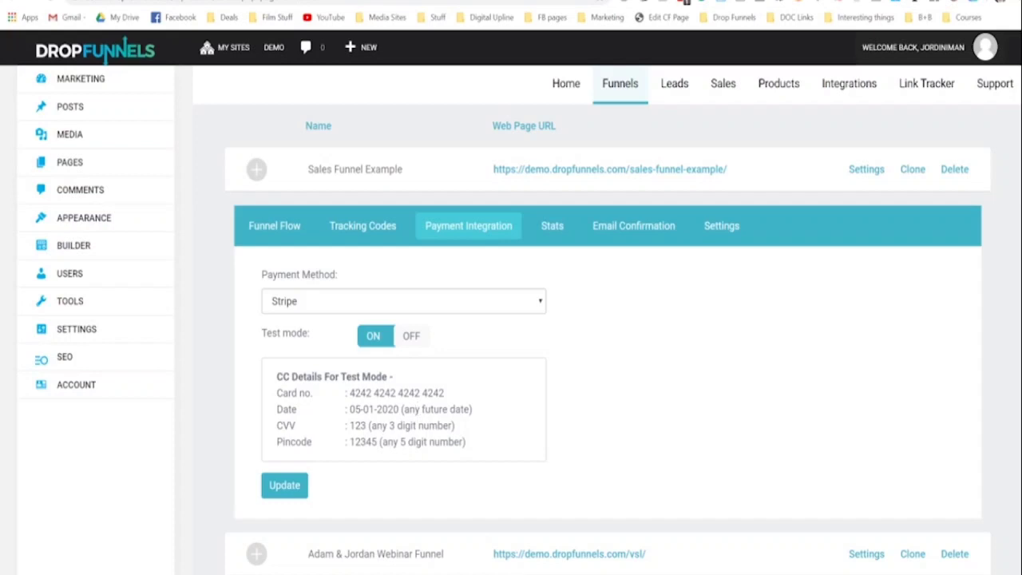
# Step: Select the test card number and open the Sales Funnel Example's public page
pyautogui.moveTo(447, 393); pyautogui.dragTo(349, 393)
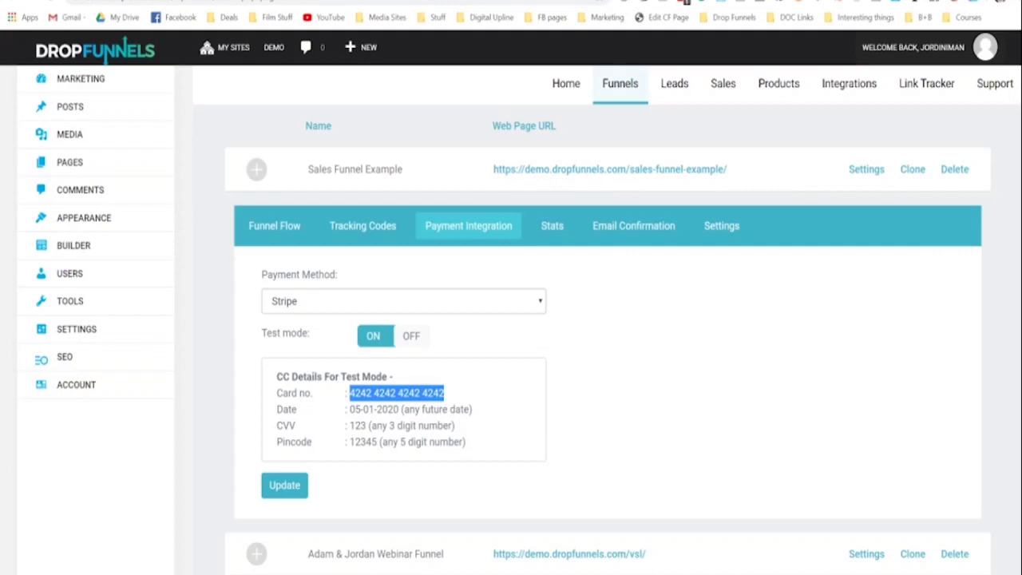
pyautogui.click(592, 172)
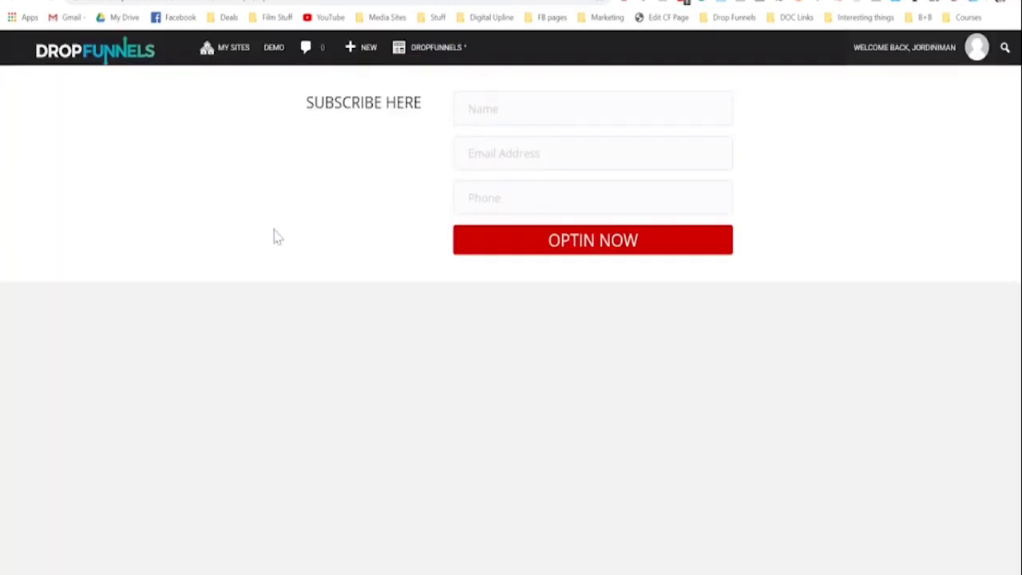
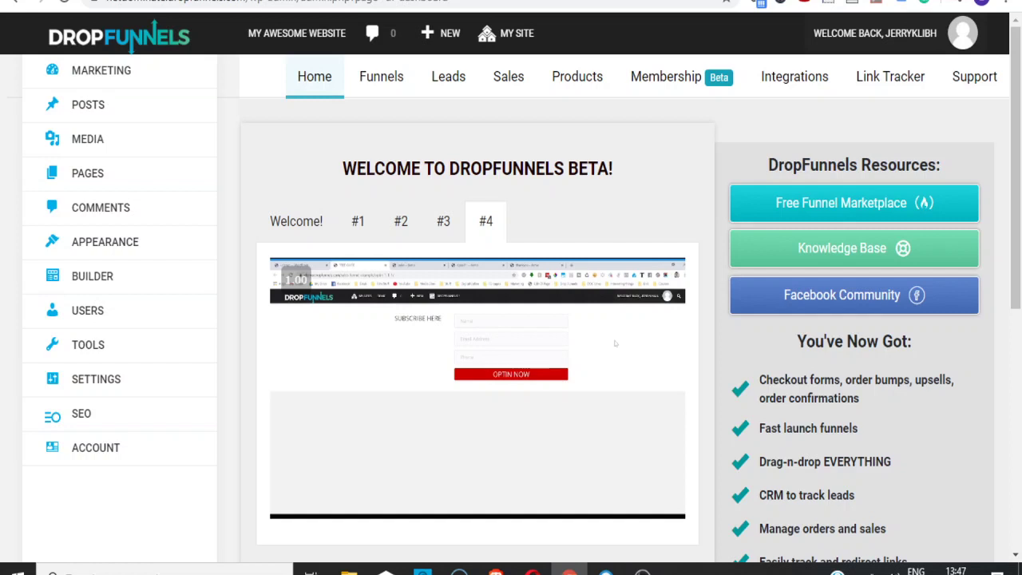
# Step: Review the site dashboard's resources and feature list, and look at tutorial videos #3 and #4
pyautogui.click(516, 33)
pyautogui.moveTo(506, 33)
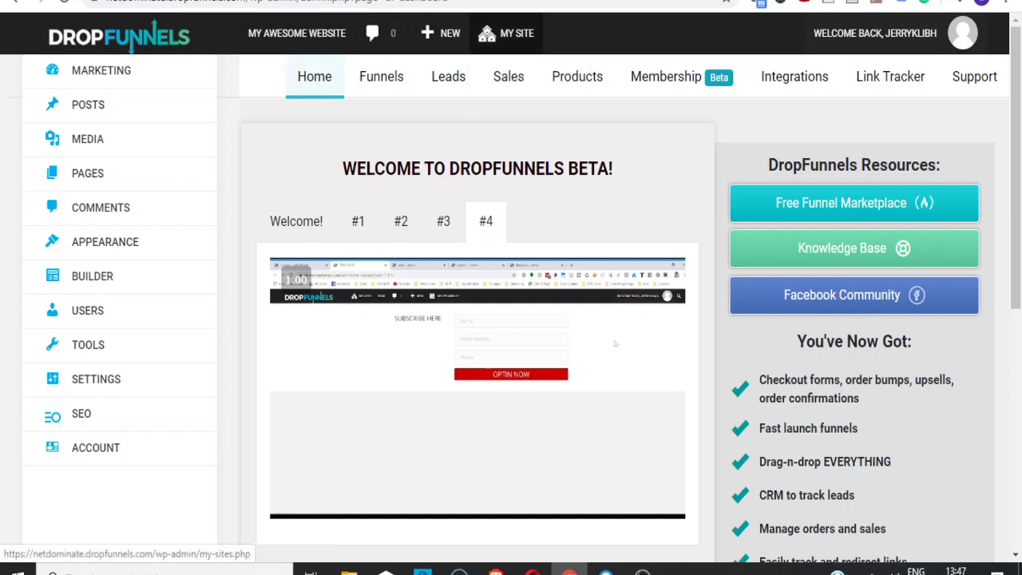
pyautogui.moveTo(297, 33)
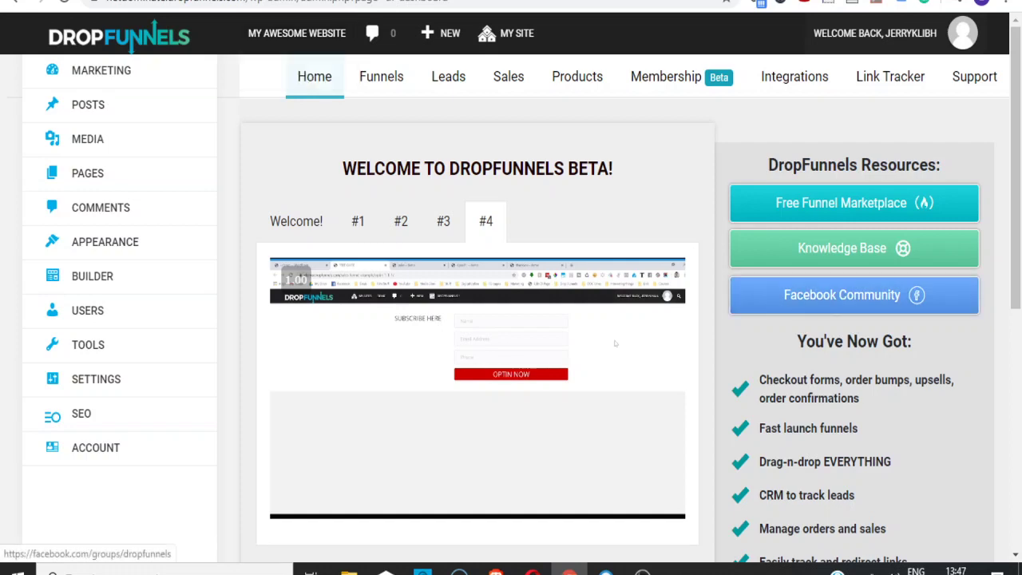
pyautogui.scroll(-6, 853, 319)
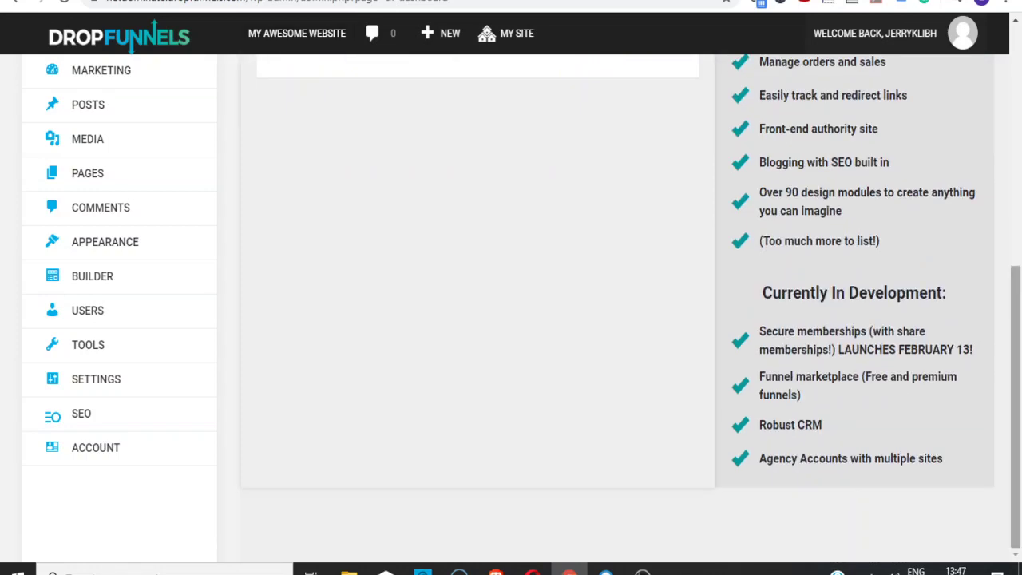
pyautogui.scroll(6, 615, 343)
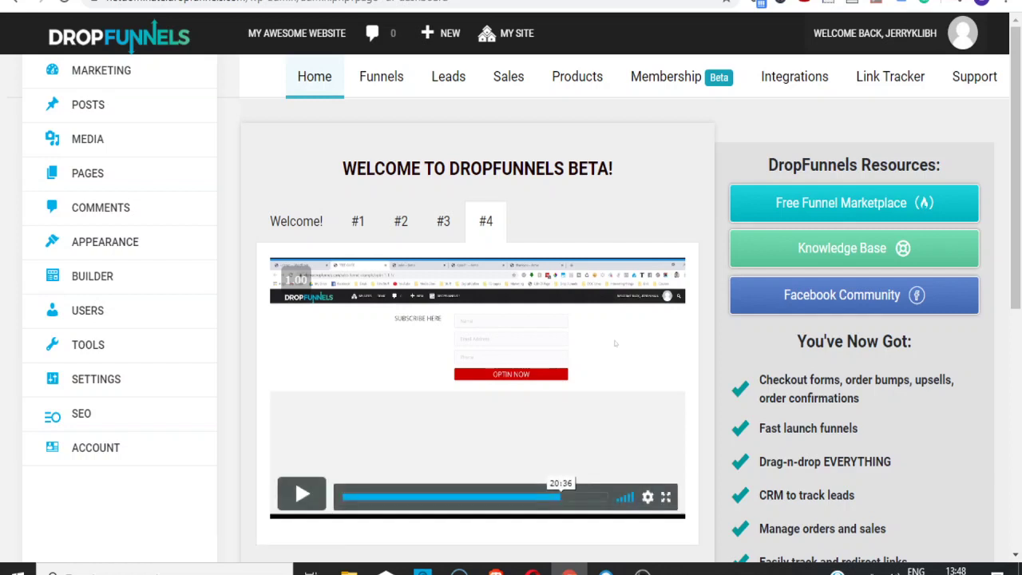
pyautogui.click(443, 222)
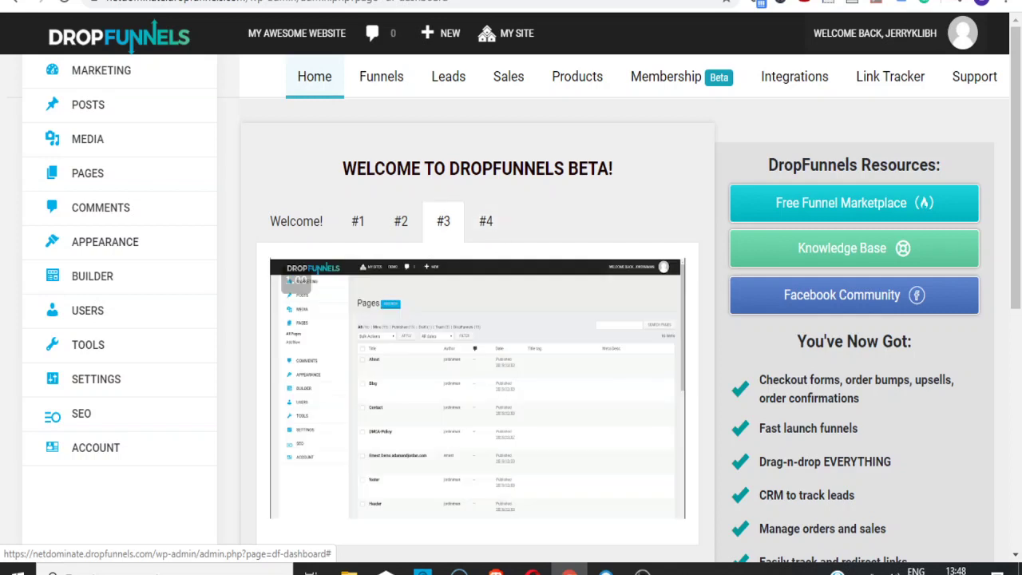
pyautogui.click(485, 221)
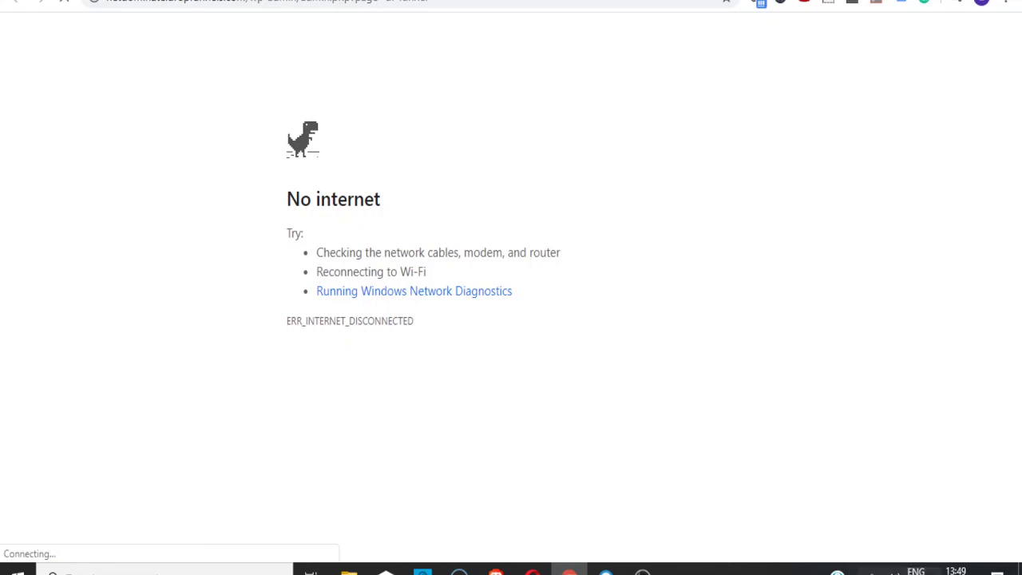
# Step: Check the computer's internet connection and look over the site's home page down to the owner's introduction section
pyautogui.click(895, 569)
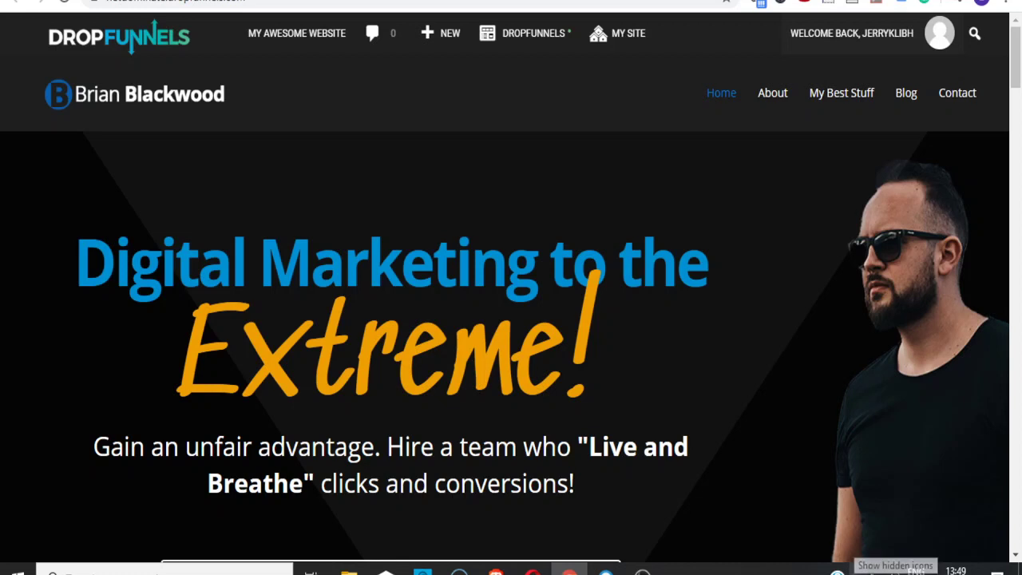
pyautogui.click(856, 570)
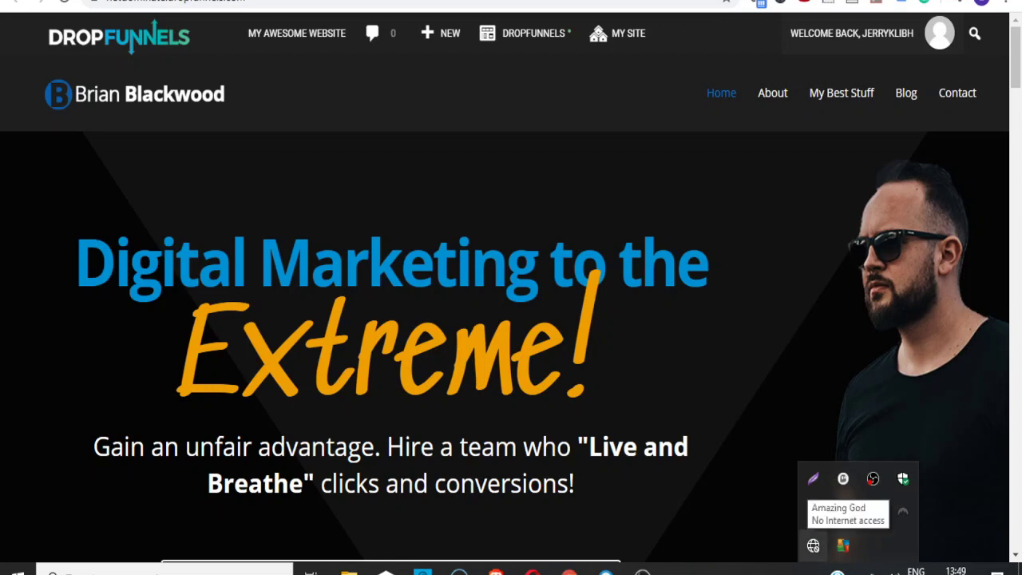
pyautogui.press('Escape')
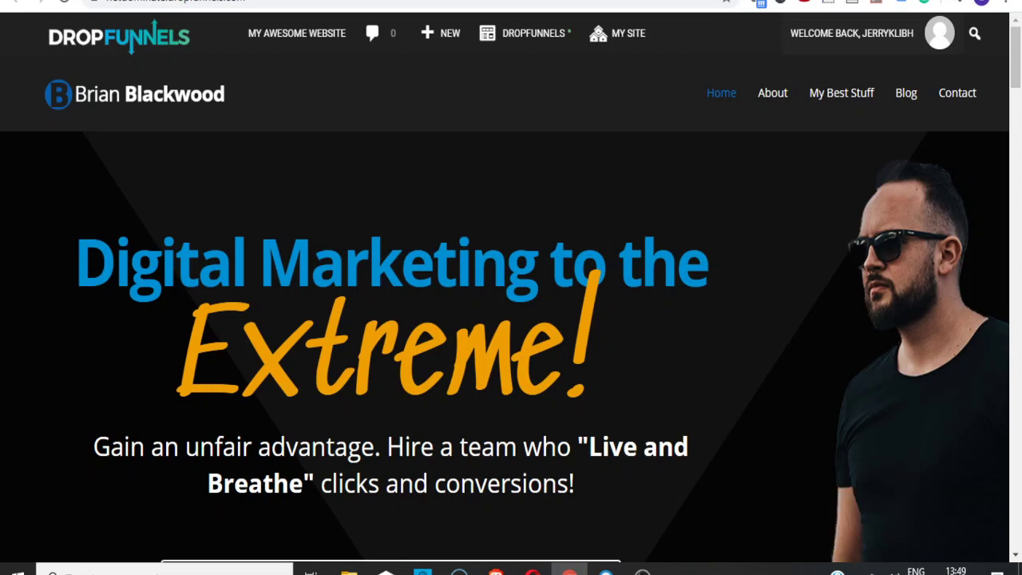
pyautogui.scroll(-10, 511, 309)
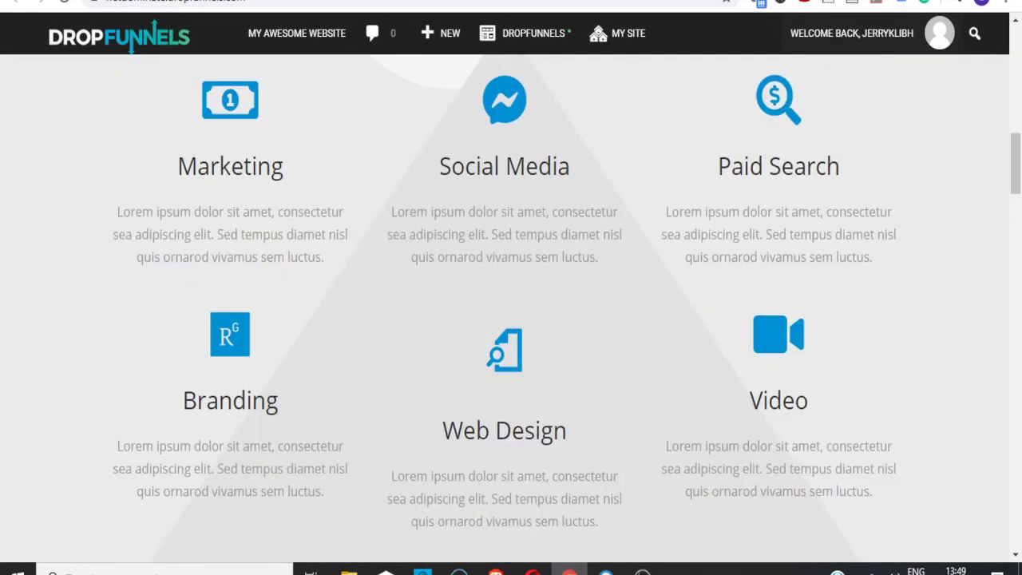
pyautogui.scroll(-5, 511, 308)
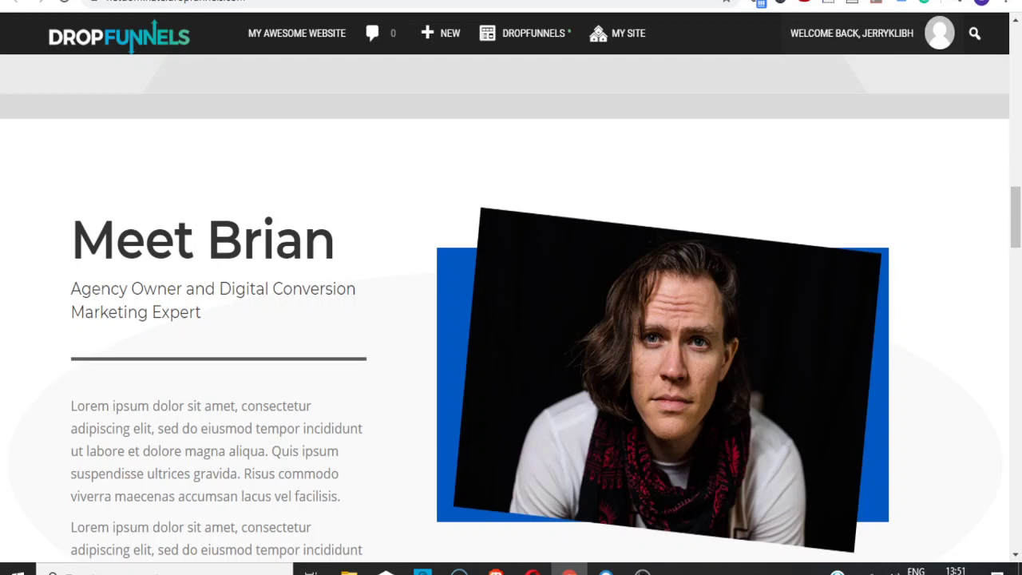
# Step: Expand the My Best Stuff funnel in the funnels list to show its funnel flow
pyautogui.click(876, 571)
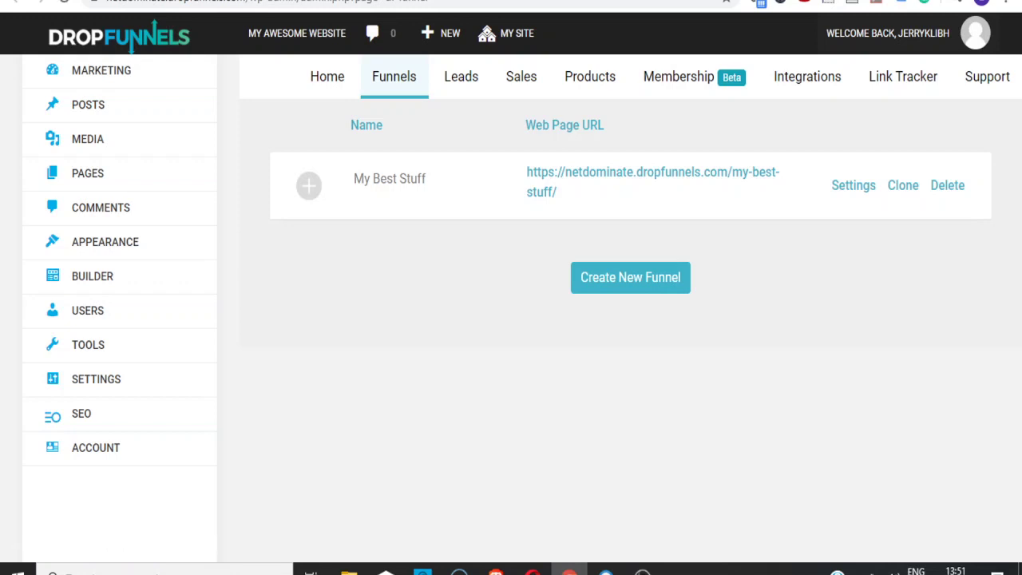
pyautogui.click(309, 186)
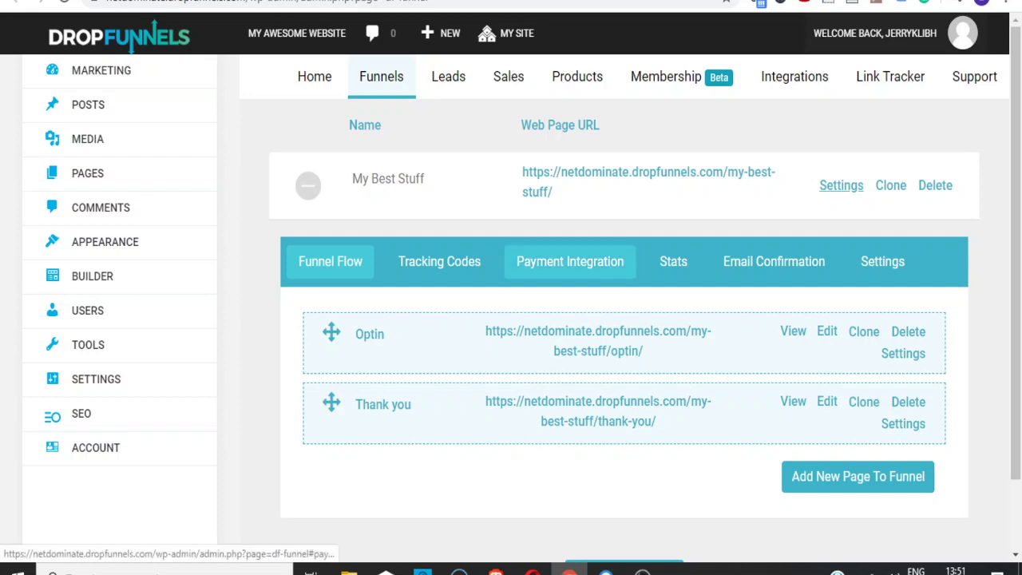
# Step: Open the payment gateway integration page from the My Best Stuff funnel's payment integration settings
pyautogui.click(570, 261)
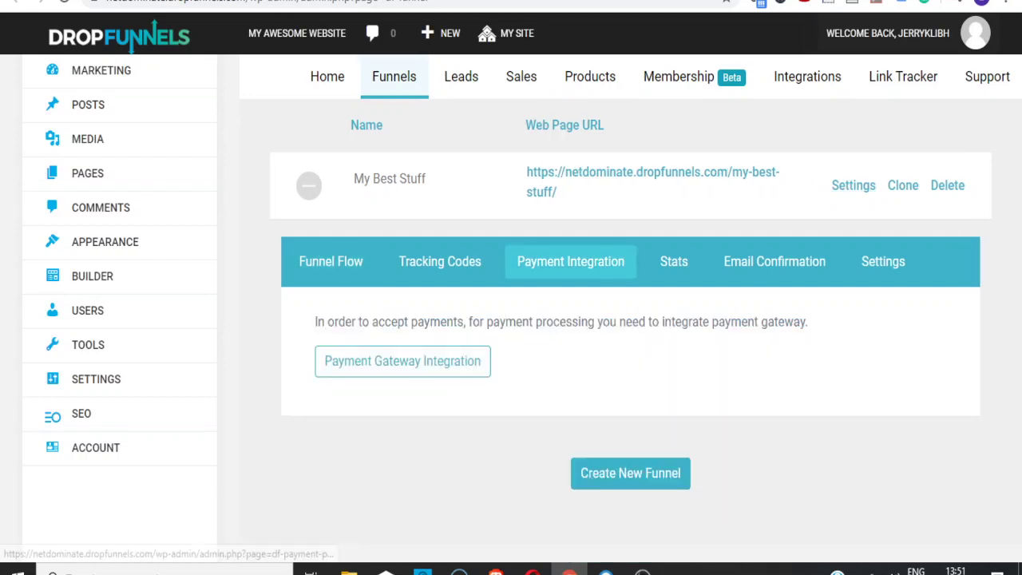
pyautogui.click(402, 360)
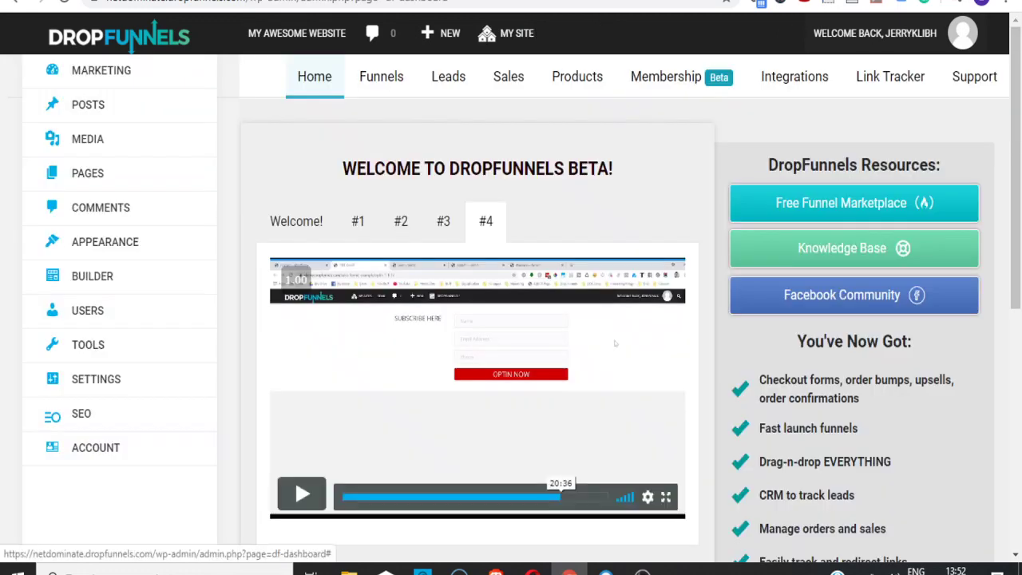
# Step: Resume tutorial video #4, check the Stripe payment processing page, and try viewing the video full screen
pyautogui.click(301, 493)
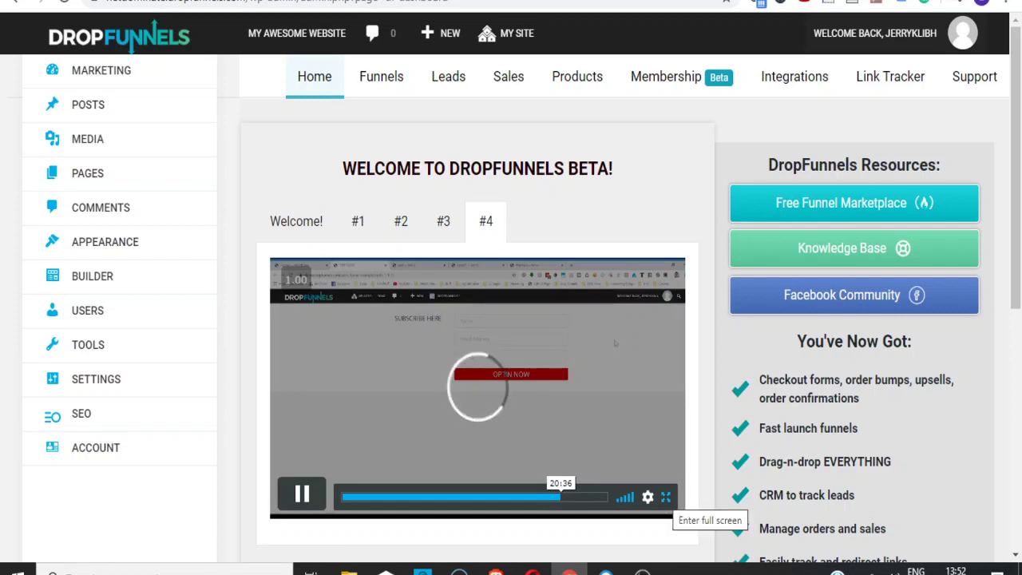
pyautogui.click(892, 570)
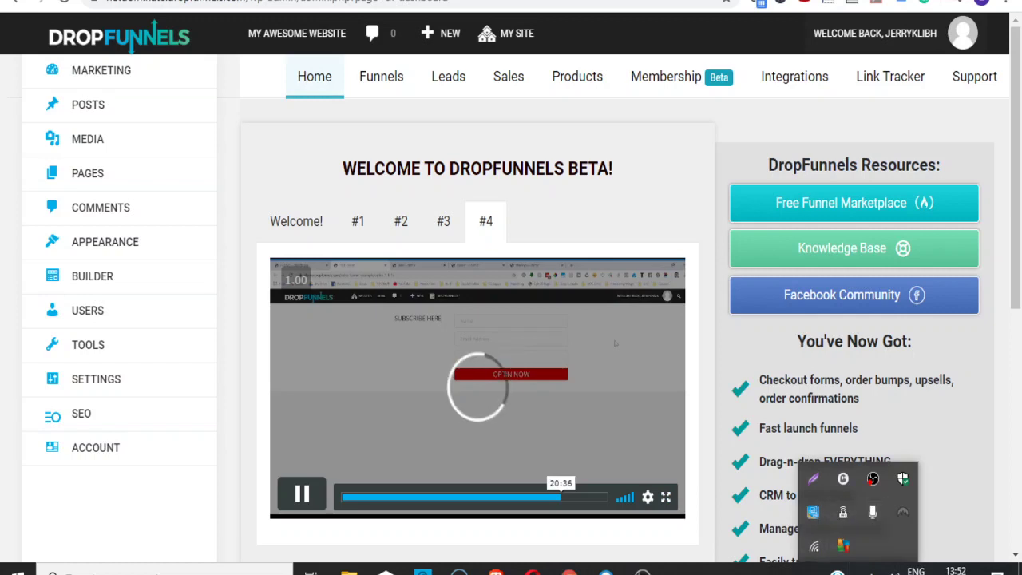
pyautogui.click(859, 570)
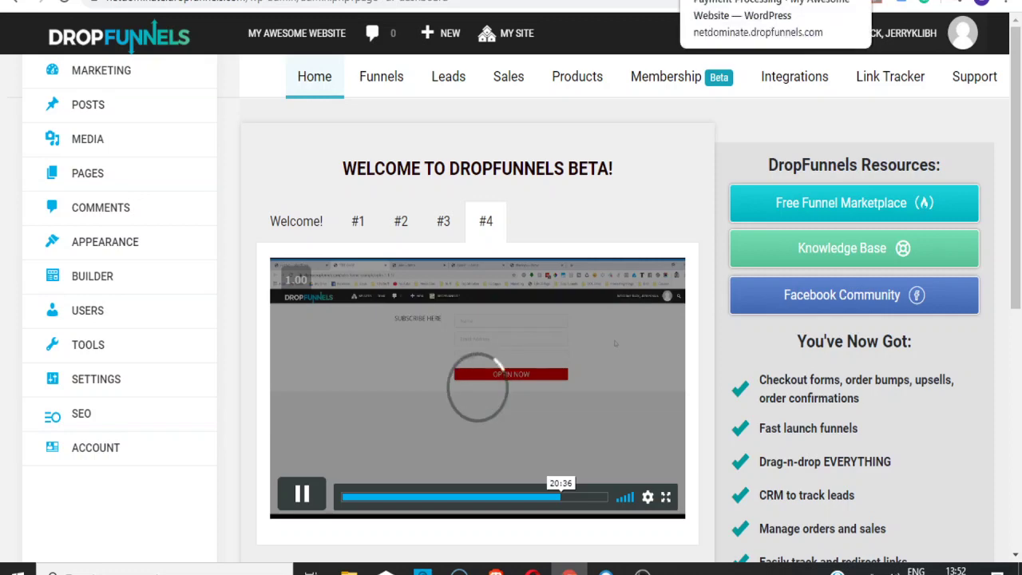
pyautogui.click(743, 0)
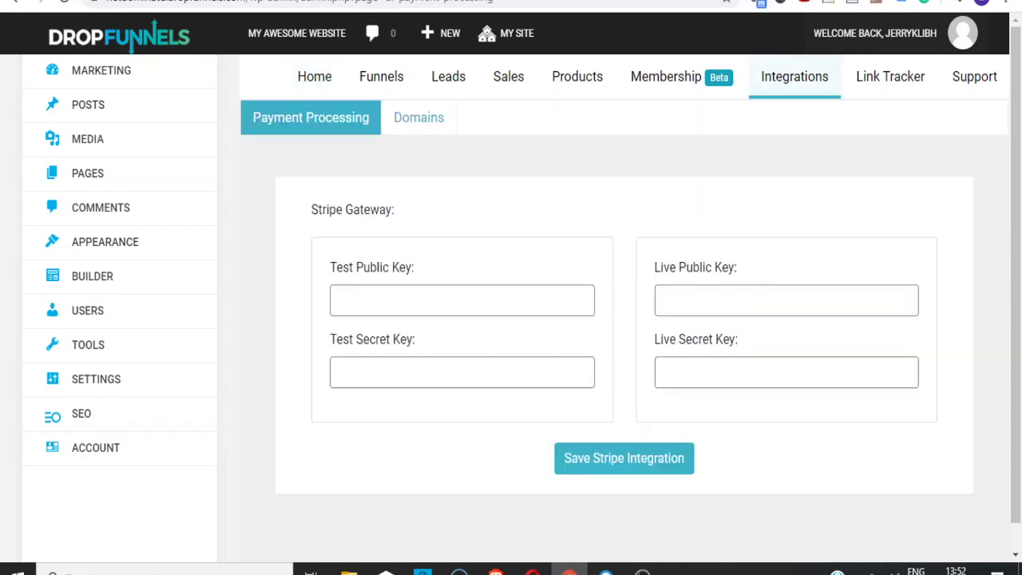
pyautogui.hotkey('ctrl', 'Tab')
pyautogui.hotkey('ctrl', 'Tab')
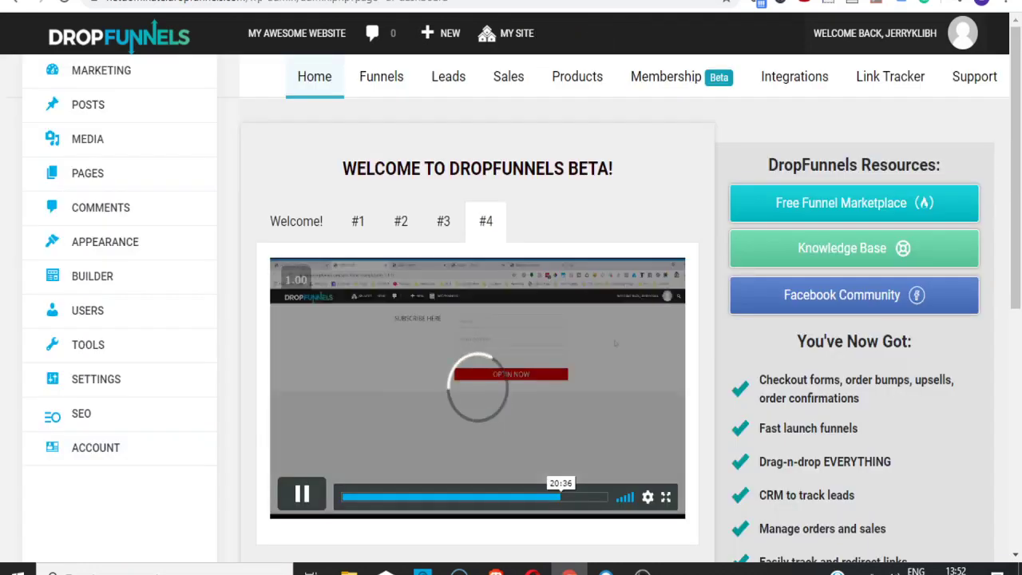
pyautogui.click(665, 497)
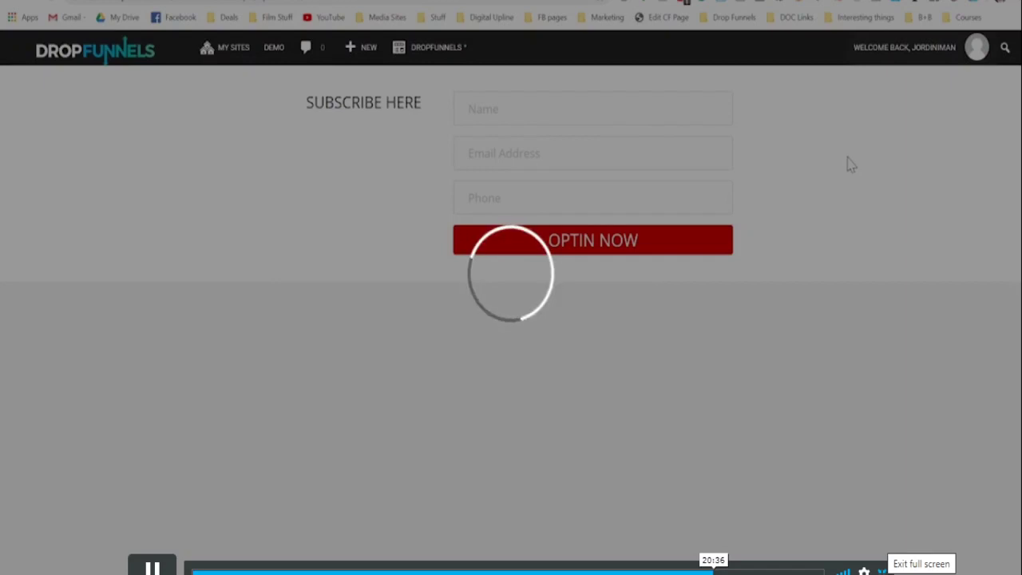
pyautogui.click(882, 572)
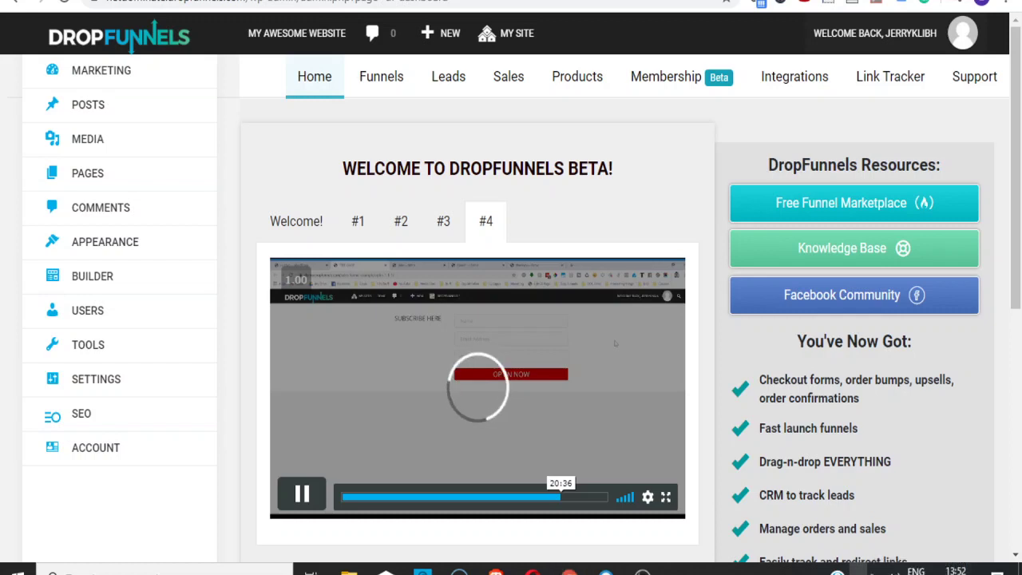
# Step: Connect the computer to the other available Wi-Fi network
pyautogui.click(858, 570)
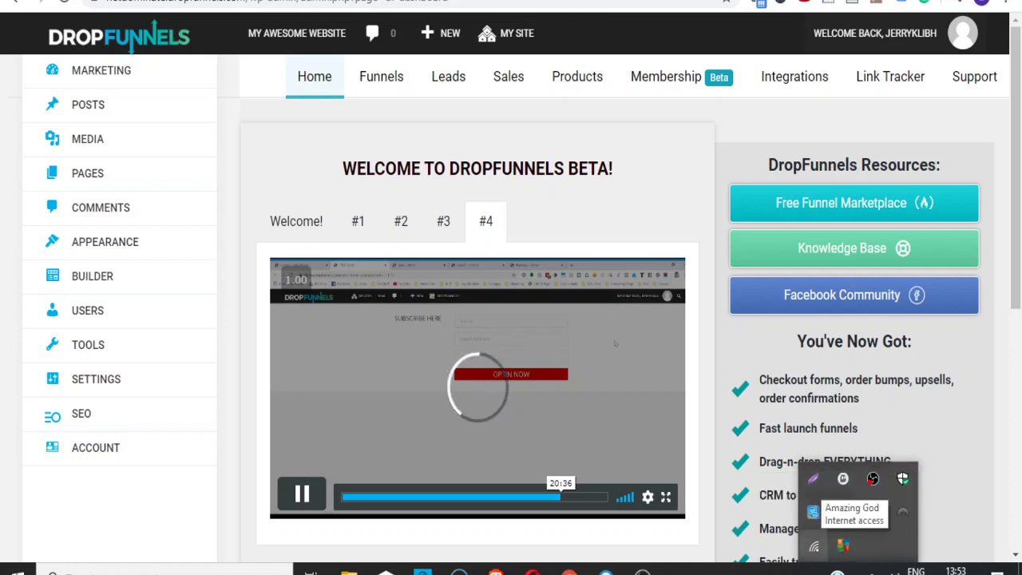
pyautogui.click(814, 546)
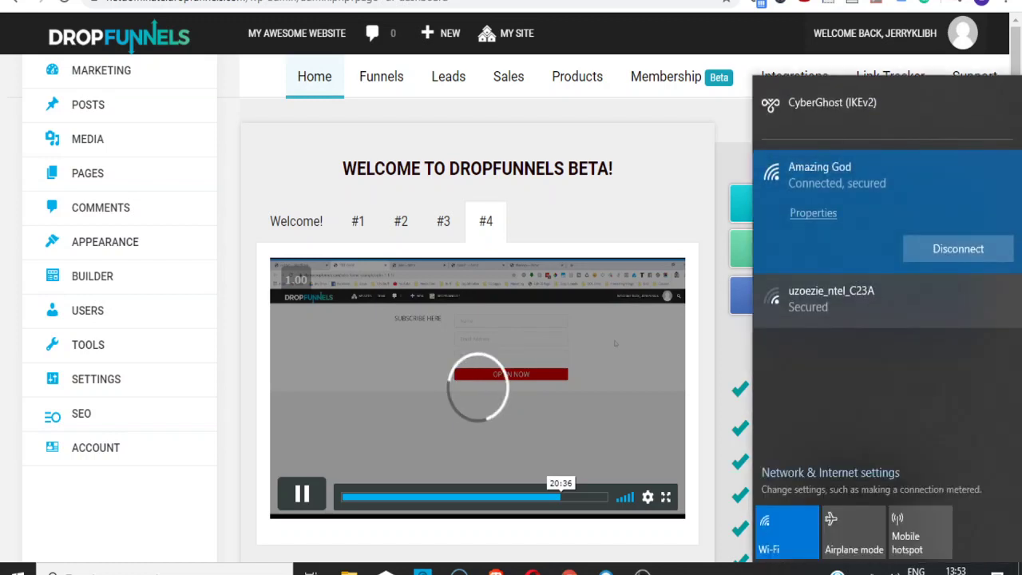
pyautogui.click(830, 299)
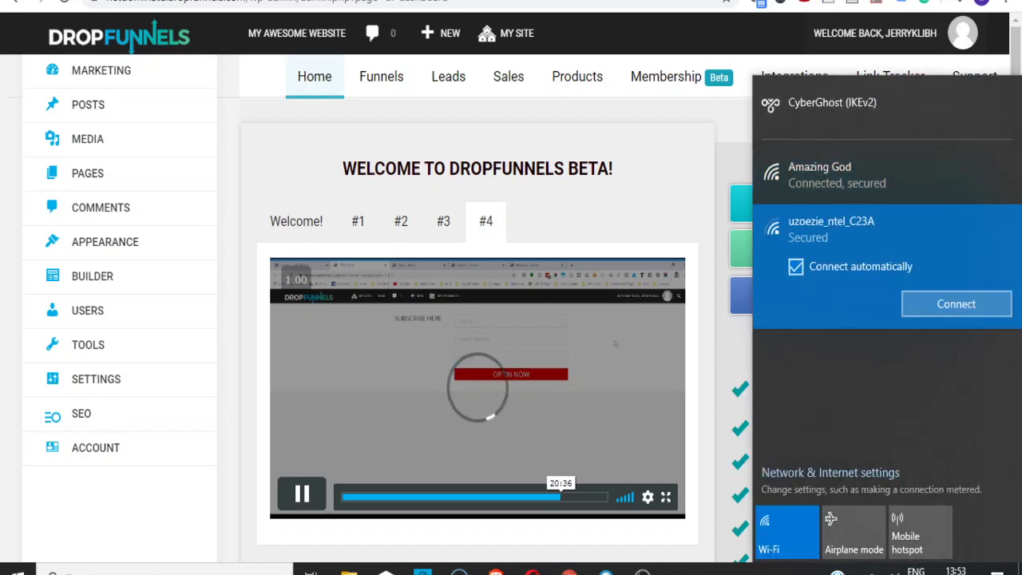
pyautogui.click(956, 304)
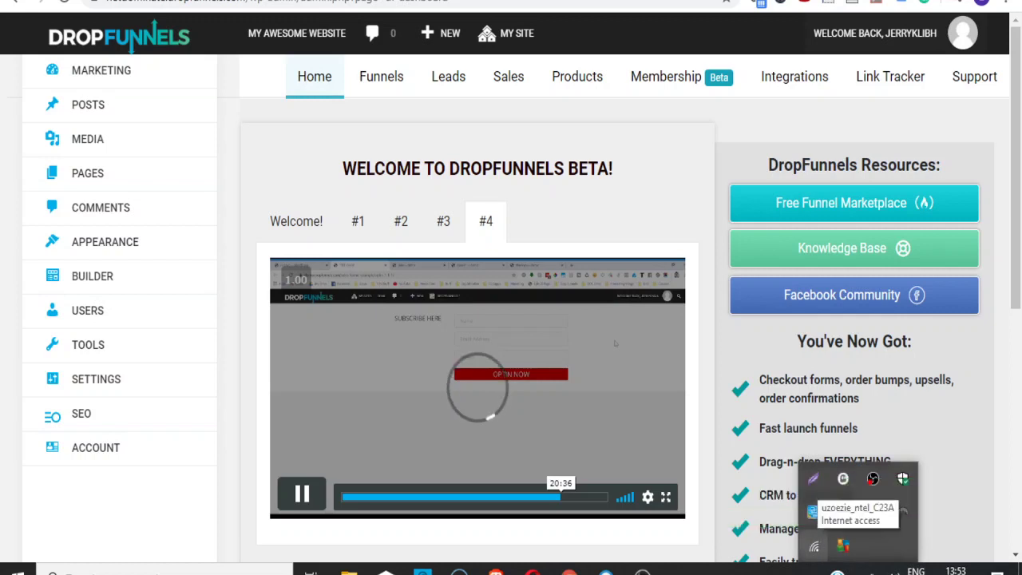
# Step: Reopen tutorial video #4, How To Build A Sales Funnel, on the dashboard and start it from about 20:10
pyautogui.click(380, 76)
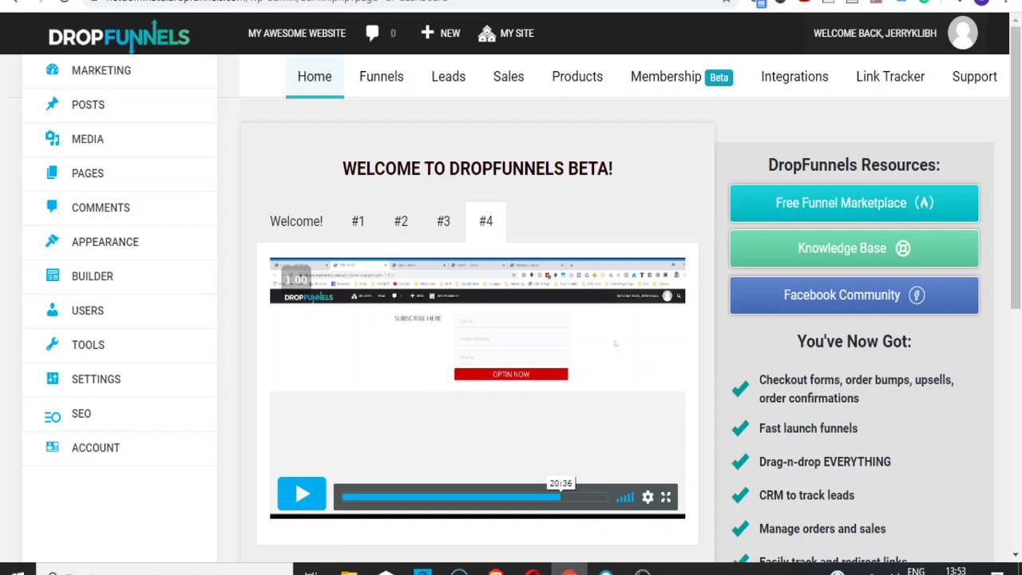
pyautogui.click(614, 343)
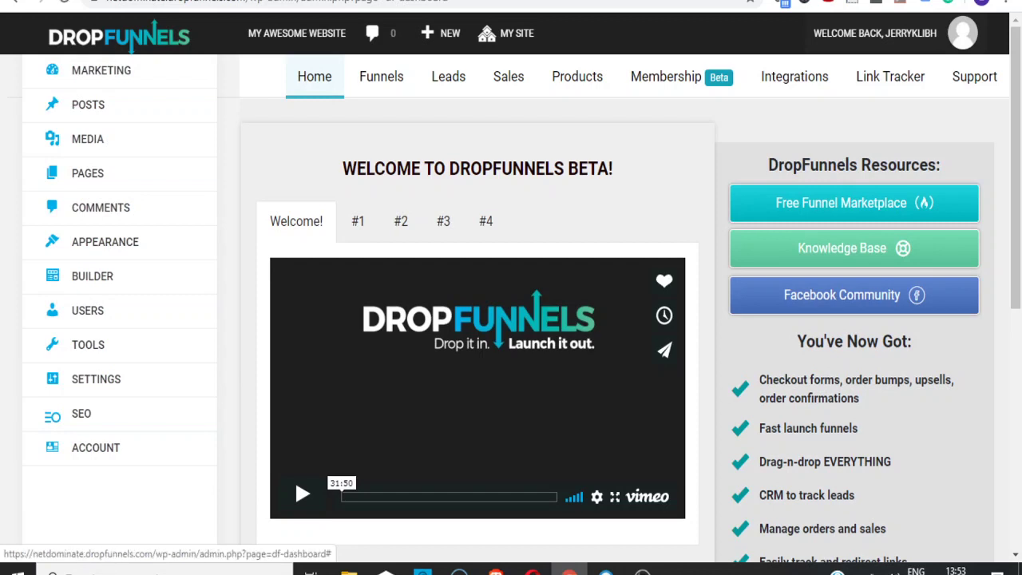
pyautogui.click(485, 221)
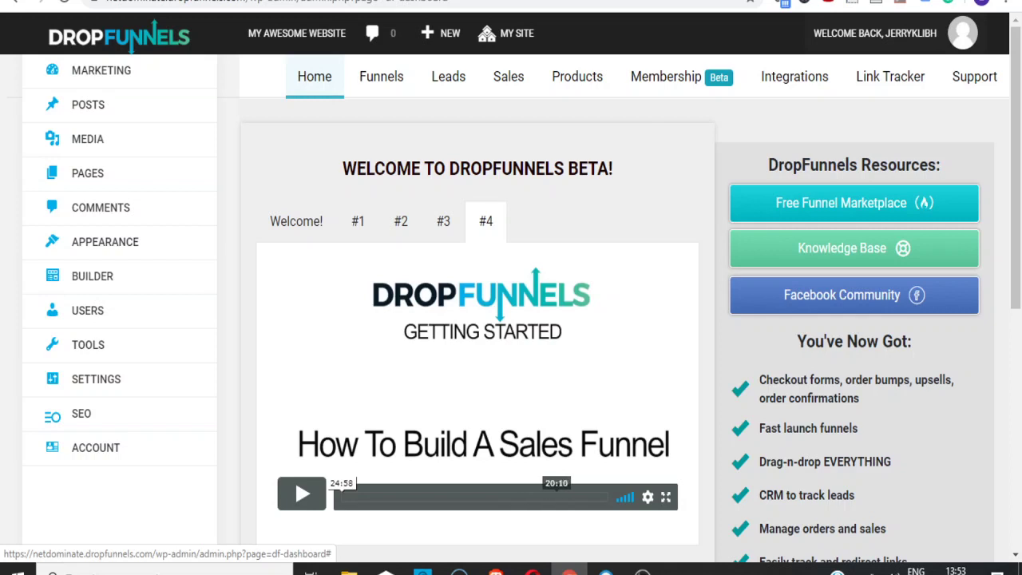
pyautogui.click(556, 497)
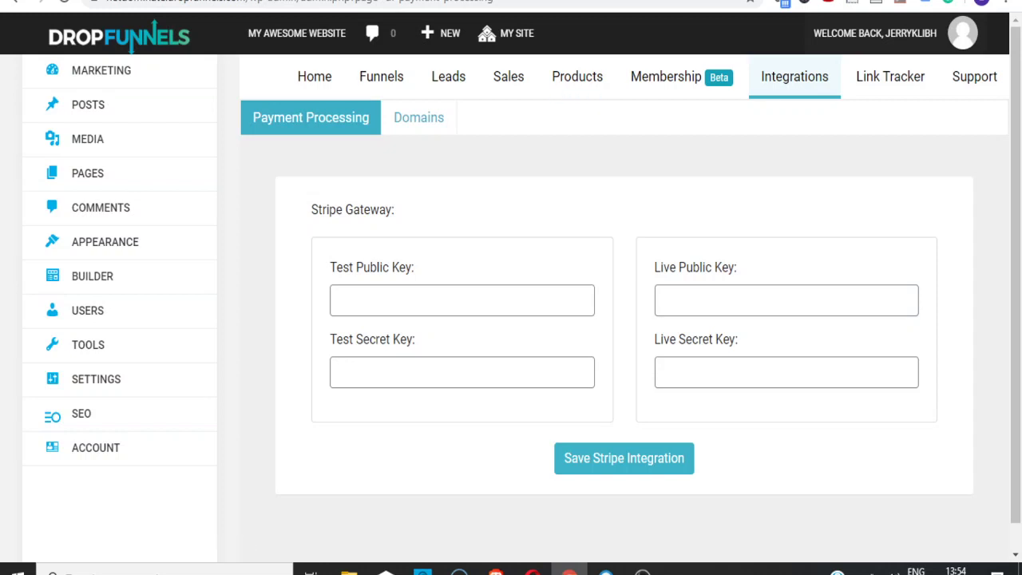
pyautogui.click(240, 0)
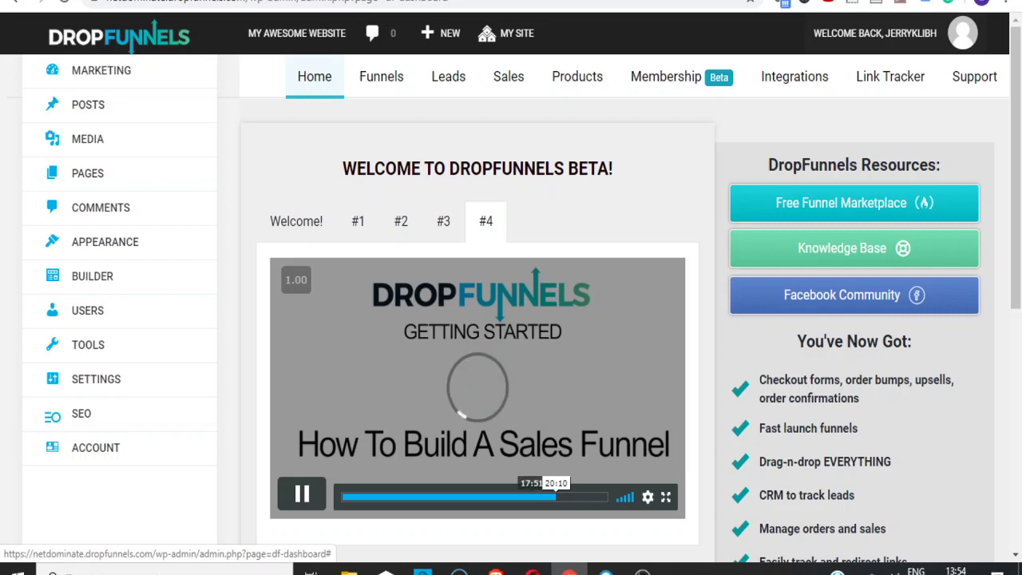
pyautogui.click(531, 497)
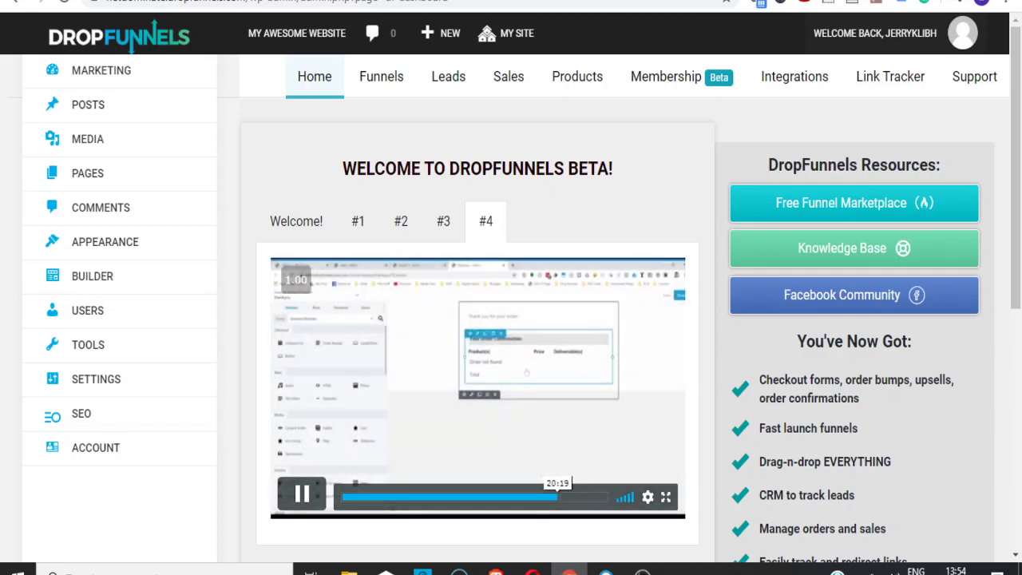
# Step: Look at the Stripe payment processing page again and watch tutorial video #4 in full screen
pyautogui.click(295, 479)
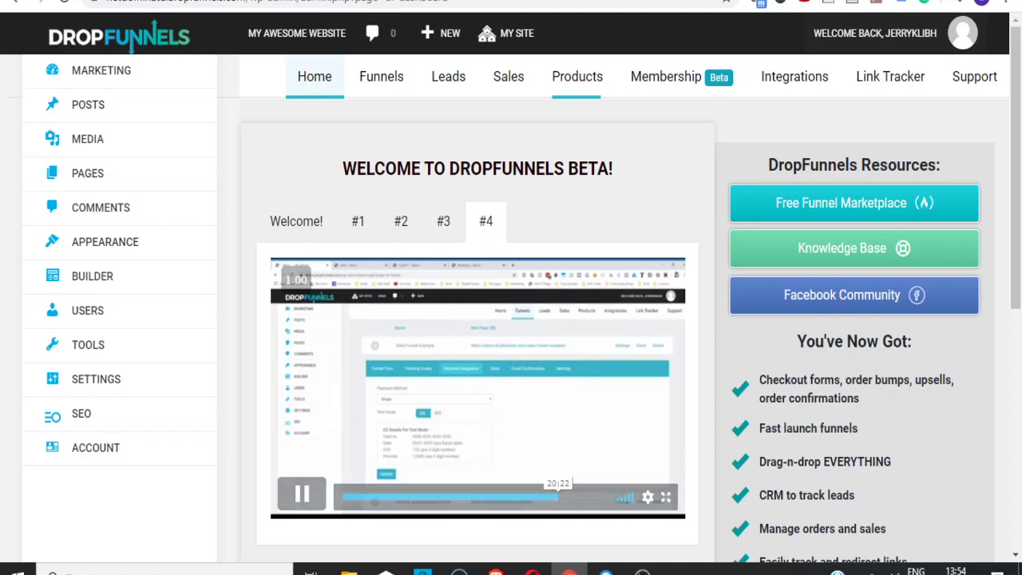
pyautogui.click(794, 76)
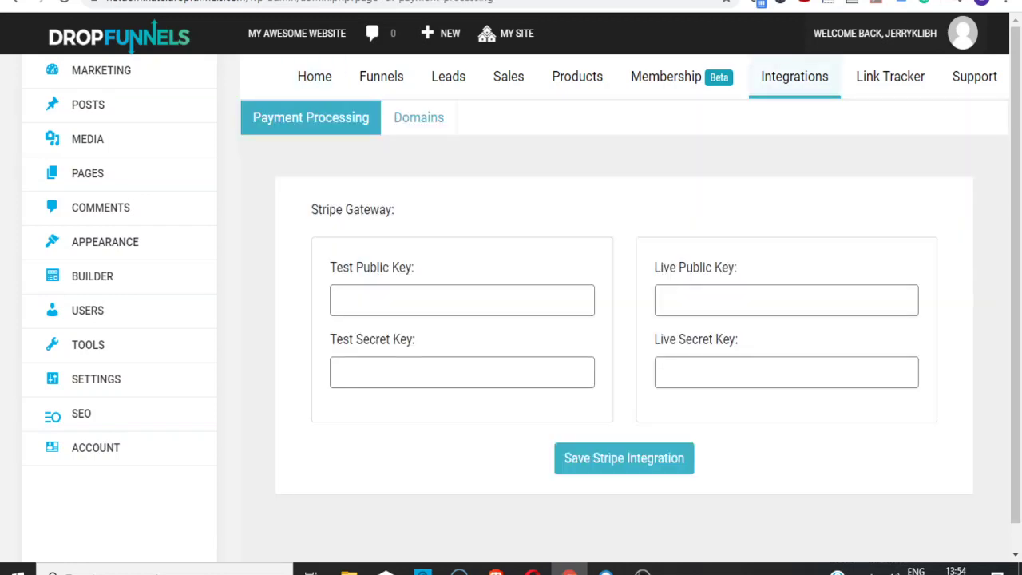
pyautogui.click(199, 1)
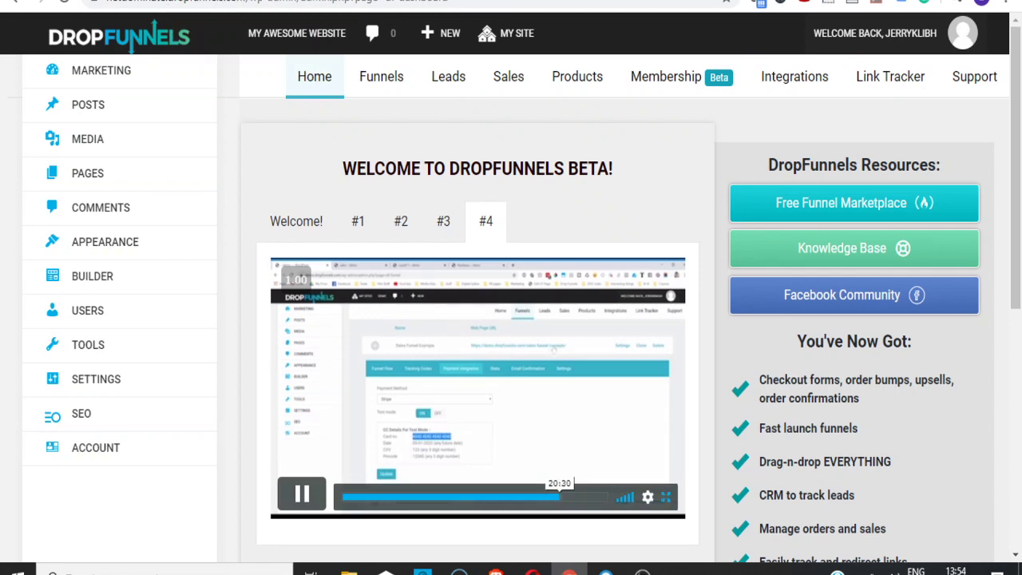
pyautogui.press('f')
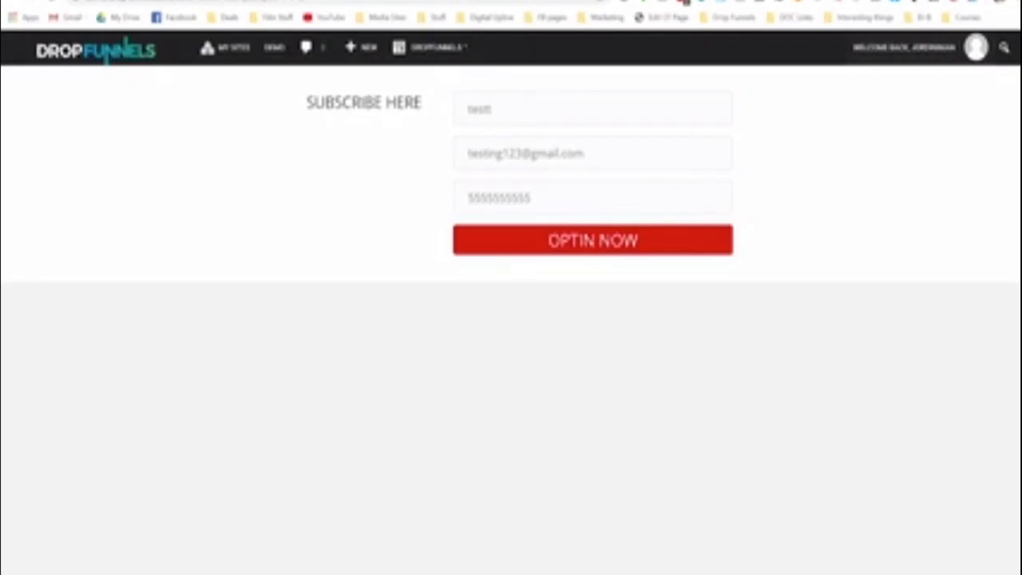
# Step: Submit the test opt-in form and place the $27 Ebook order with the order bump included
pyautogui.click(583, 244)
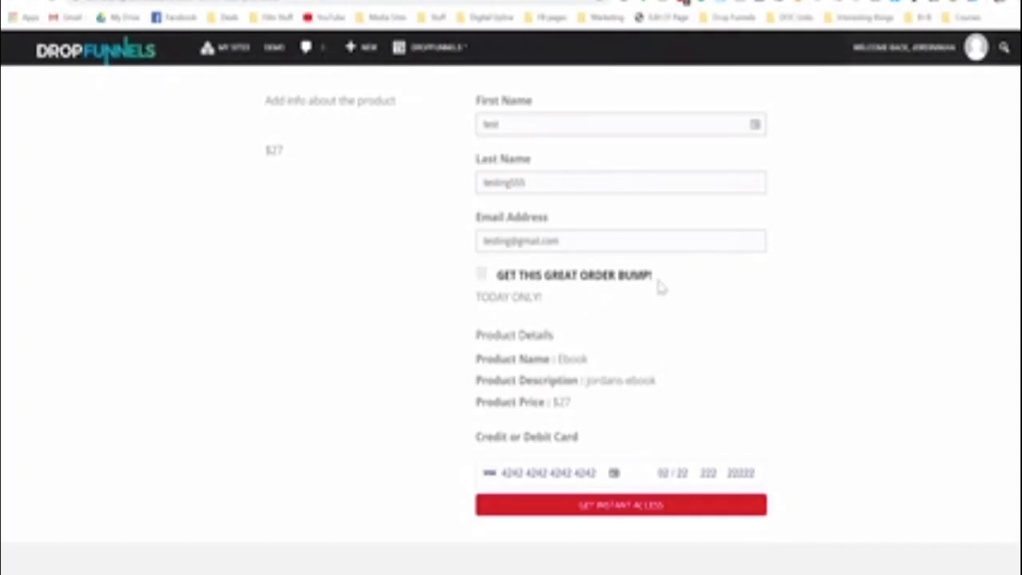
pyautogui.click(480, 276)
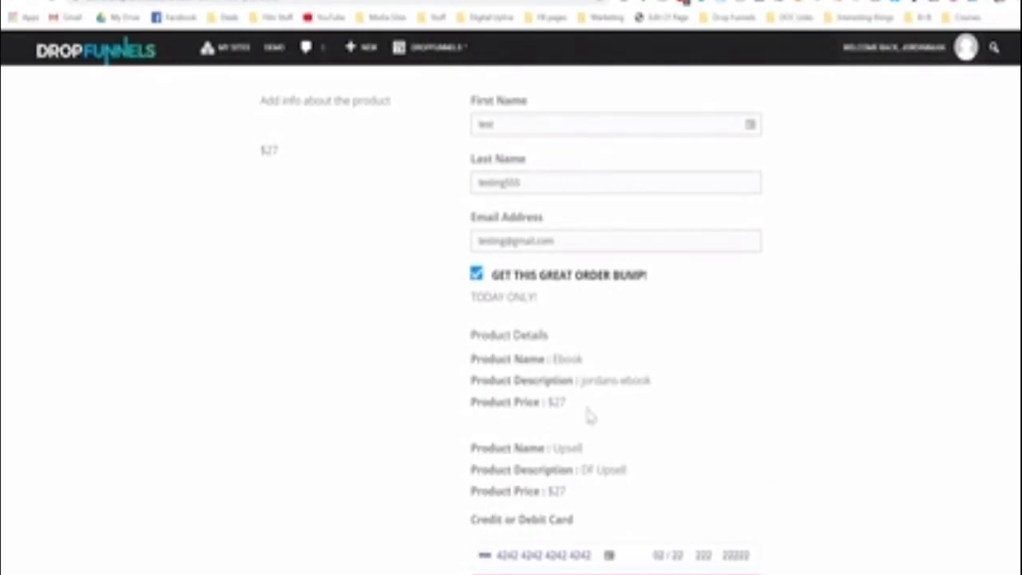
pyautogui.scroll(-1, 358, 221)
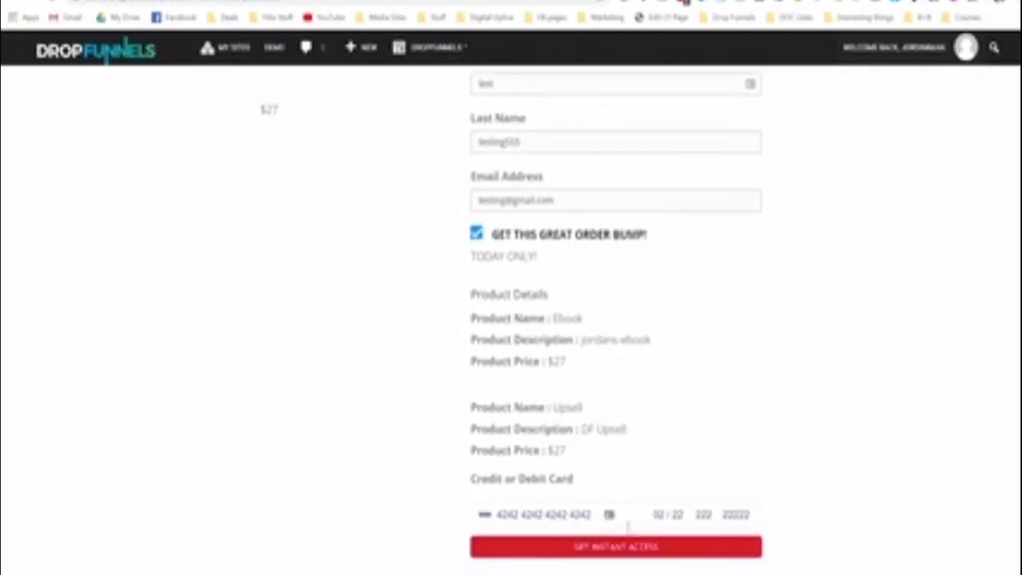
pyautogui.click(626, 548)
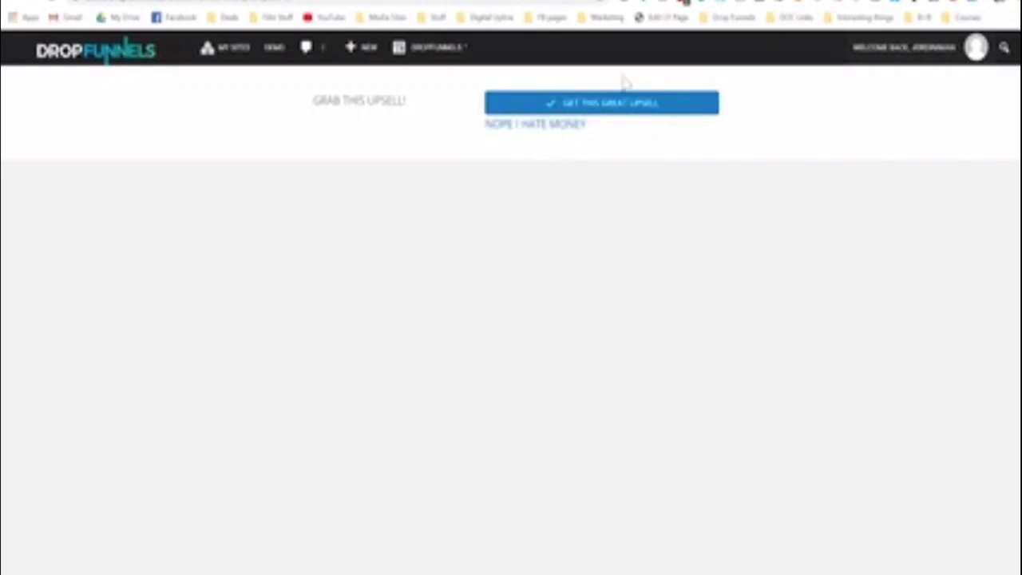
# Step: Decline the upsell offer and examine the products, prices and deliverables on the order confirmation
pyautogui.click(538, 128)
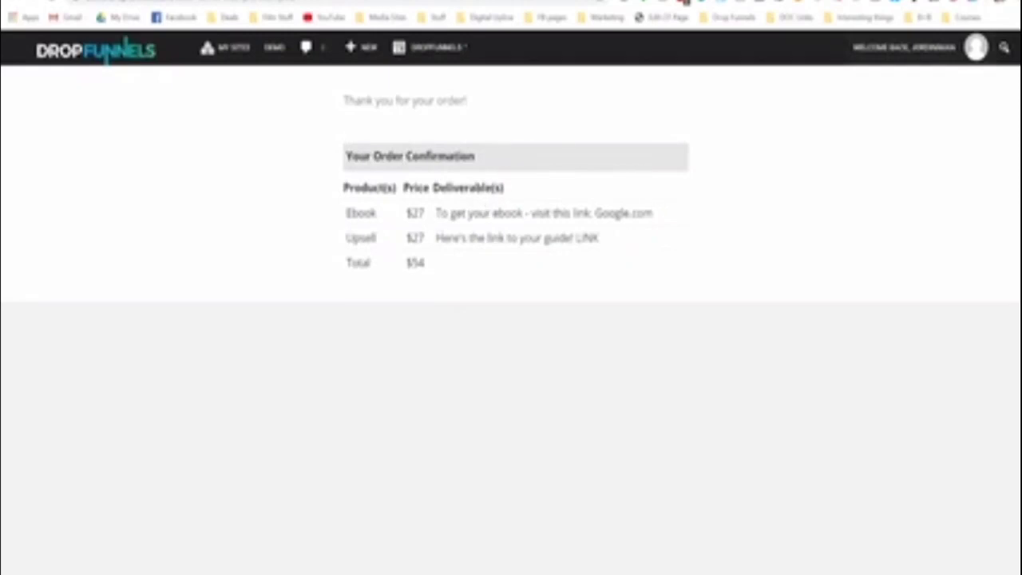
pyautogui.moveTo(604, 240); pyautogui.dragTo(478, 238)
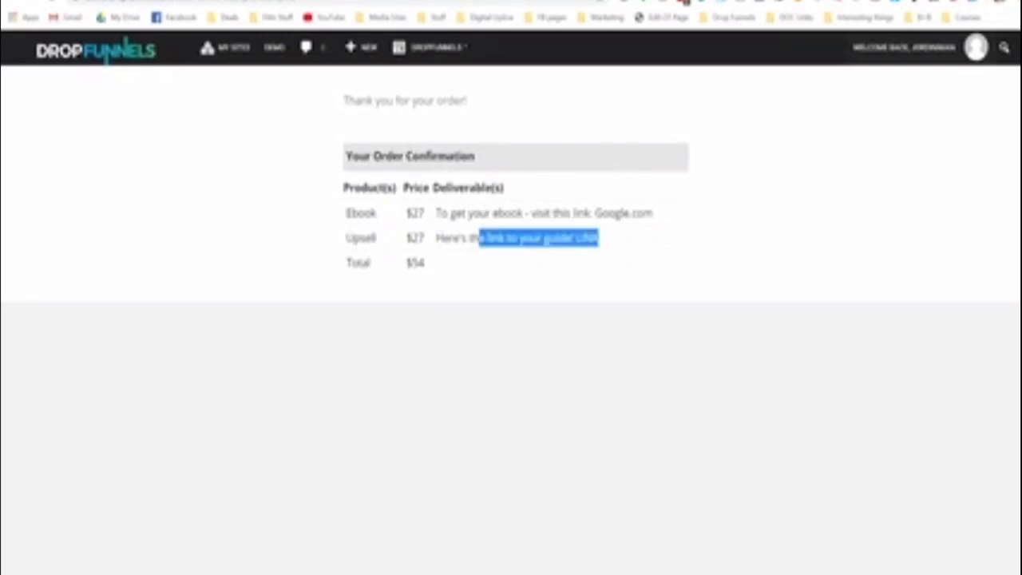
pyautogui.moveTo(429, 263); pyautogui.dragTo(310, 258)
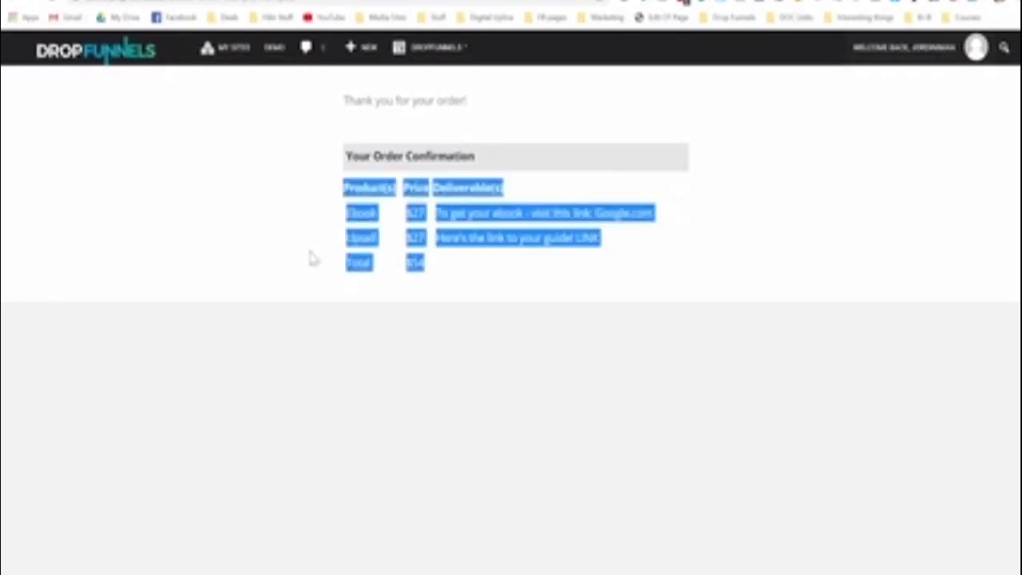
pyautogui.click(268, 265)
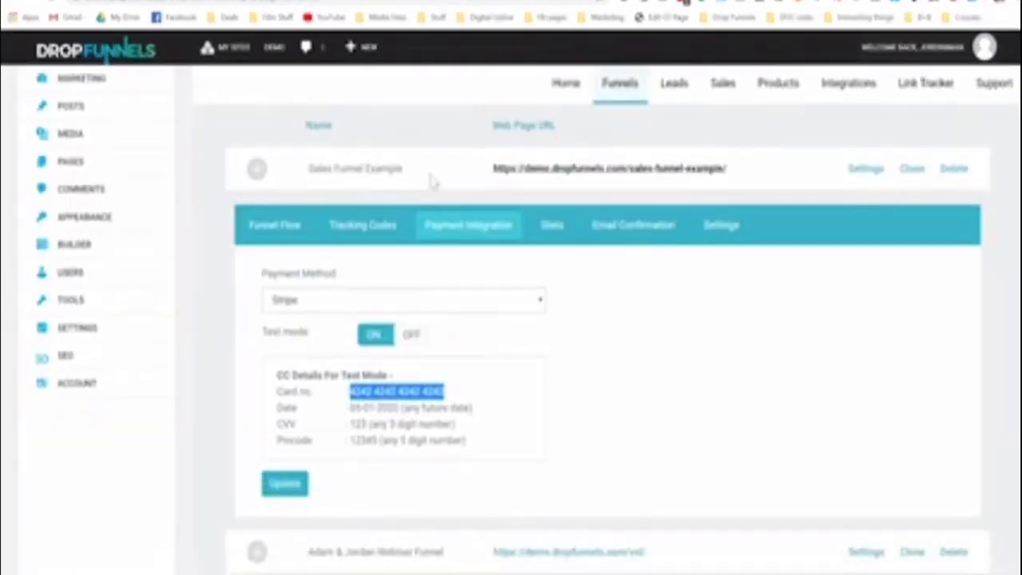
# Step: Open the leads list and filter it to the Sales Funnel Example funnel
pyautogui.click(467, 130)
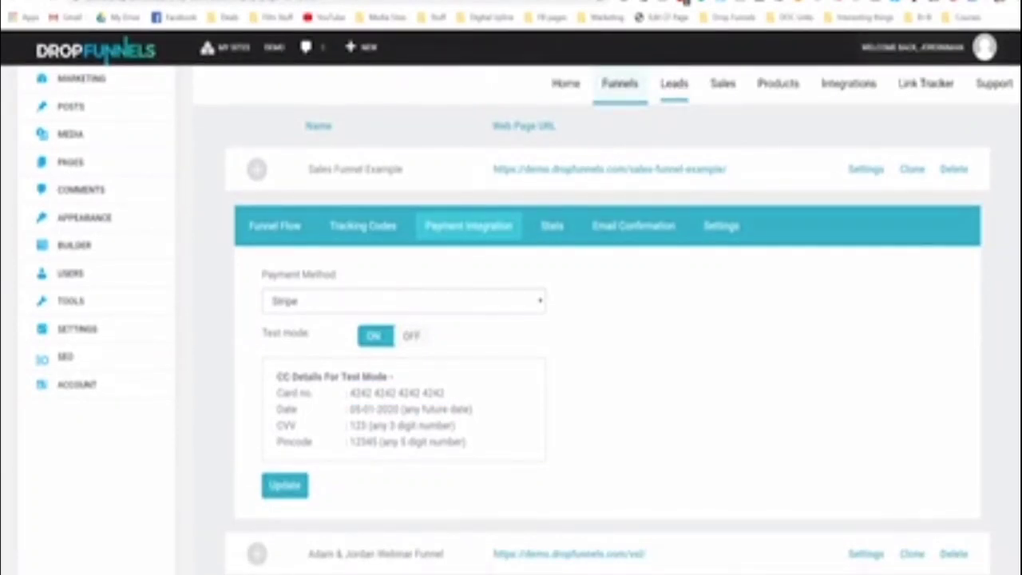
pyautogui.click(673, 83)
pyautogui.scroll(-1, 572, 237)
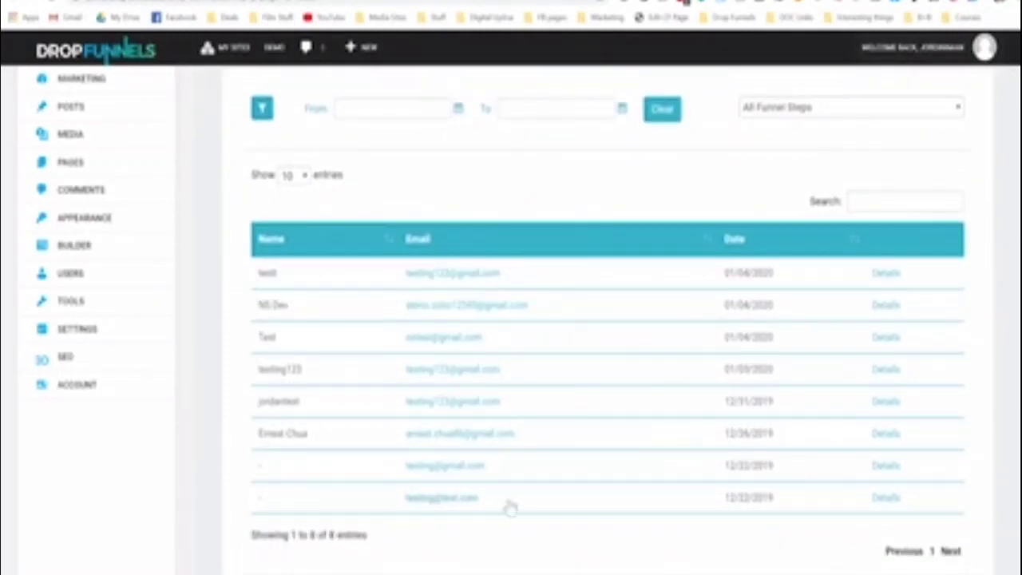
pyautogui.scroll(1, 625, 403)
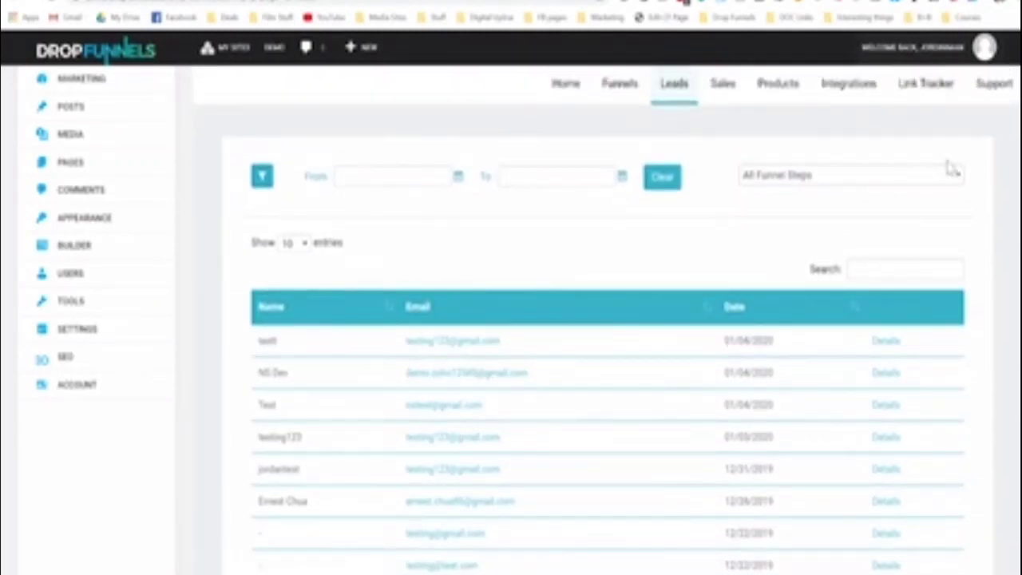
pyautogui.click(781, 182)
pyautogui.click(789, 200)
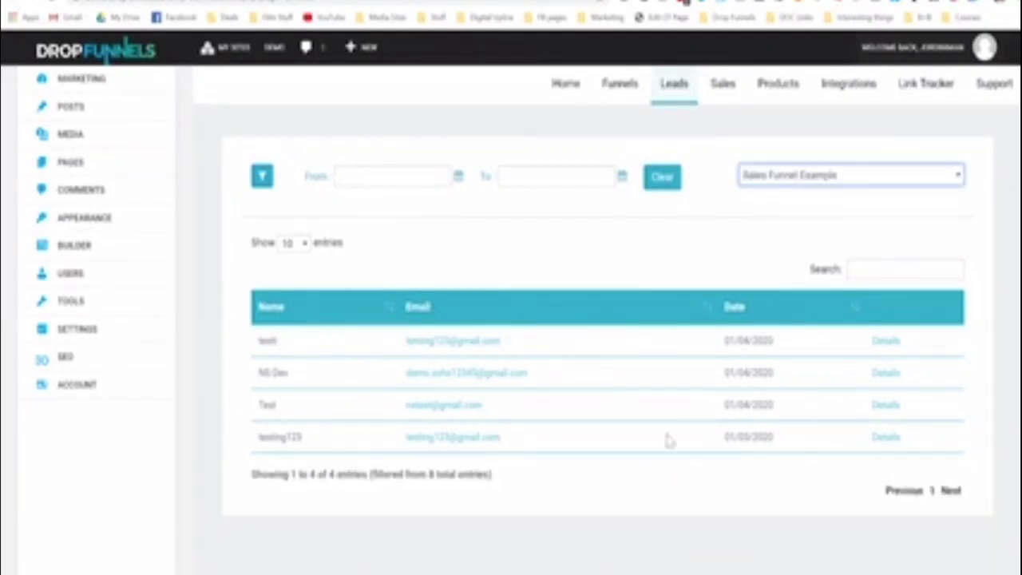
# Step: Examine the contact details and lead source page of the newest lead in the Sales Funnel Example list
pyautogui.click(883, 342)
pyautogui.scroll(-1, 490, 328)
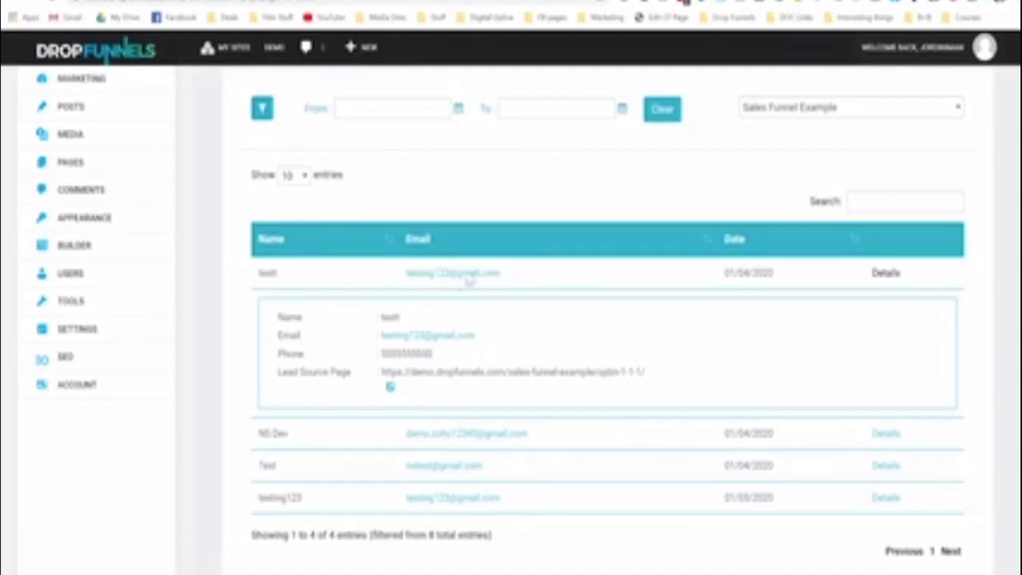
pyautogui.scroll(1, 591, 295)
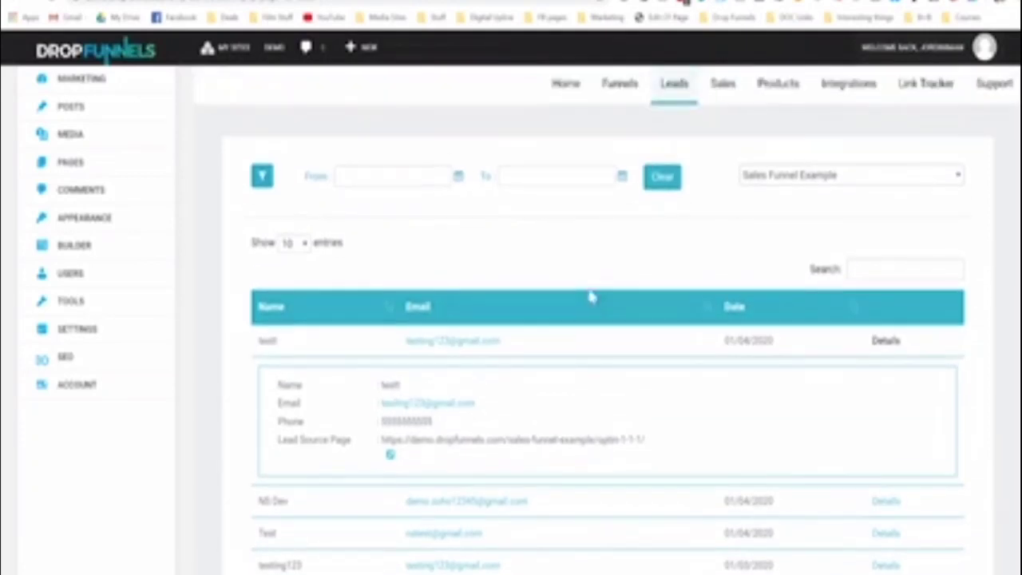
# Step: Open the sales list and examine the listed transaction's purchase details, refund option for the Ebook and customer details
pyautogui.click(728, 91)
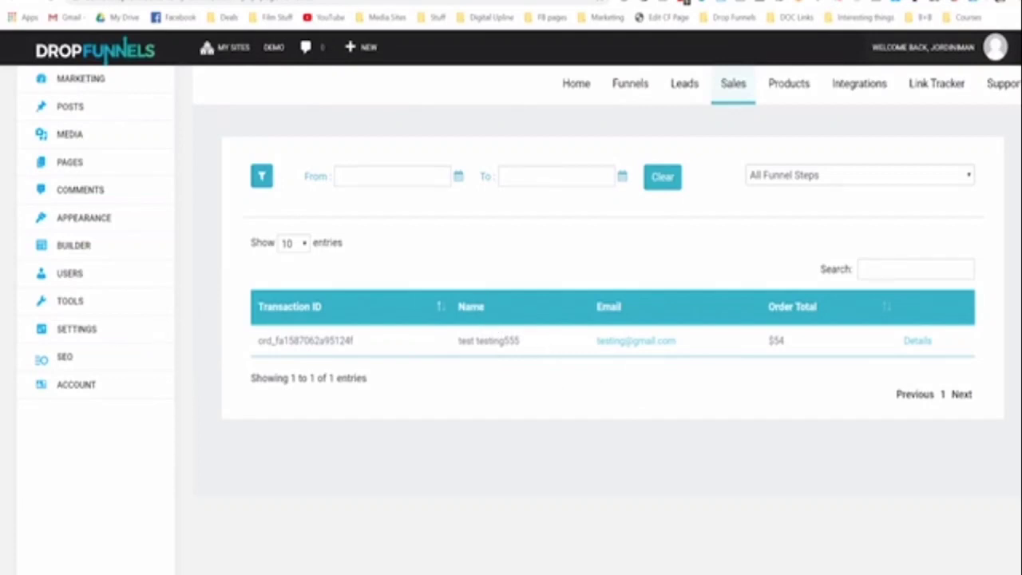
pyautogui.click(926, 352)
pyautogui.scroll(-2, 722, 255)
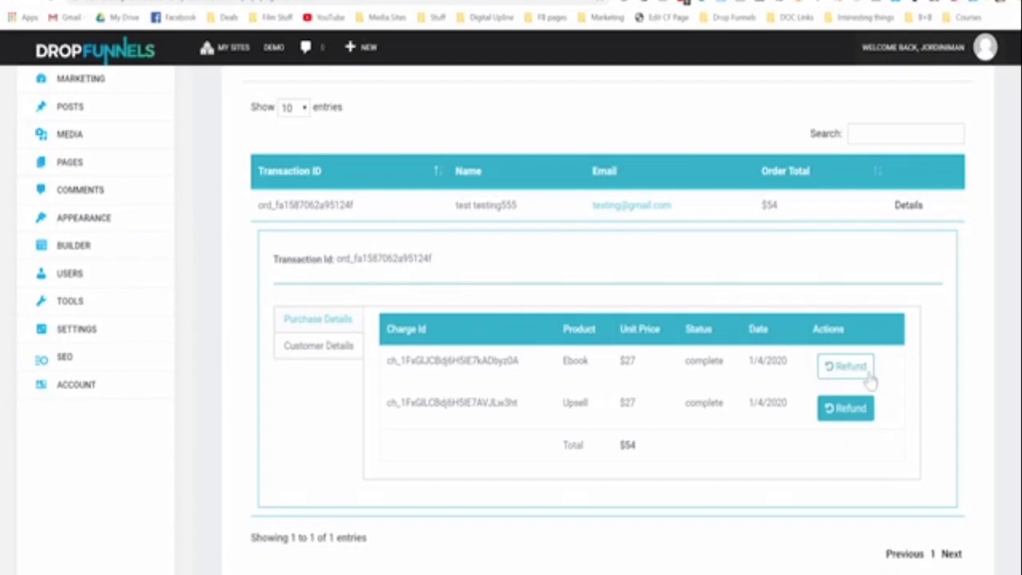
pyautogui.click(840, 369)
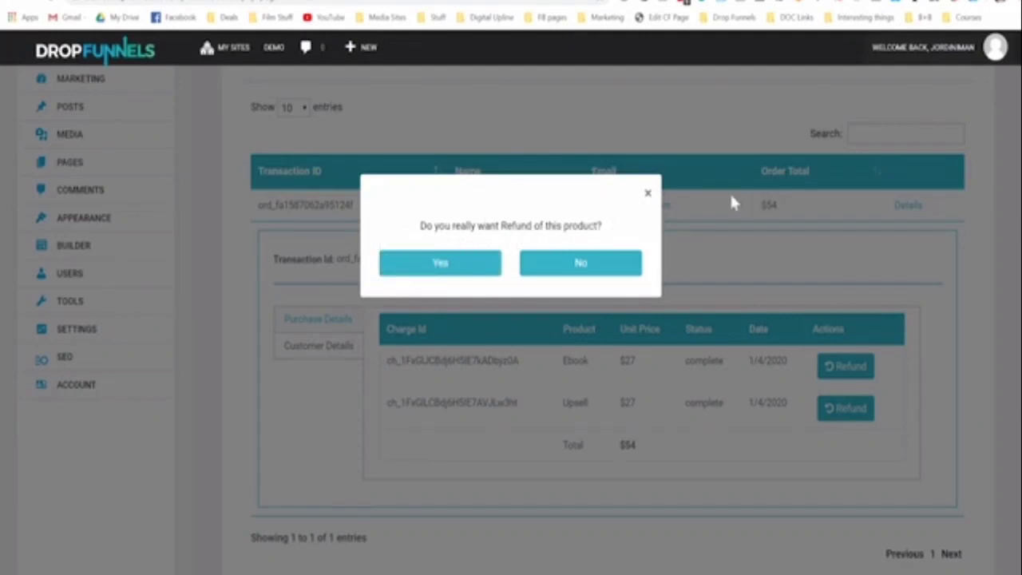
pyautogui.click(647, 197)
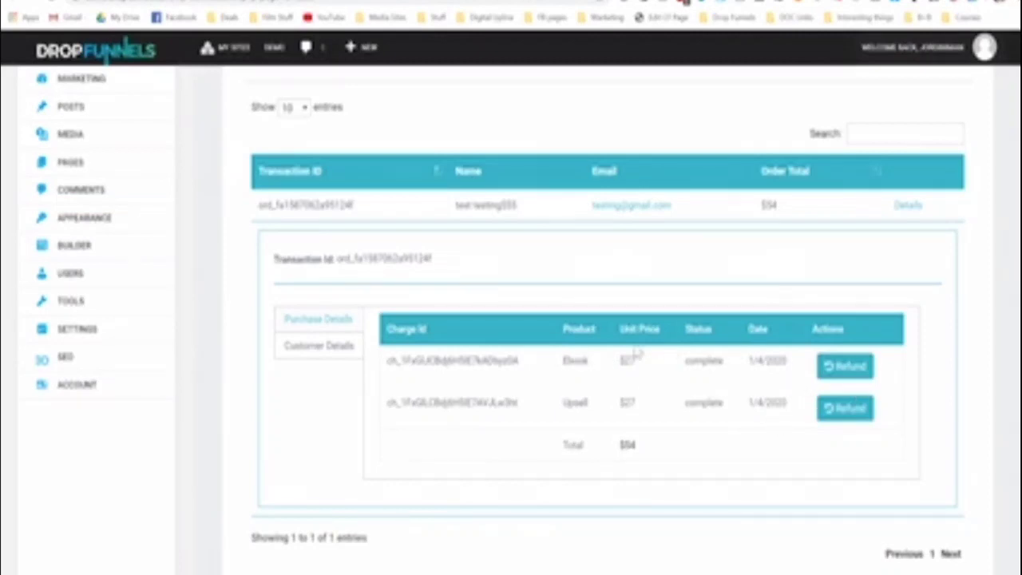
pyautogui.click(322, 356)
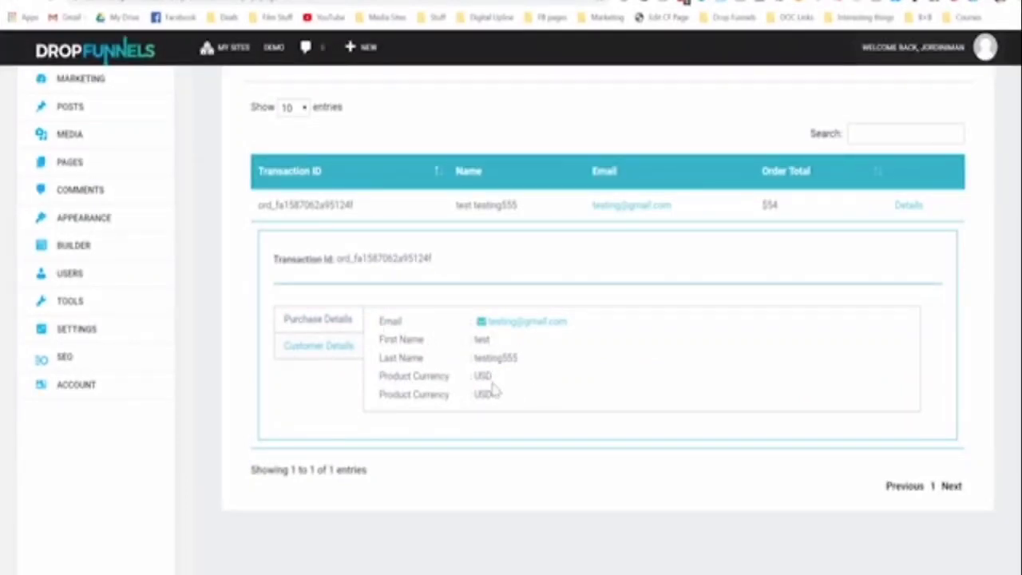
pyautogui.scroll(3, 371, 292)
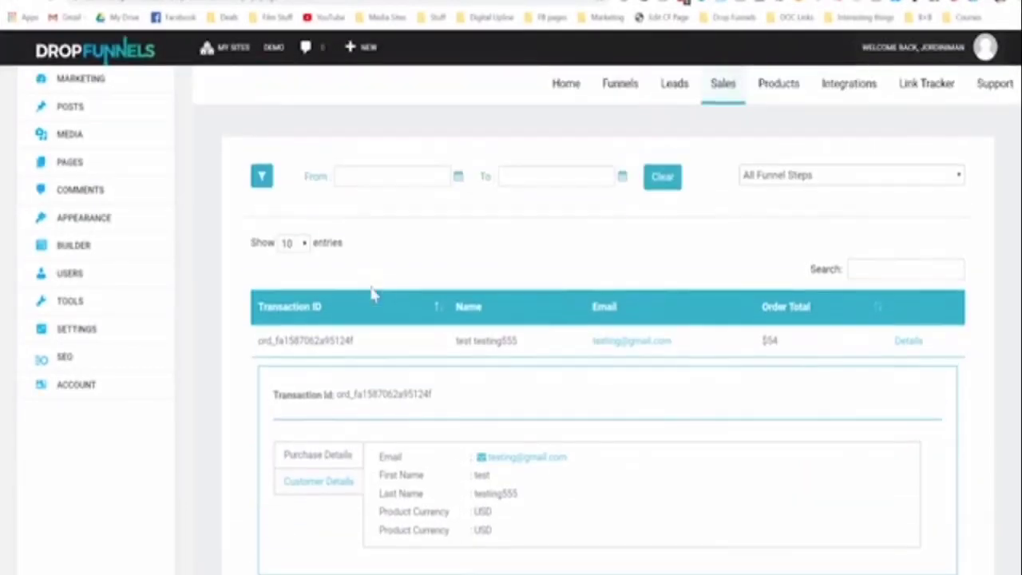
# Step: Clone the Sales Funnel Example's Upsell 1 page as Upsell 1 Copy with slug upsell-1-copy and move it directly after Upsell 1
pyautogui.click(618, 85)
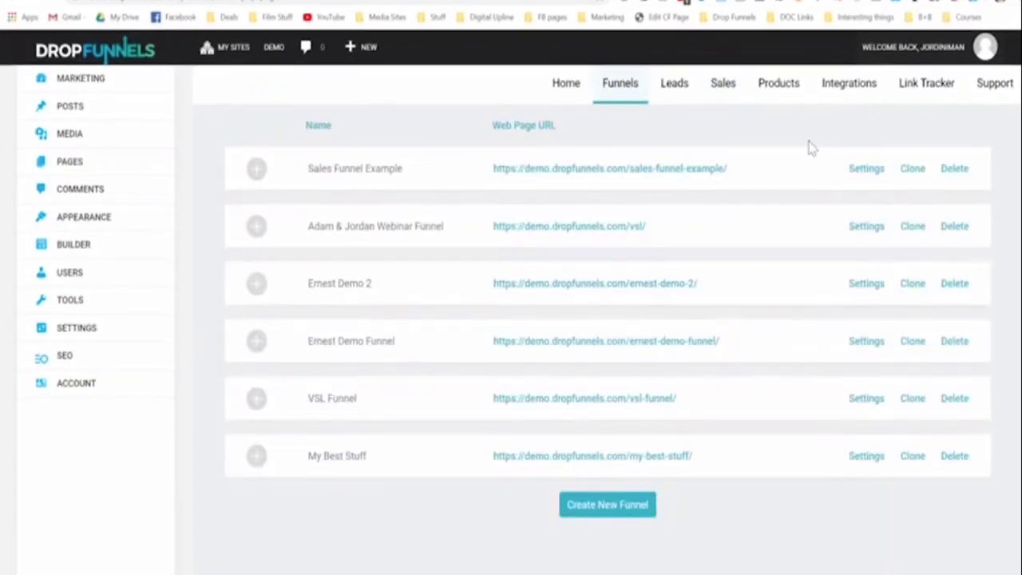
pyautogui.click(256, 170)
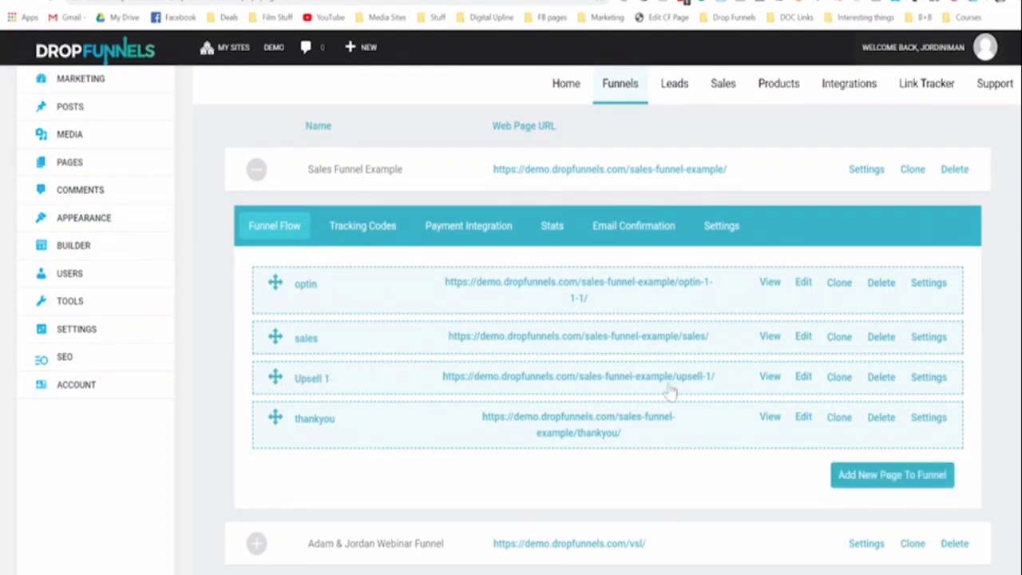
pyautogui.click(838, 383)
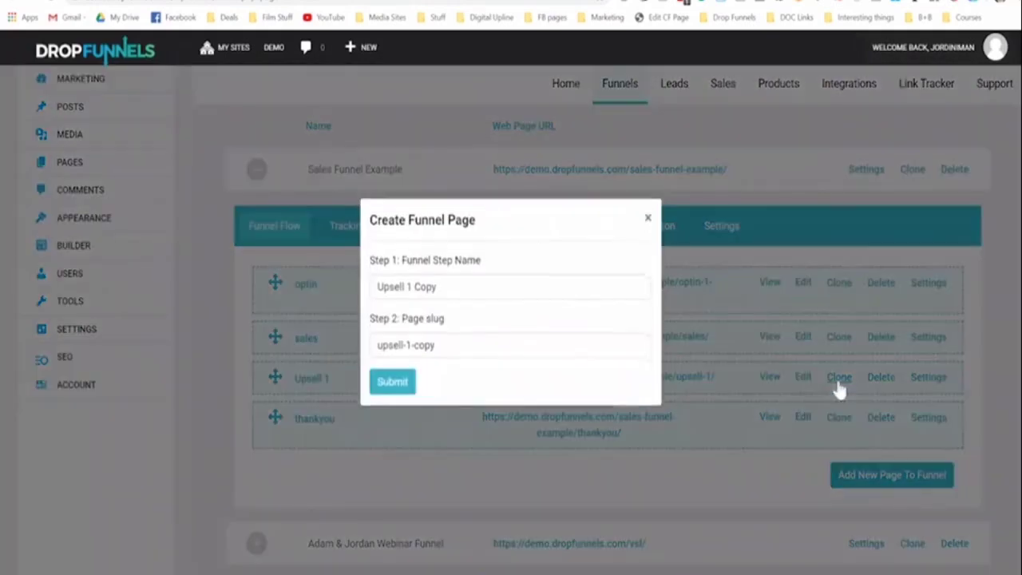
pyautogui.click(392, 394)
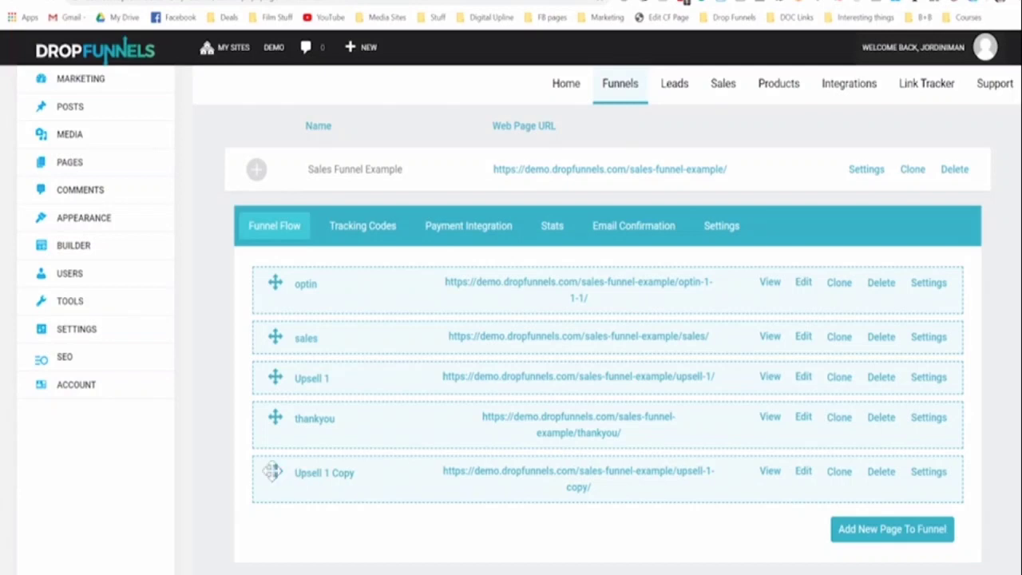
pyautogui.moveTo(272, 472); pyautogui.dragTo(274, 399)
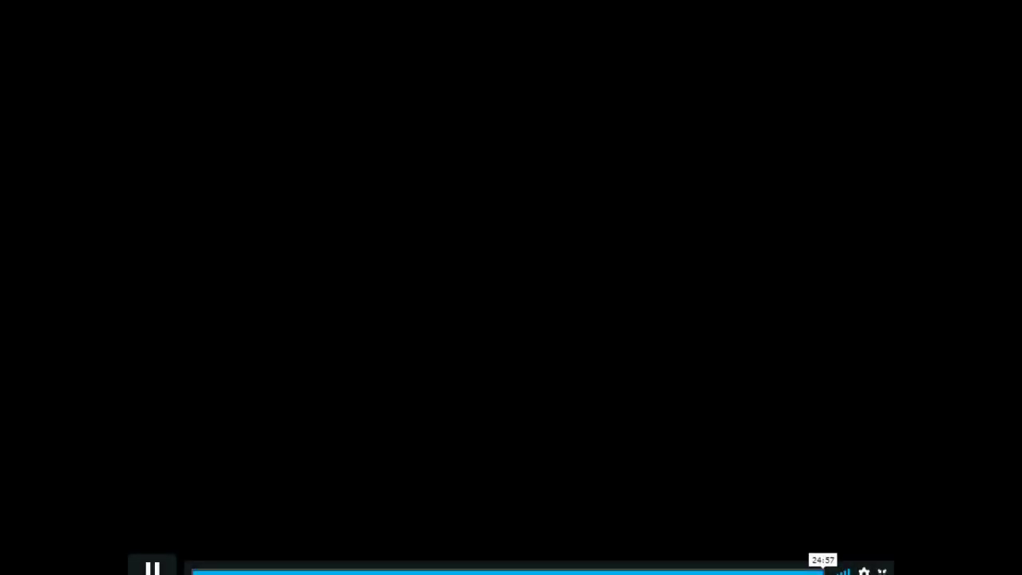
# Step: Stop the full-screen playback of tutorial video #4 and reload the dashboard home page
pyautogui.press('Escape')
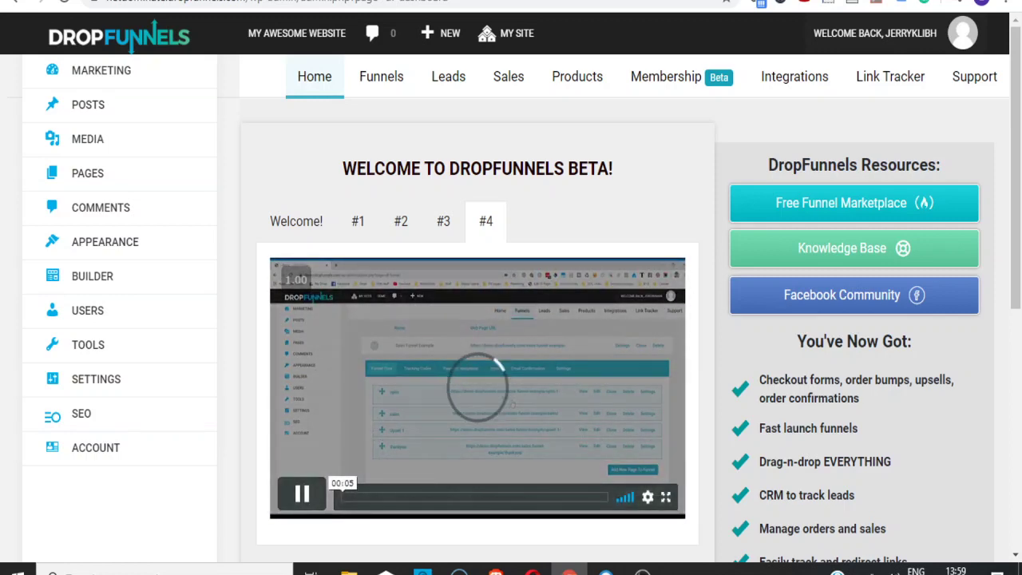
pyautogui.click(301, 492)
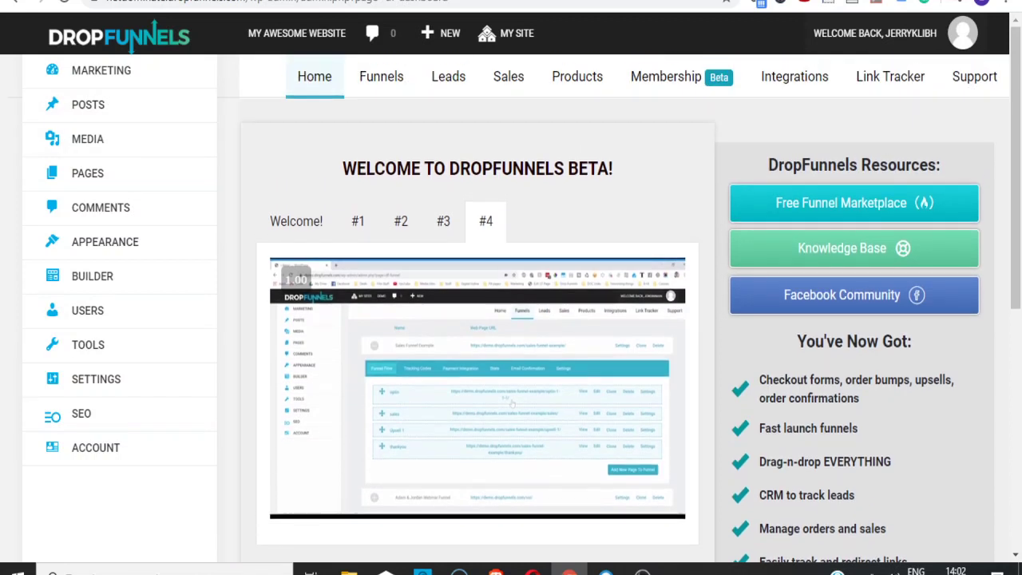
pyautogui.click(314, 77)
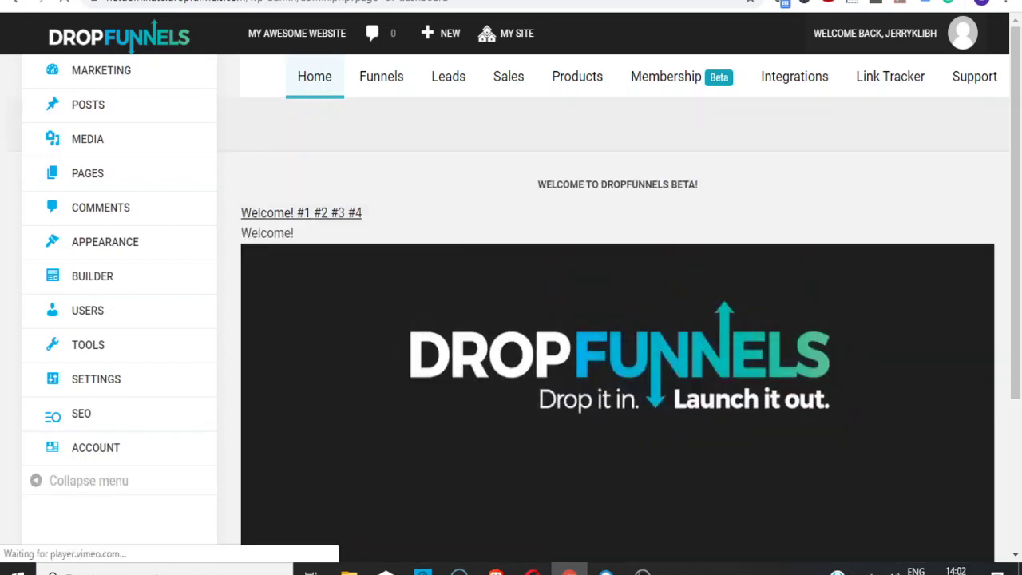
# Step: Examine the home page's welcome video section, resources, included features and the features currently in development
pyautogui.scroll(-3, 266, 510)
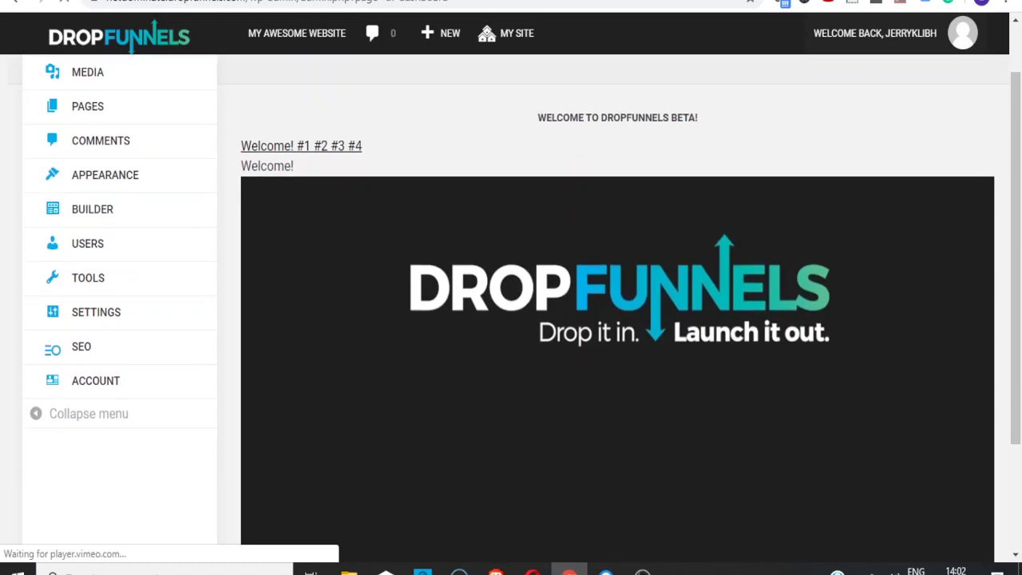
pyautogui.scroll(-4, 617, 320)
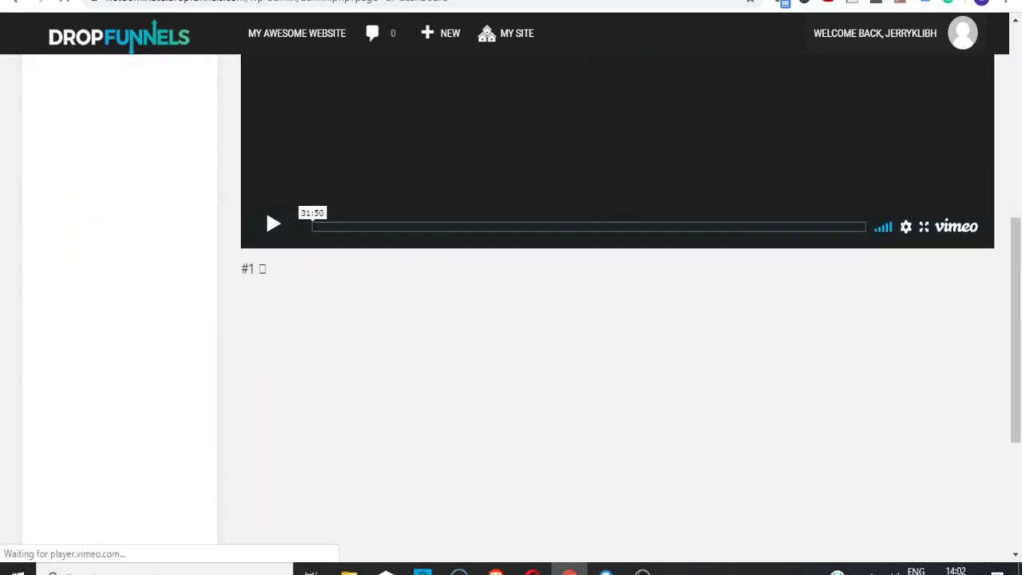
pyautogui.scroll(5, 265, 229)
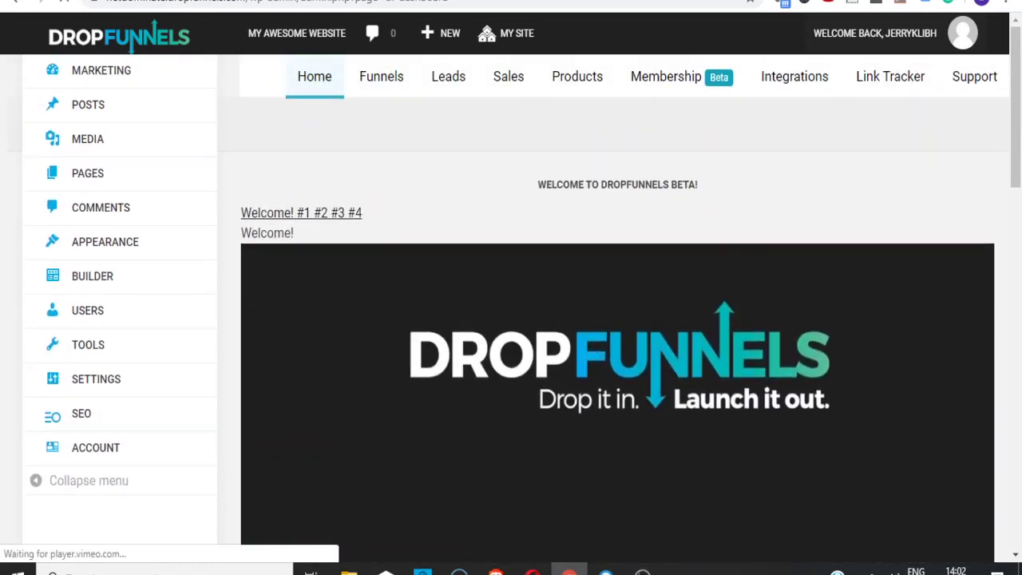
pyautogui.scroll(-2, 617, 320)
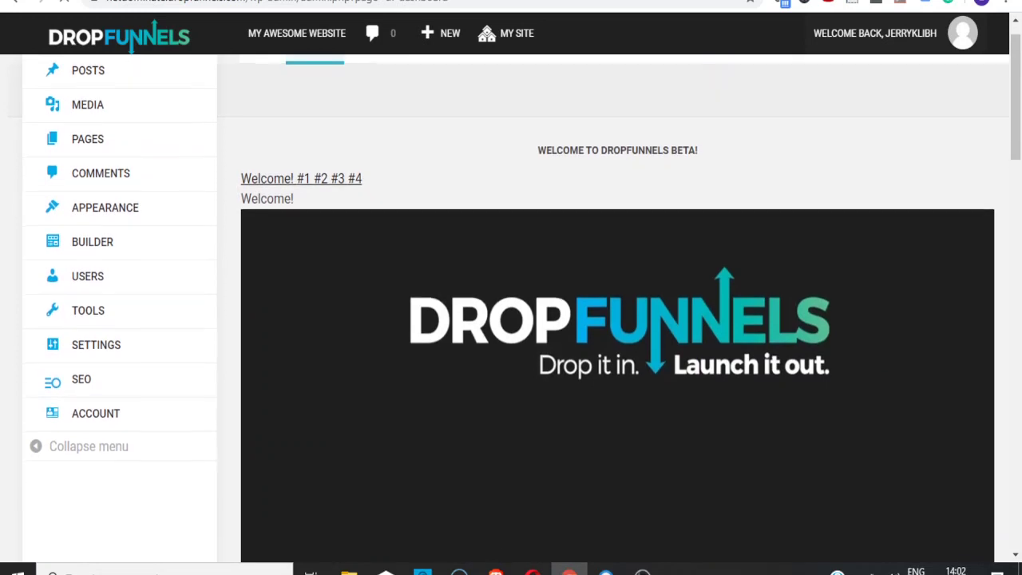
pyautogui.scroll(-3, 617, 319)
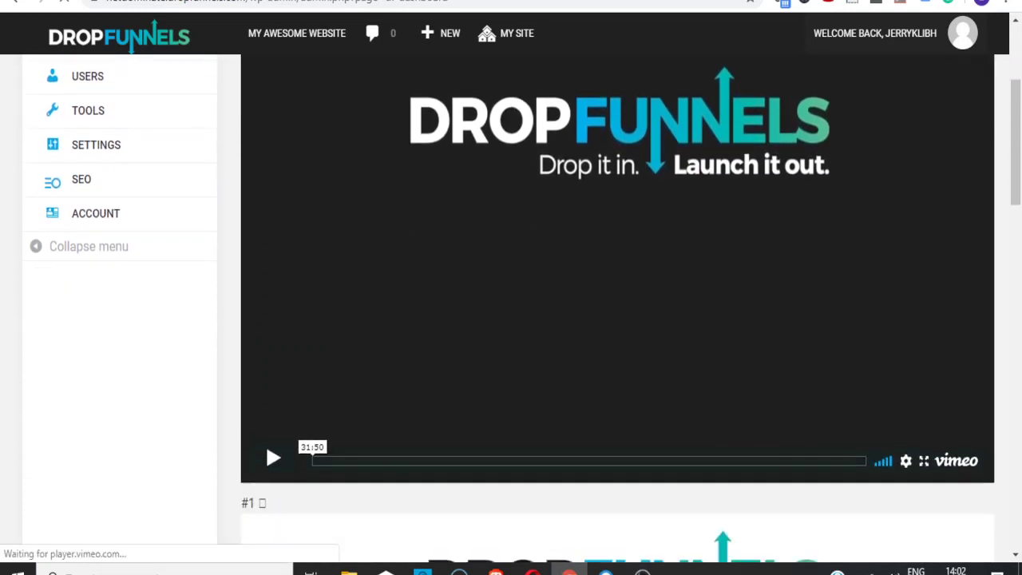
pyautogui.scroll(-15, 617, 319)
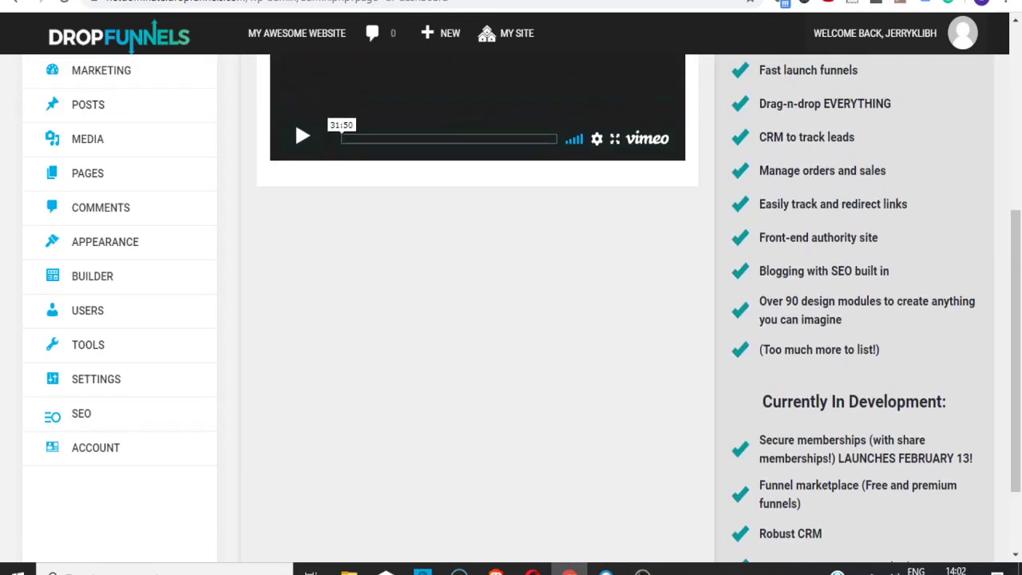
pyautogui.press('Up')
pyautogui.press('Up')
pyautogui.press('Up')
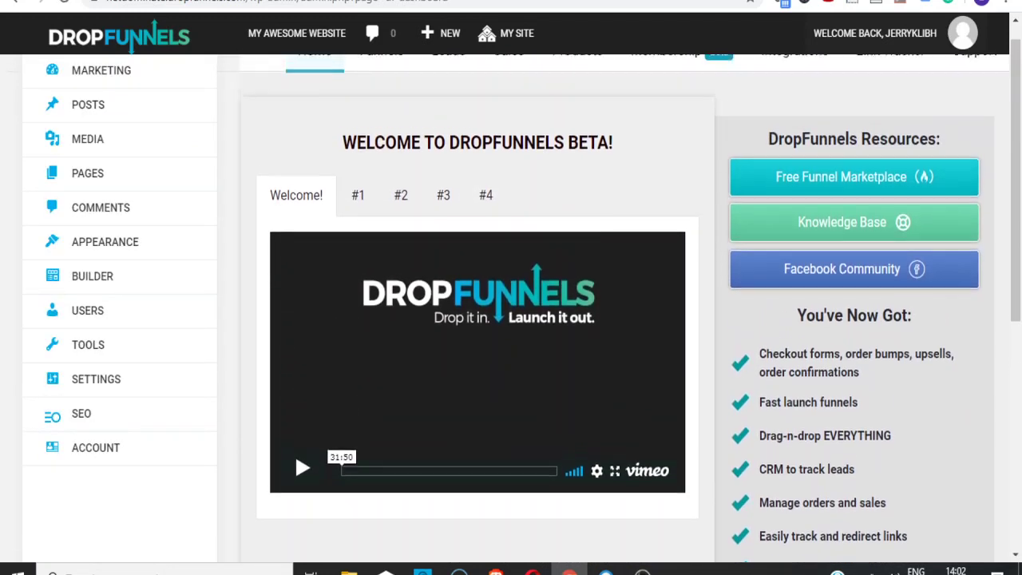
pyautogui.press('Down')
pyautogui.press('Up')
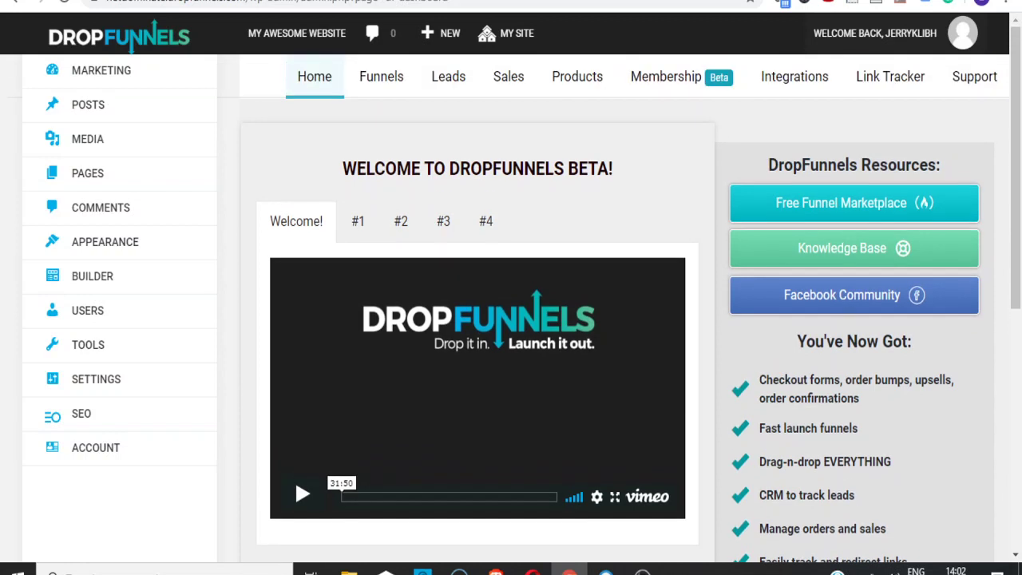
# Step: Look through the Posts, Media and Pages options and open the site's Comments list
pyautogui.click(88, 105)
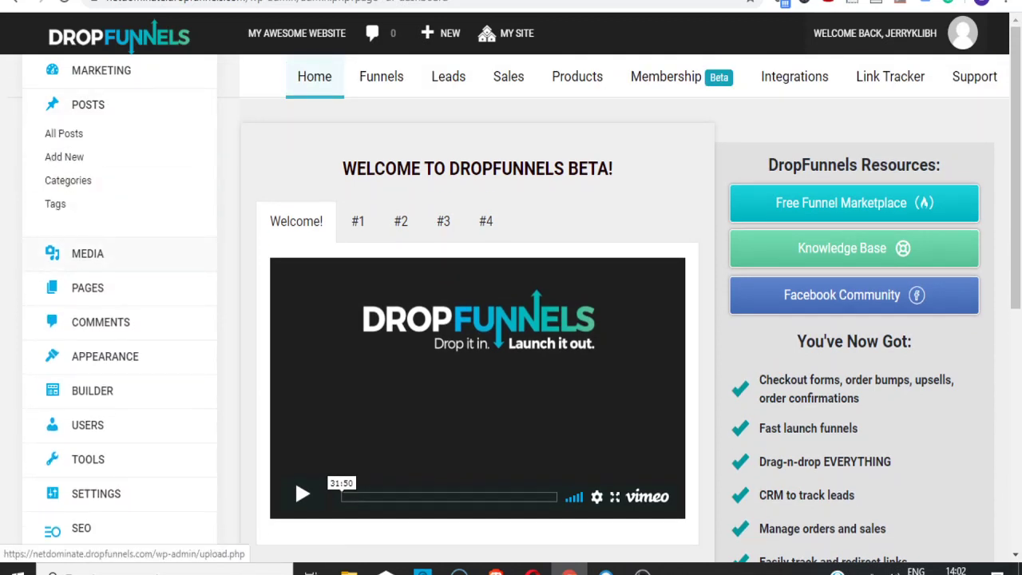
pyautogui.click(88, 253)
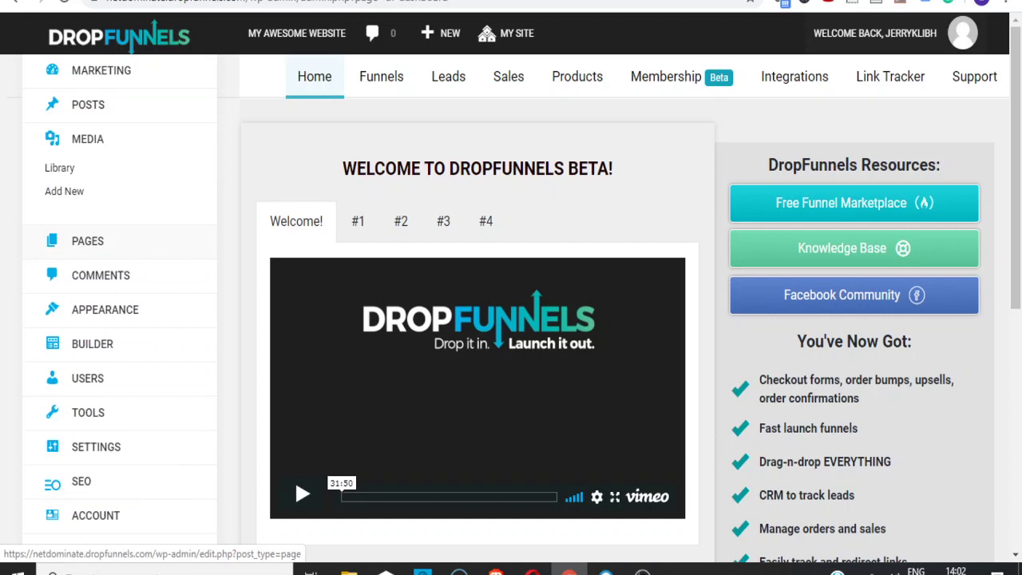
pyautogui.click(88, 241)
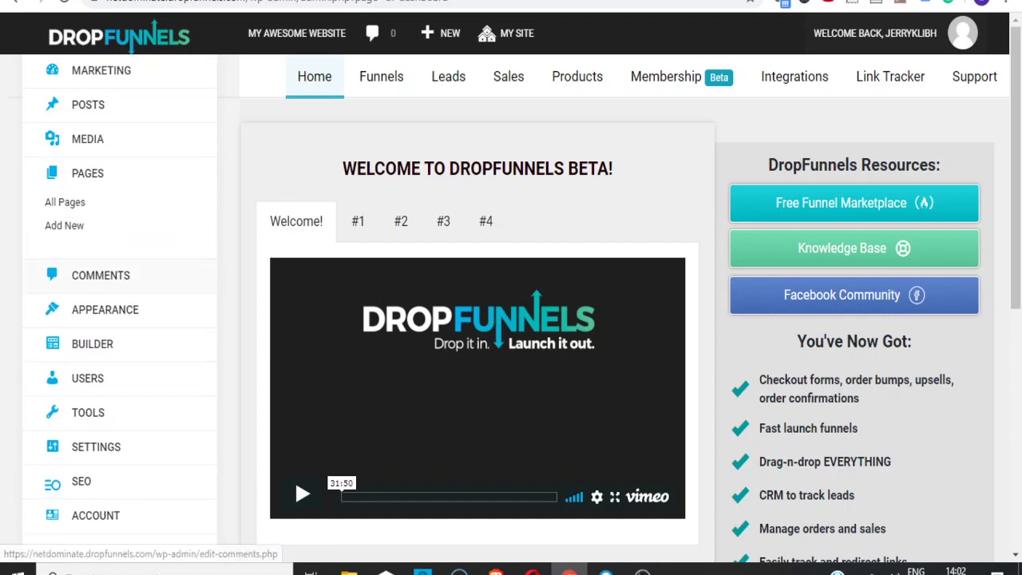
pyautogui.click(101, 275)
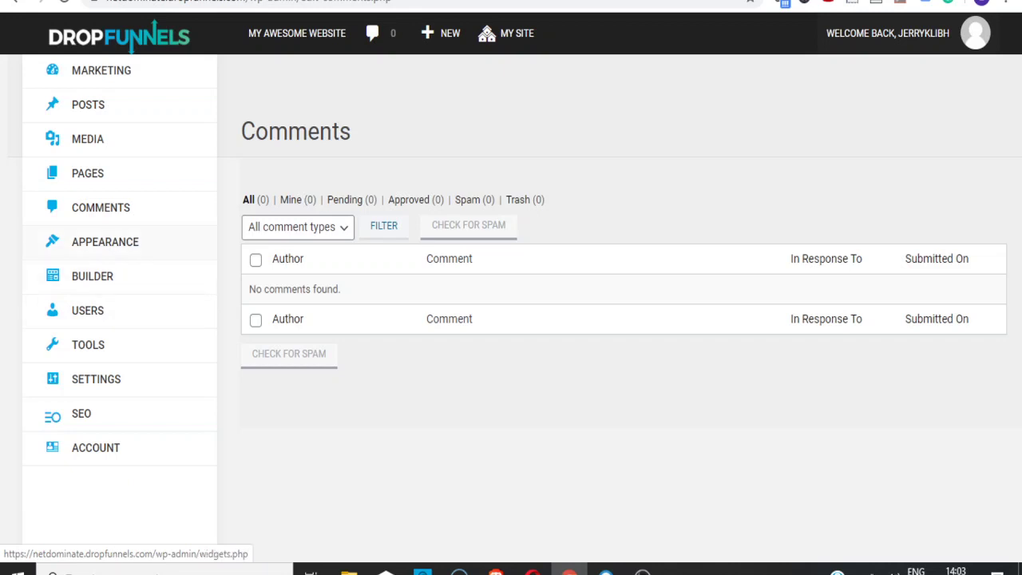
# Step: Open the Global Design settings and examine the General, Site Identity and Header/Footer options
pyautogui.moveTo(104, 241)
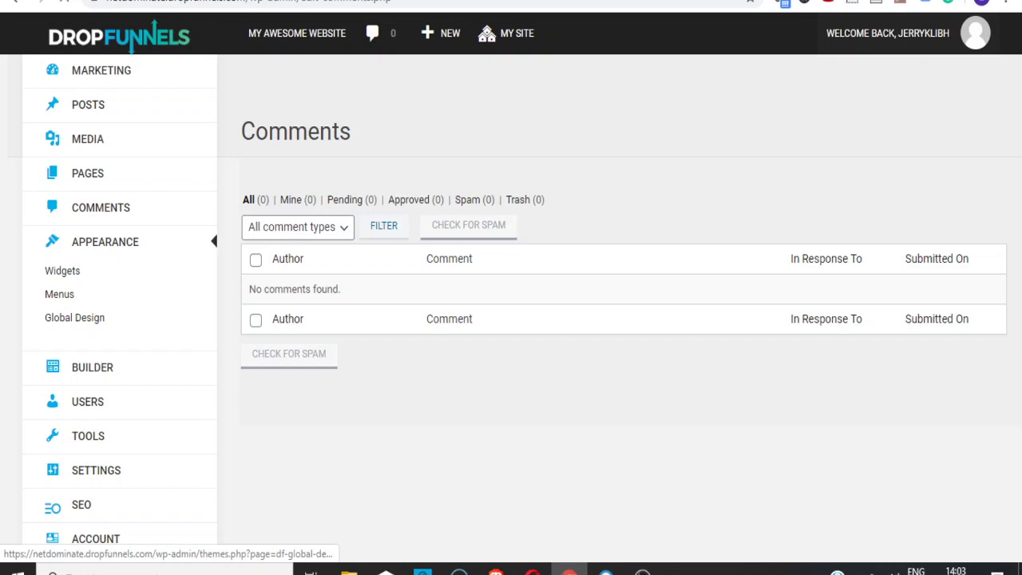
pyautogui.click(74, 316)
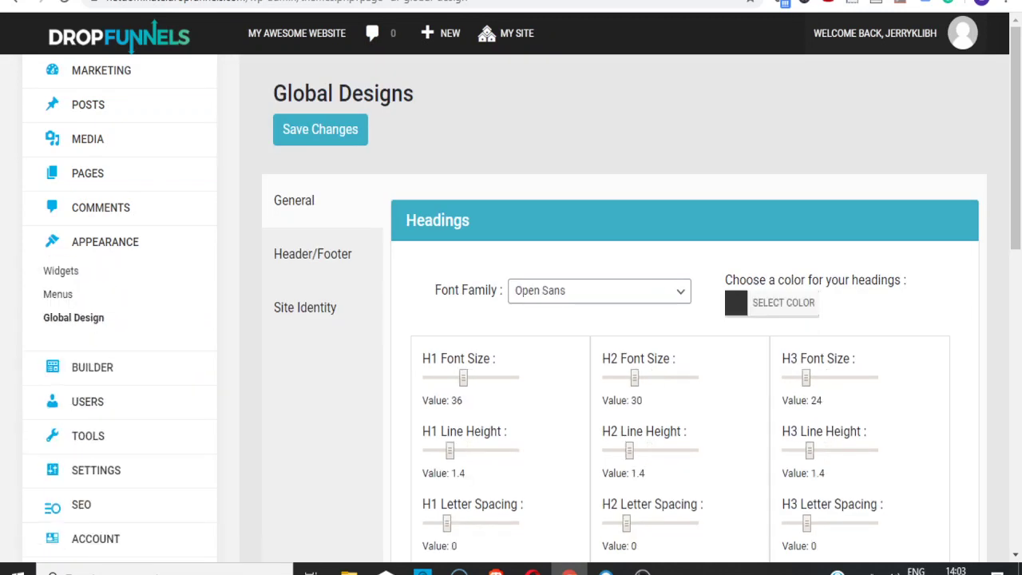
pyautogui.click(304, 307)
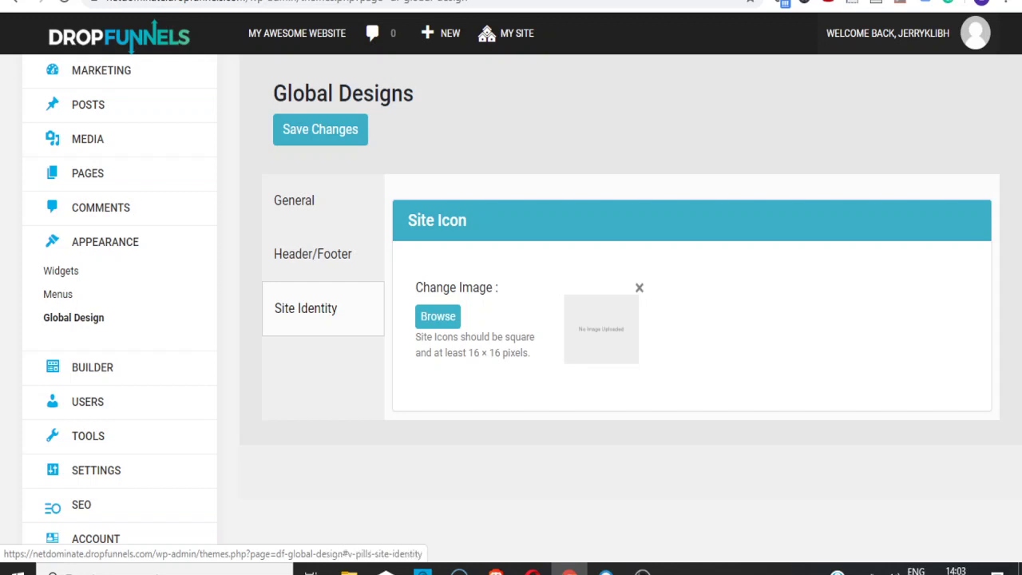
pyautogui.click(313, 254)
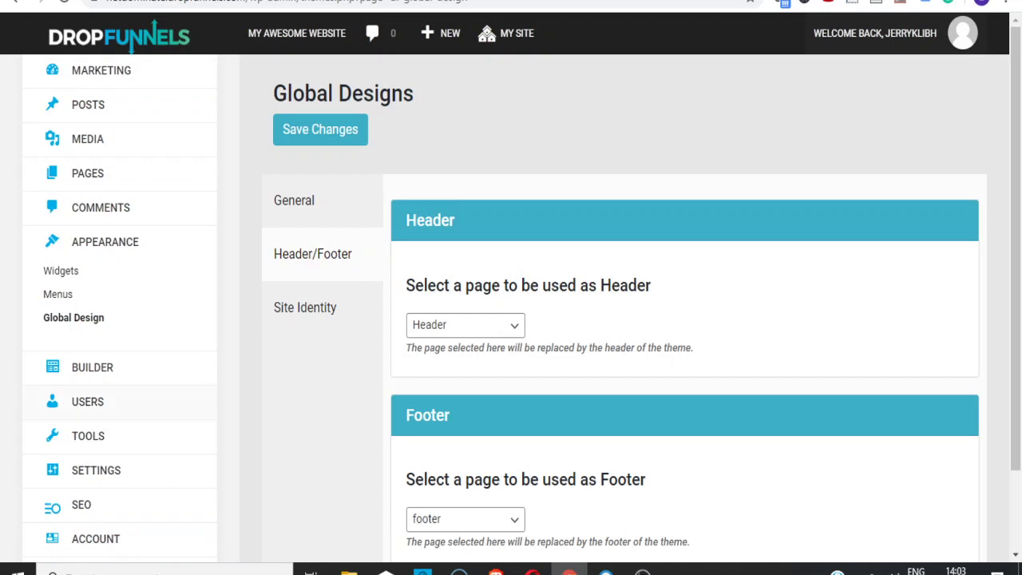
# Step: Look through the available options under Builder, Users, Tools and Settings
pyautogui.click(91, 367)
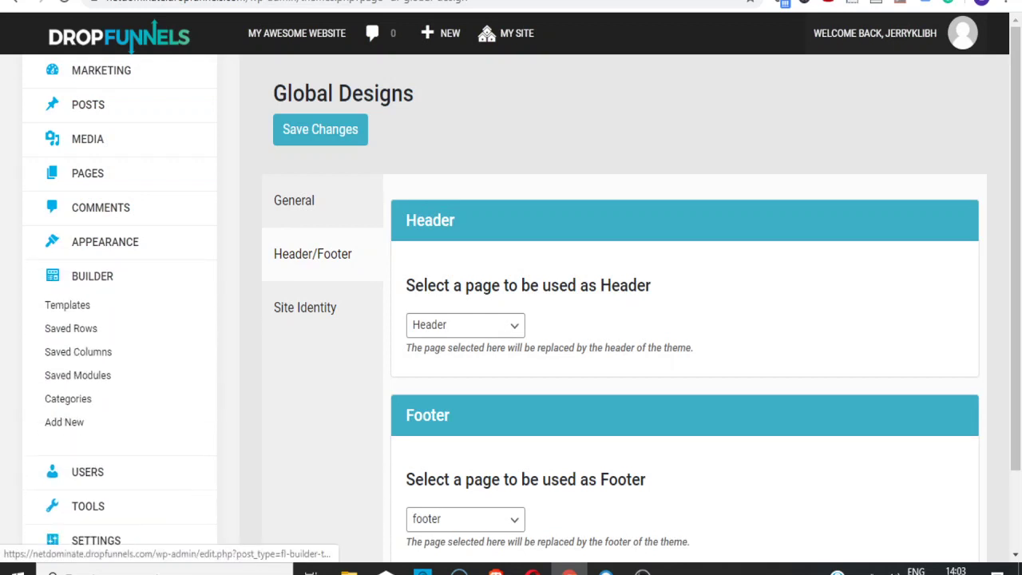
pyautogui.click(87, 476)
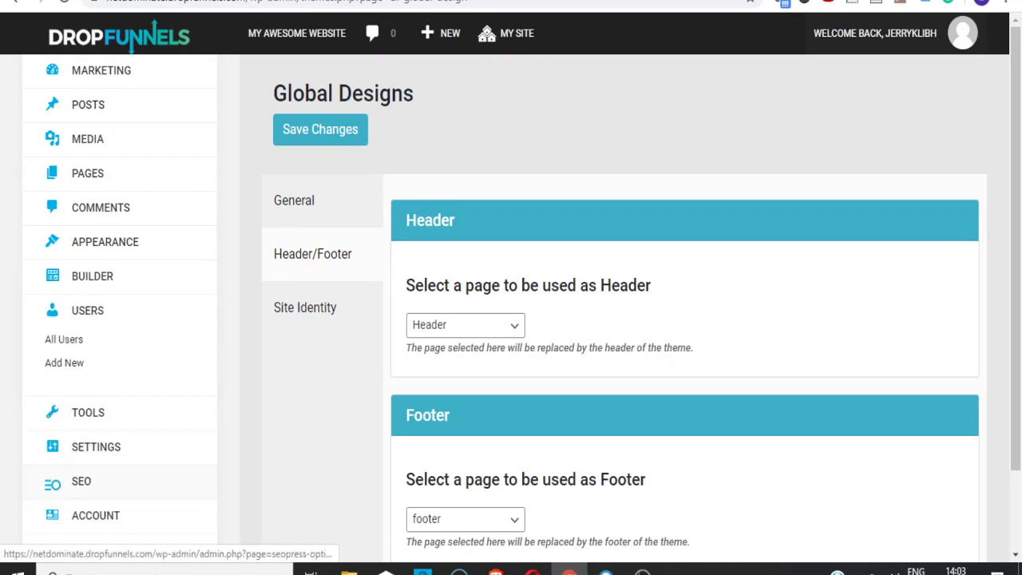
pyautogui.click(88, 412)
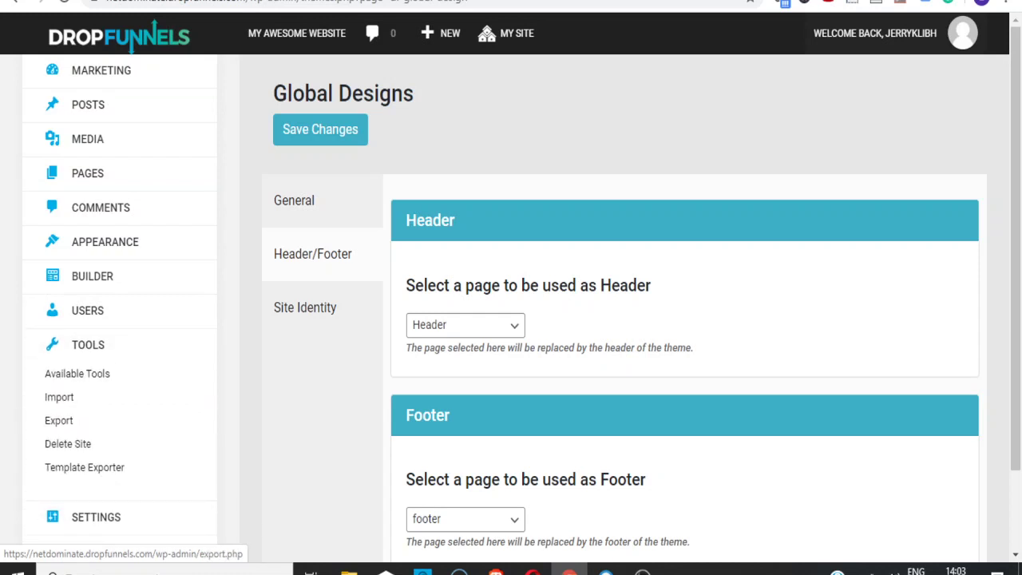
pyautogui.click(88, 517)
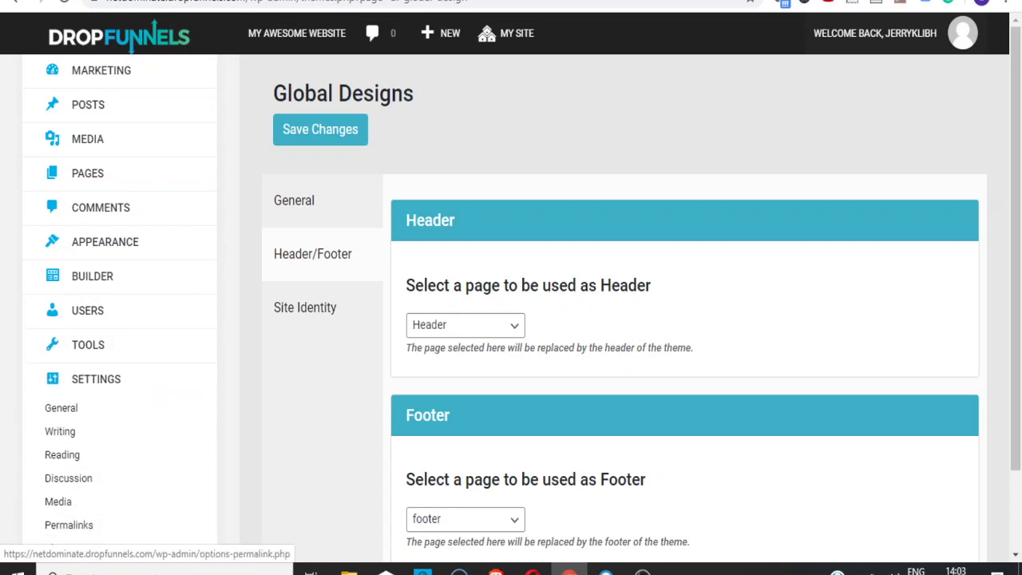
pyautogui.scroll(-2, 622, 320)
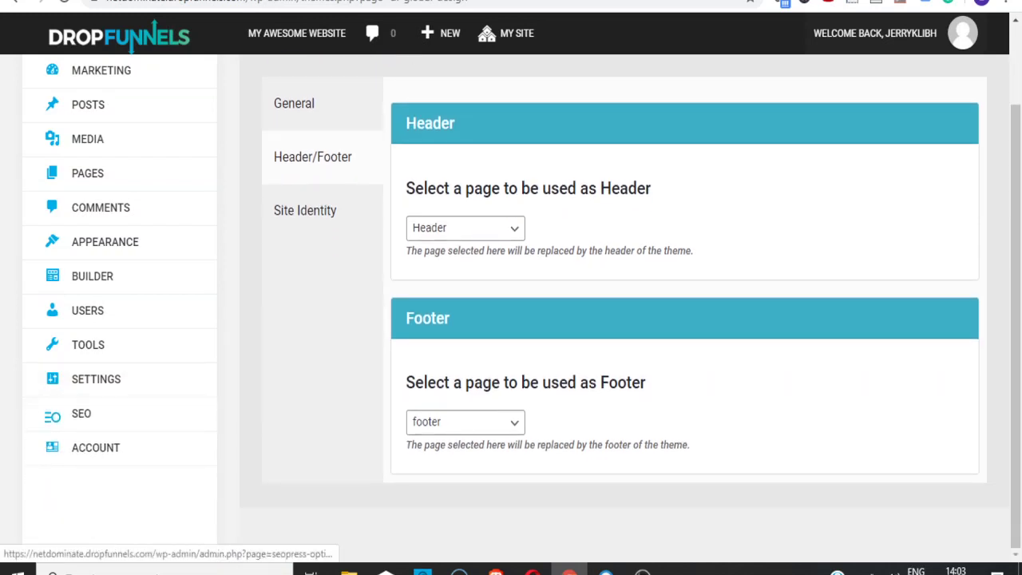
# Step: Open the SEO dashboard and examine its features, from Titles & Metas down to WooCommerce
pyautogui.moveTo(80, 413)
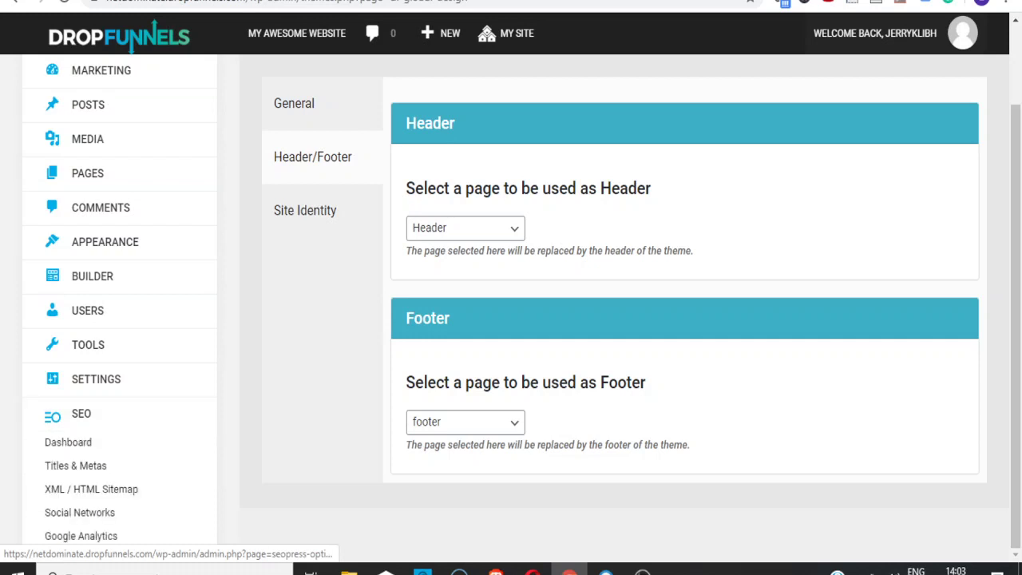
pyautogui.click(81, 413)
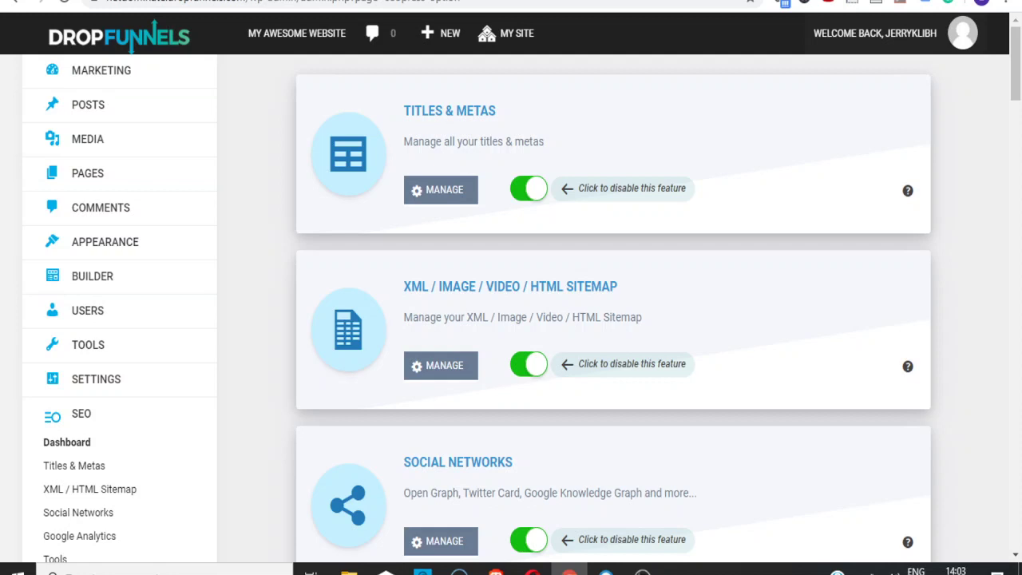
pyautogui.scroll(-6, 613, 319)
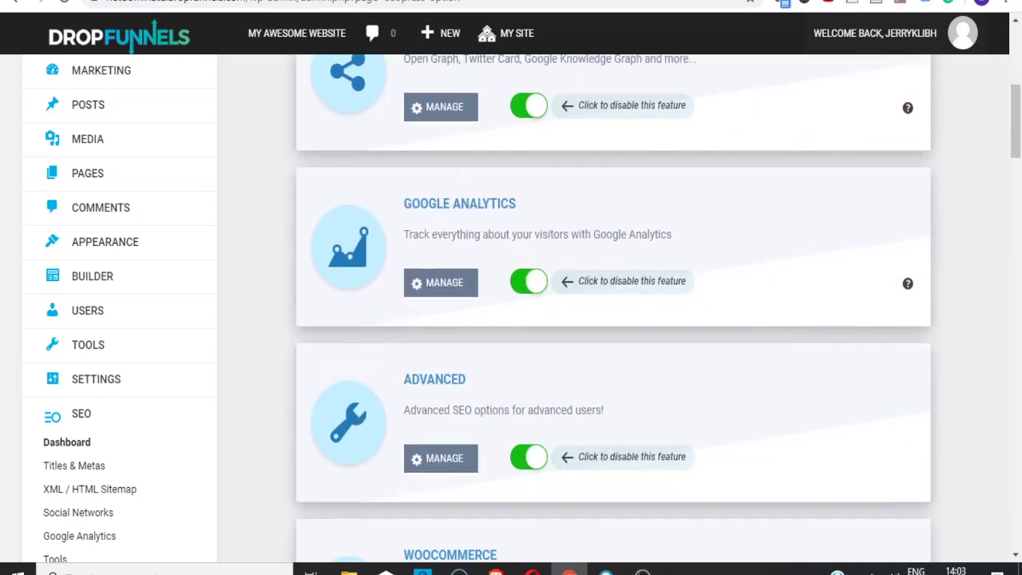
pyautogui.scroll(-2, 613, 319)
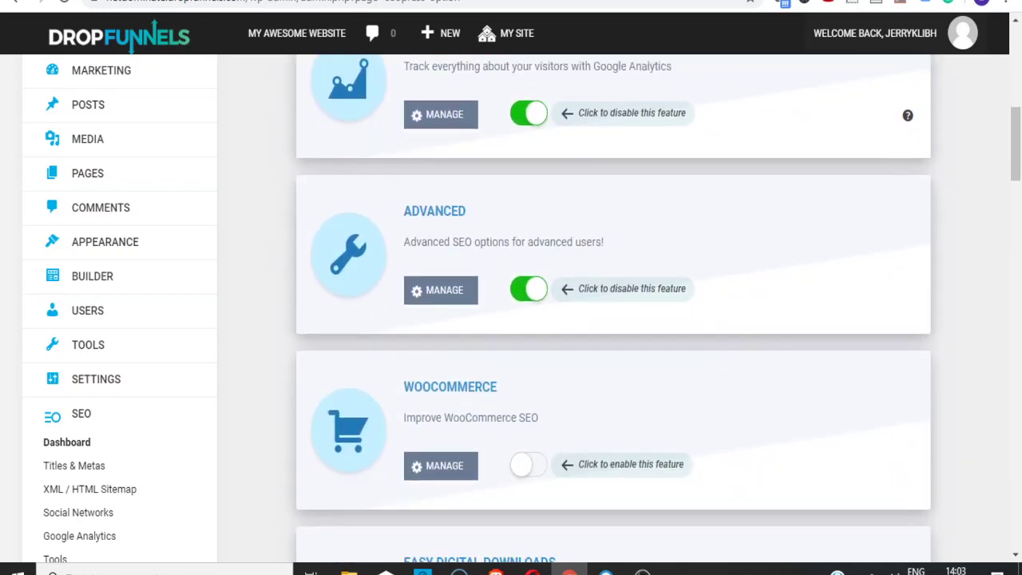
# Step: Examine the SEO settings for Titles & Metas, XML / HTML Sitemap and Social Networks
pyautogui.click(74, 465)
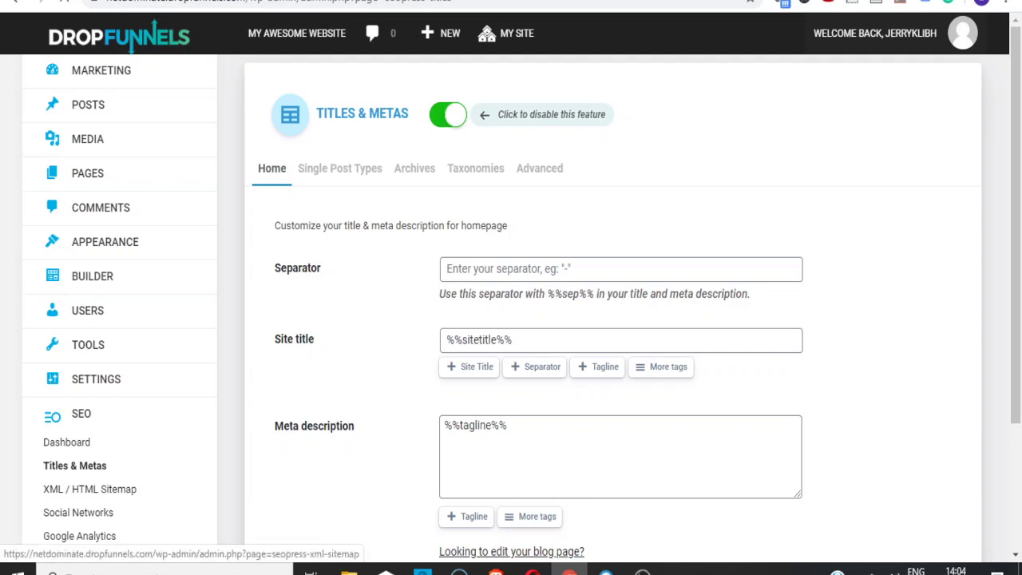
pyautogui.click(89, 488)
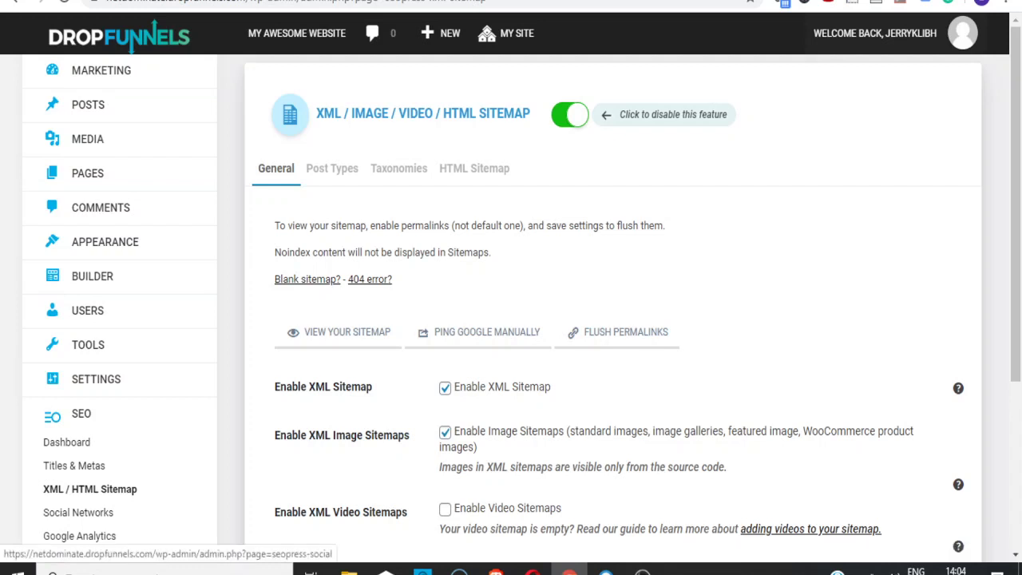
pyautogui.click(78, 512)
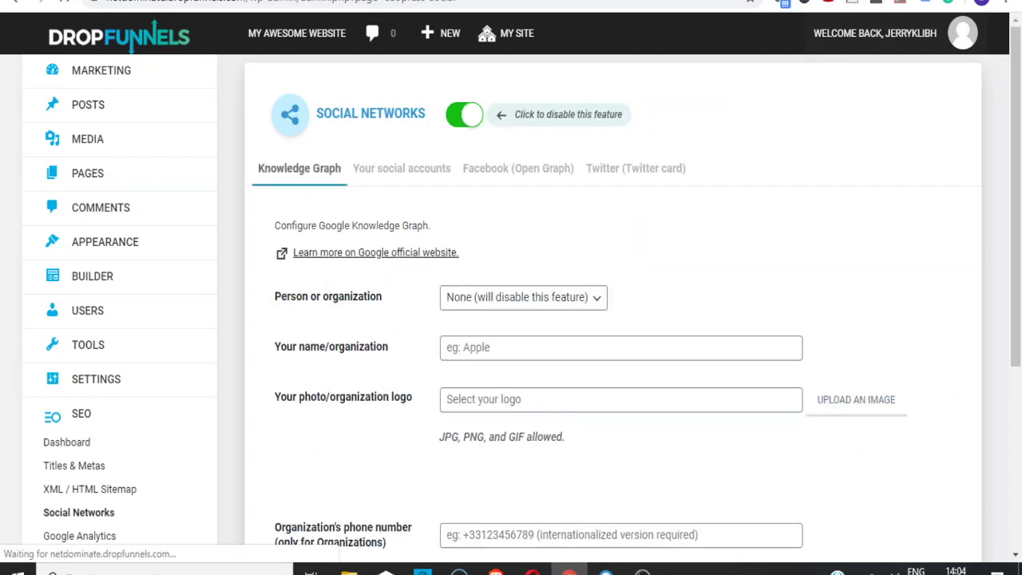
pyautogui.scroll(-4, 612, 304)
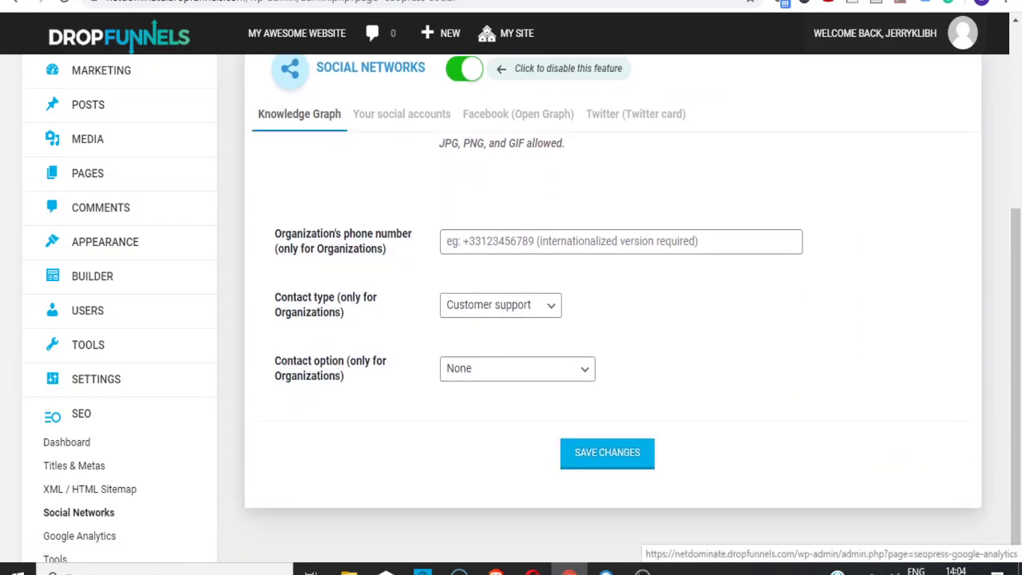
# Step: View the SEO Google Analytics settings and the SEO Tools options for importing settings and metadata from other plugins
pyautogui.click(79, 536)
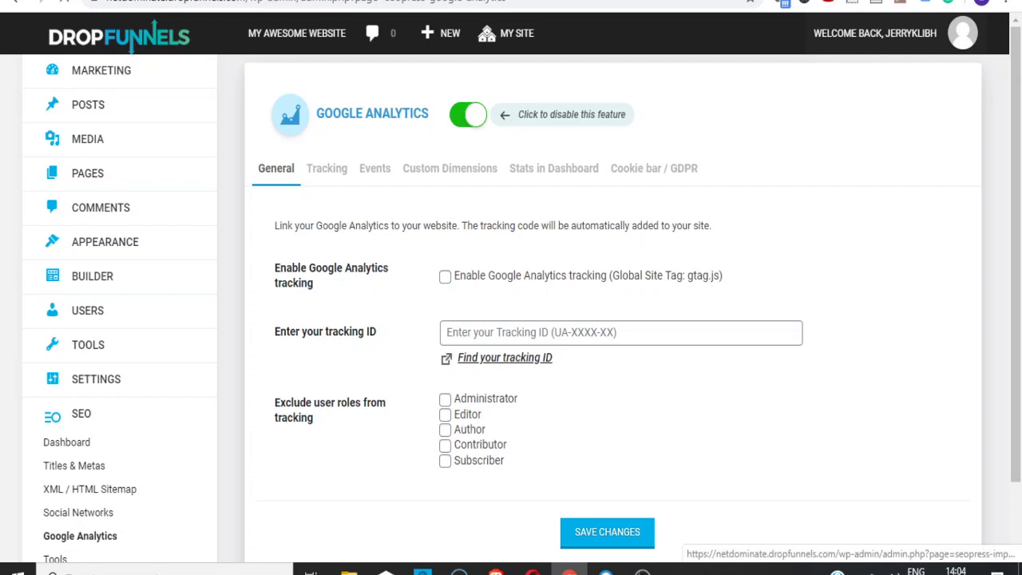
pyautogui.click(55, 558)
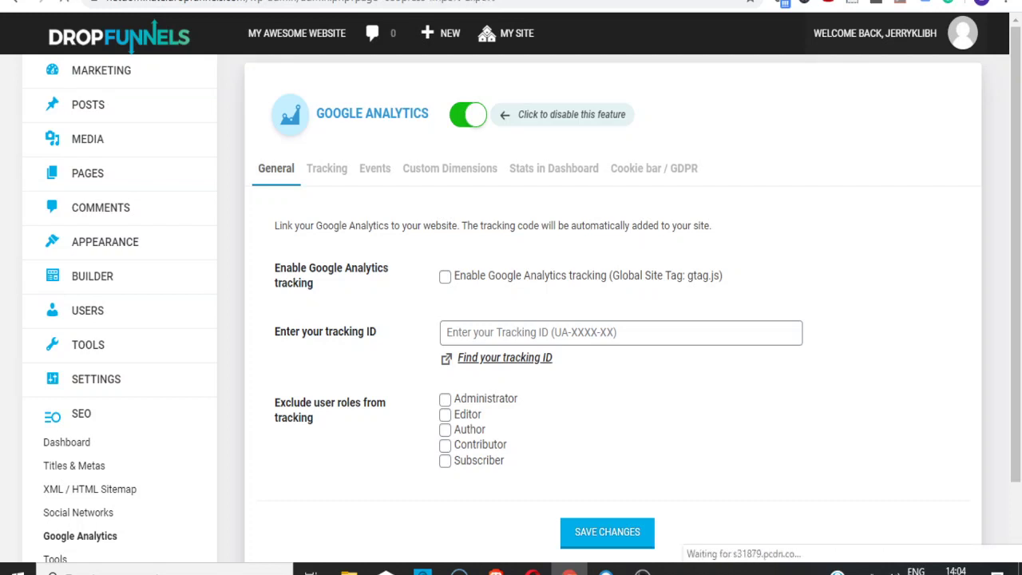
pyautogui.scroll(-1, 613, 304)
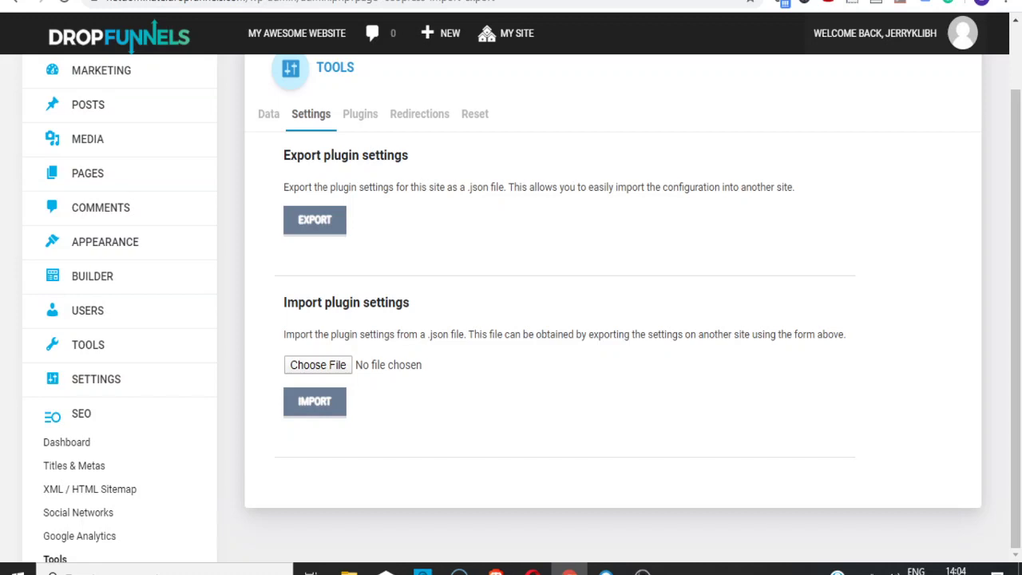
pyautogui.click(360, 113)
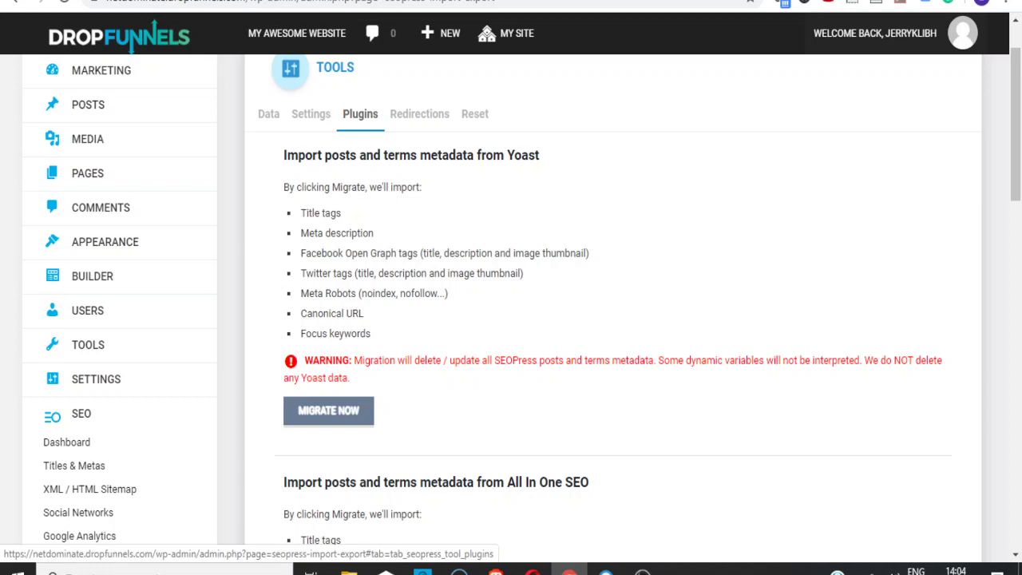
pyautogui.scroll(-3, 613, 303)
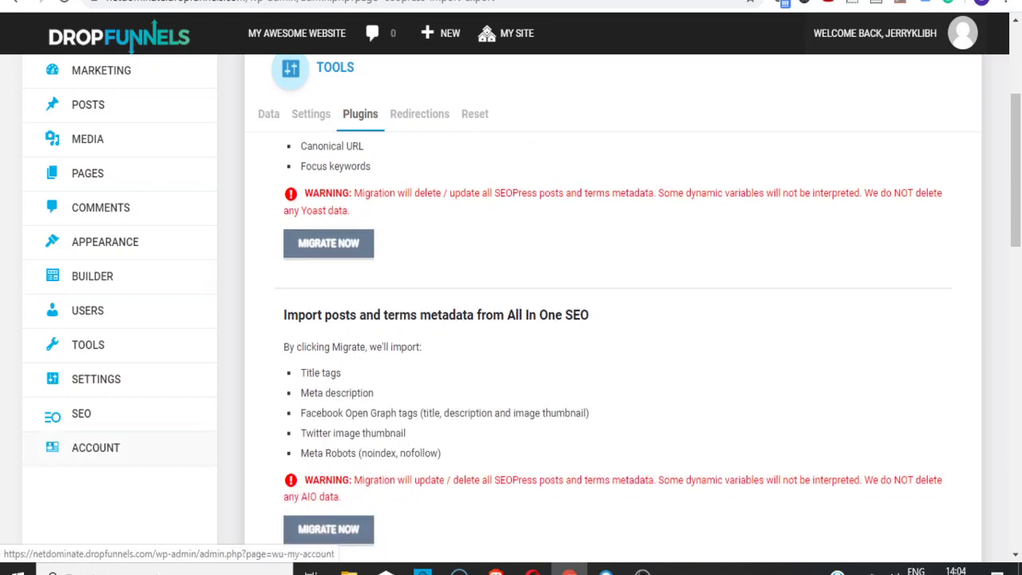
# Step: Open the Account page and review the profile's basic information, password change and timezone sections
pyautogui.click(95, 447)
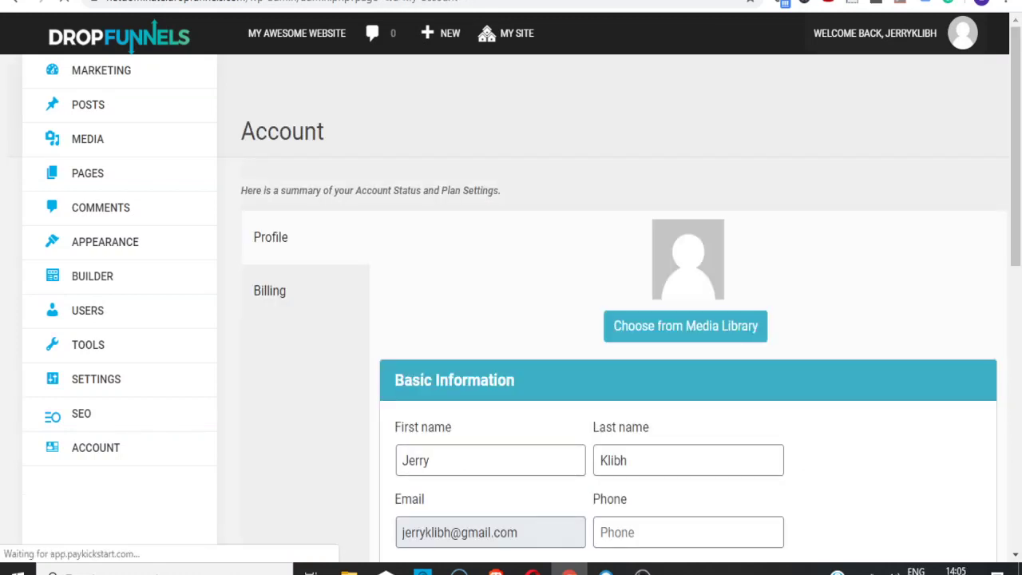
pyautogui.scroll(-7, 614, 319)
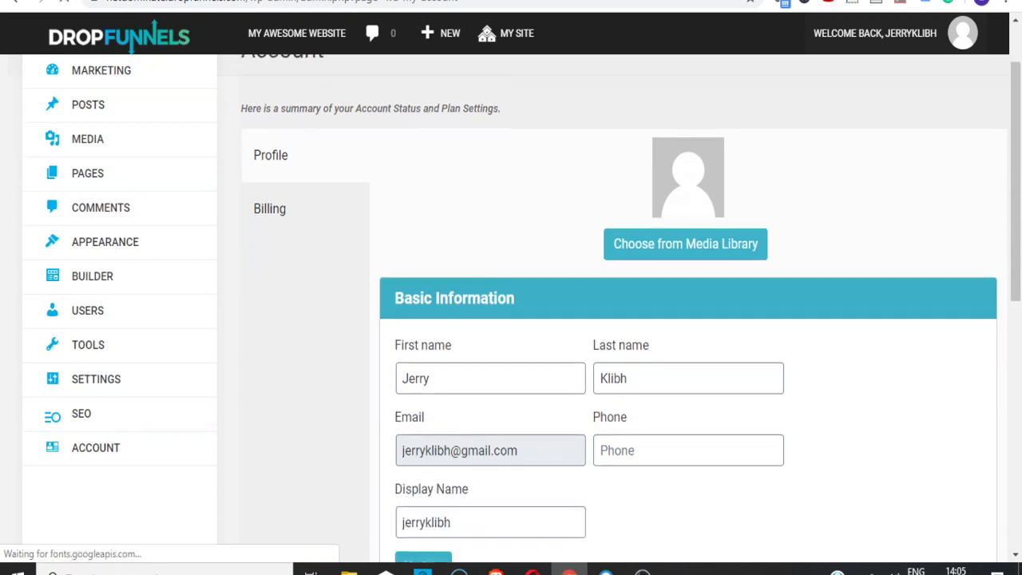
pyautogui.scroll(-2, 615, 319)
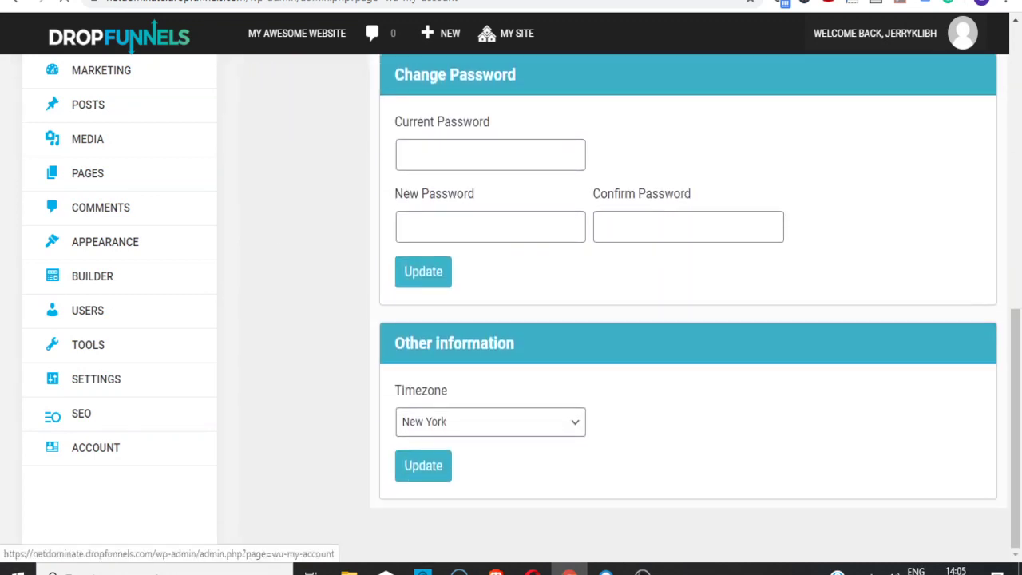
# Step: Return to the SEO Tools and view the Redirections import options
pyautogui.click(81, 413)
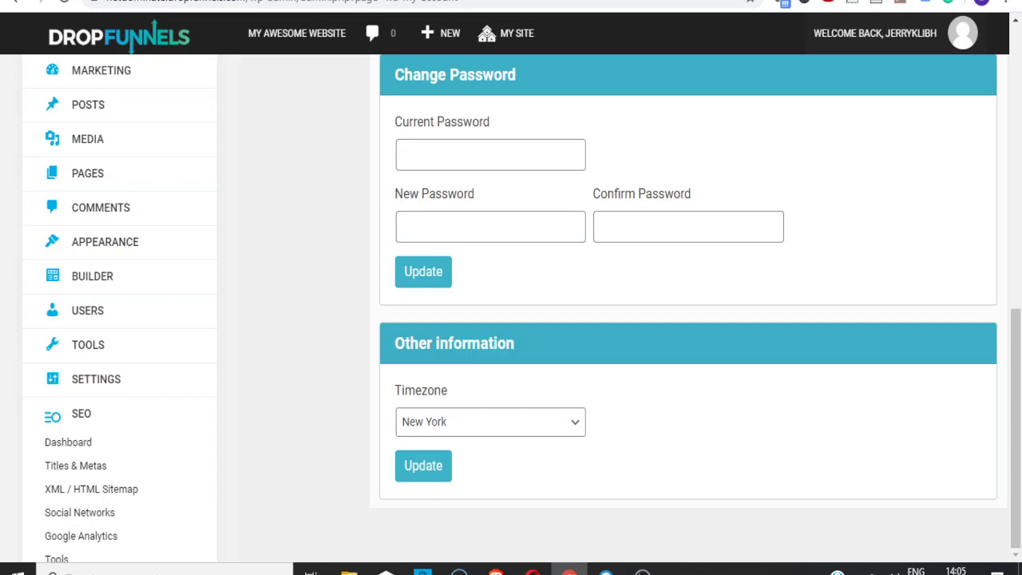
pyautogui.click(57, 559)
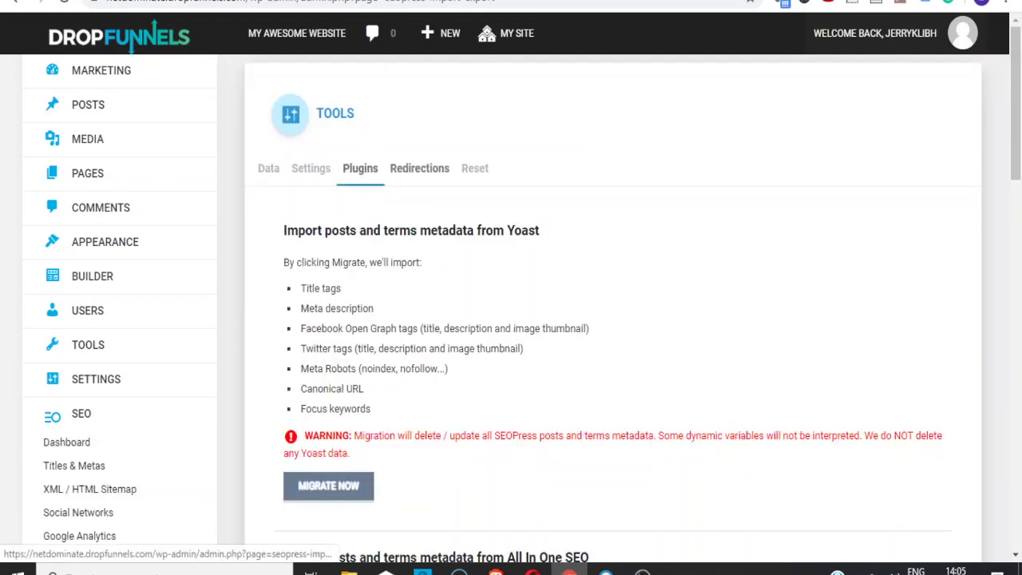
pyautogui.click(419, 167)
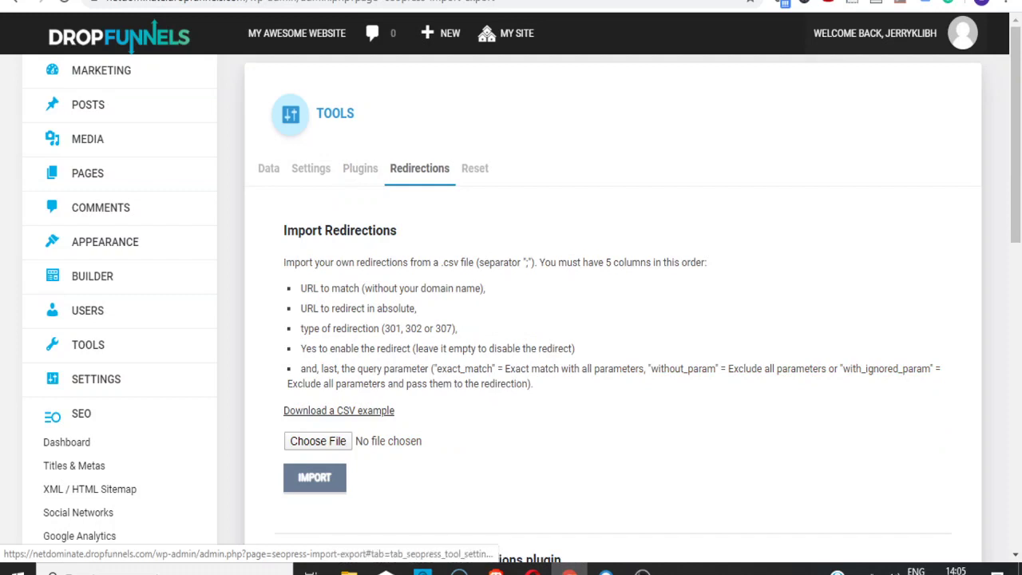
# Step: Look over the live site's front page and the Stripe payment integration settings, ending on the Marketing home page
pyautogui.click(101, 71)
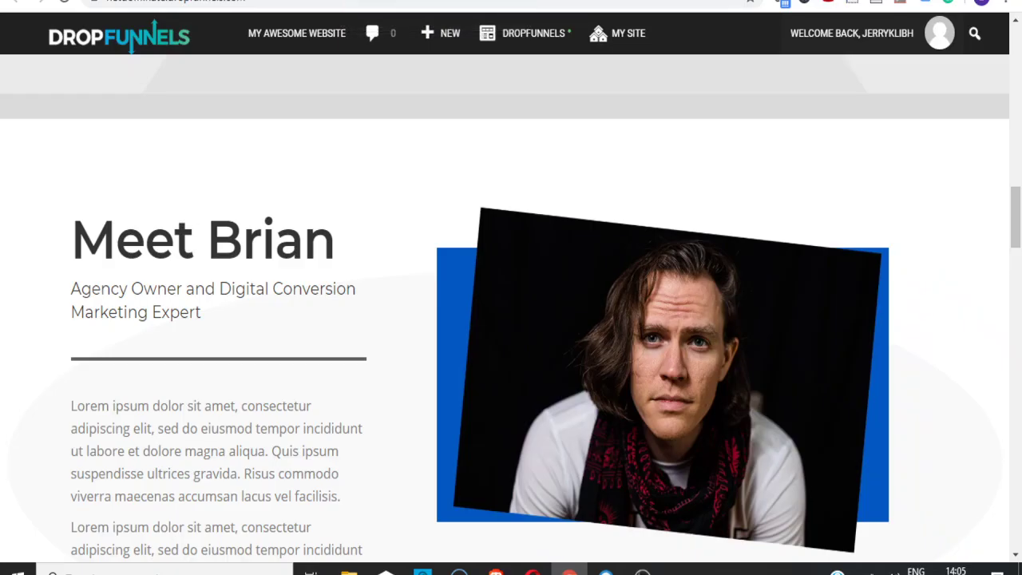
pyautogui.scroll(15, 511, 319)
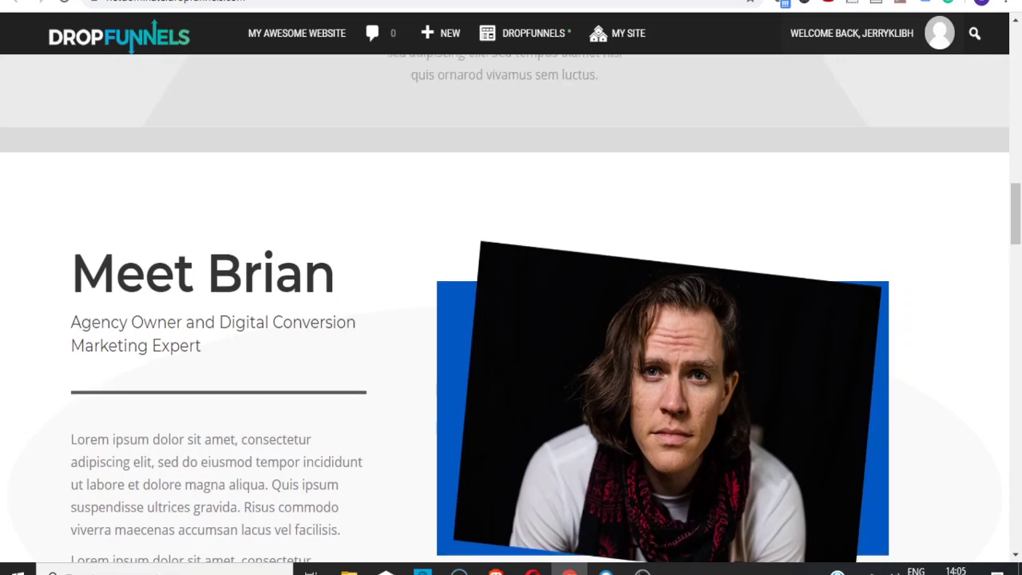
pyautogui.scroll(3, 510, 319)
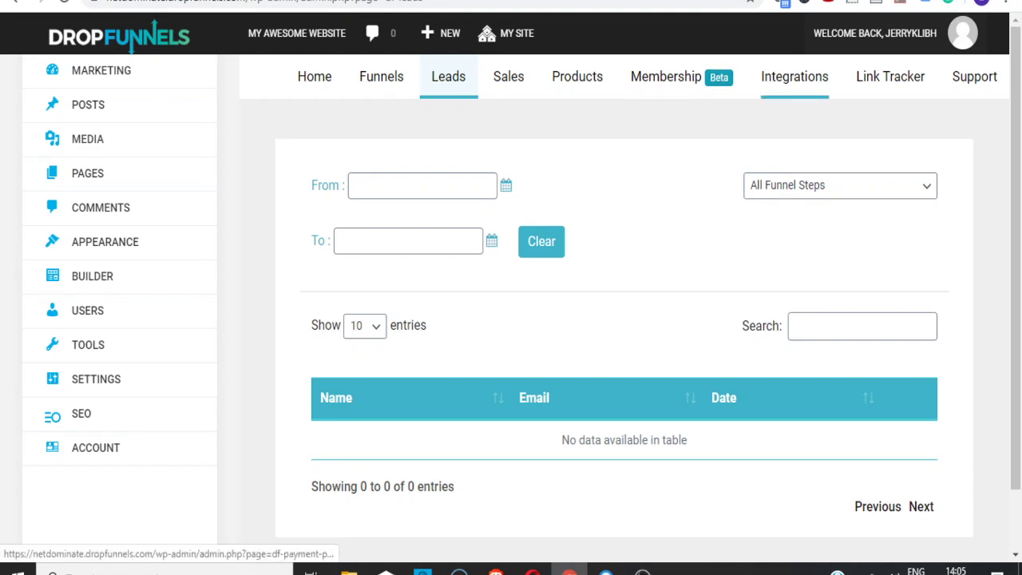
pyautogui.click(794, 76)
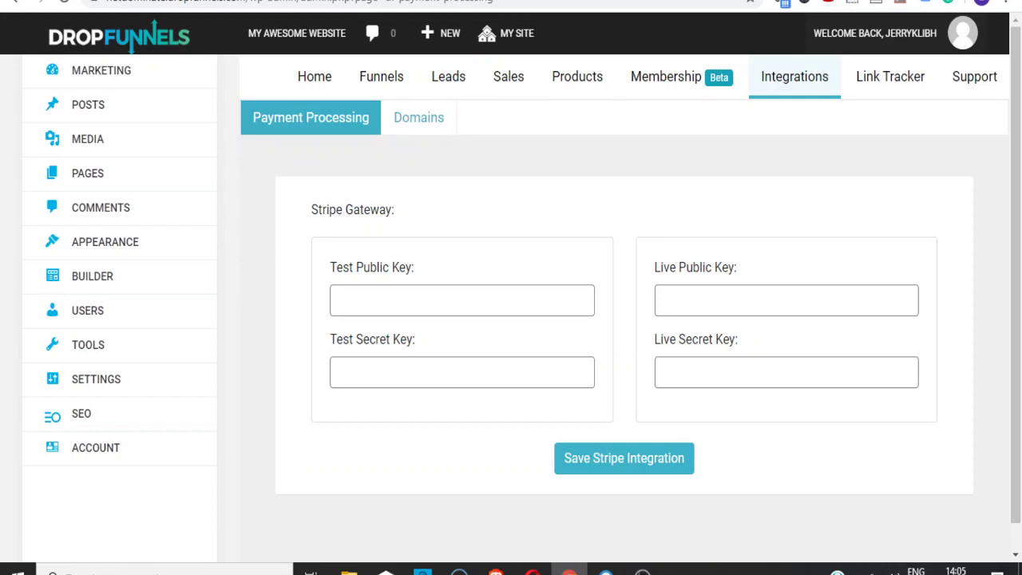
pyautogui.click(315, 76)
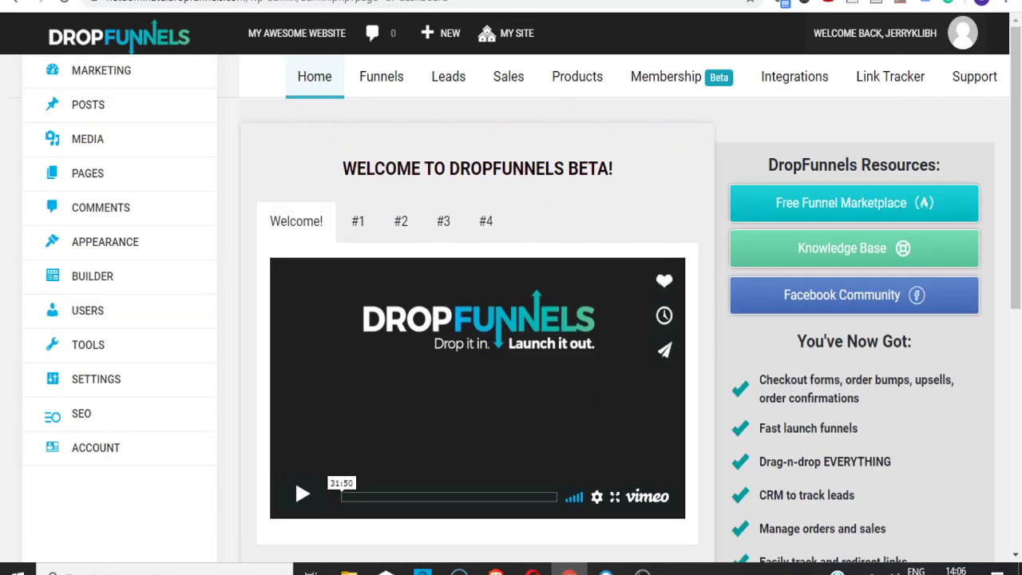
pyautogui.click(642, 571)
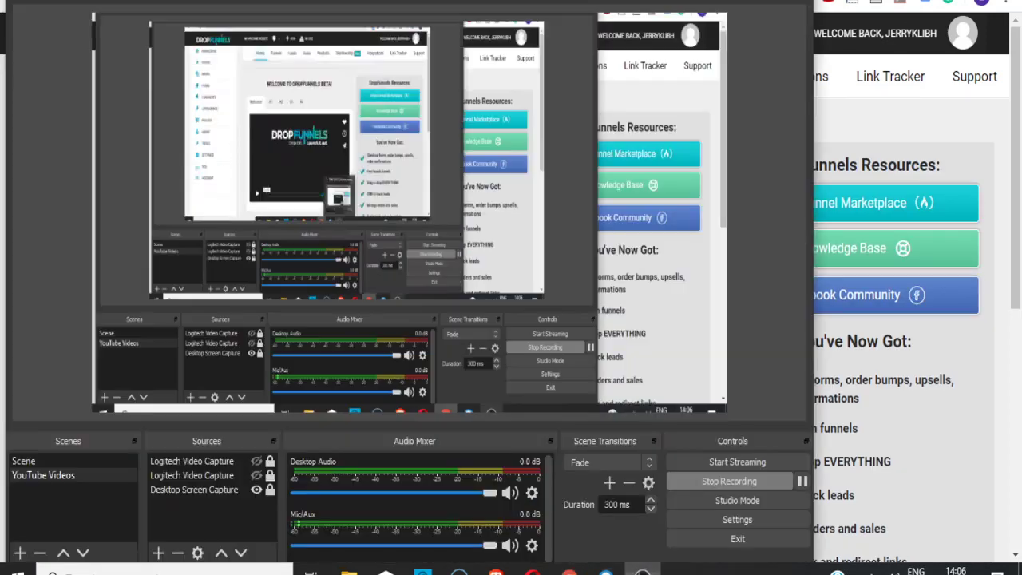